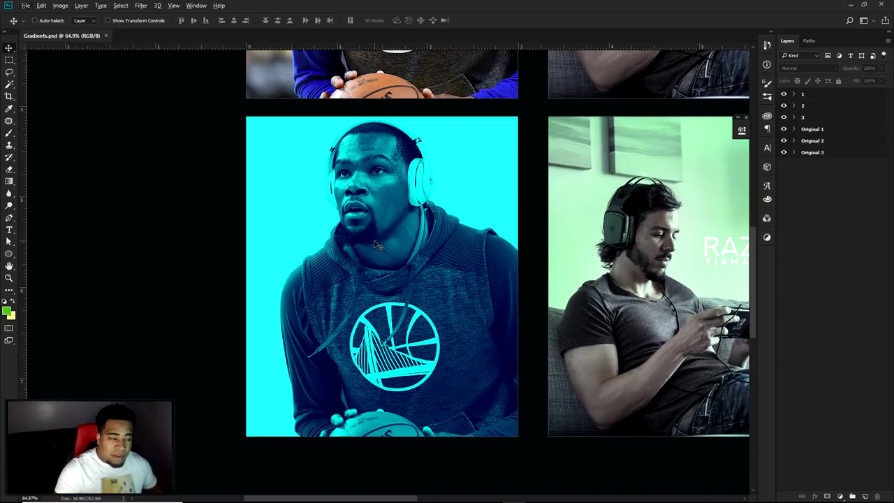
- Compare the original photos of the basketball player and the man with the headset with their gradient versions below
scroll(380, 246, "down", 2)
left_click_drag(471, 95, 541, 336)
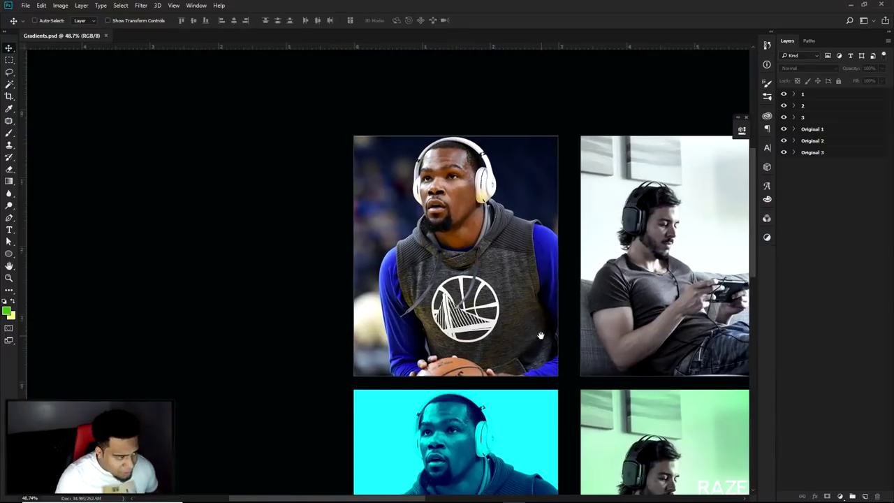
scroll(503, 268, "down", 1)
scroll(501, 266, "down", 1)
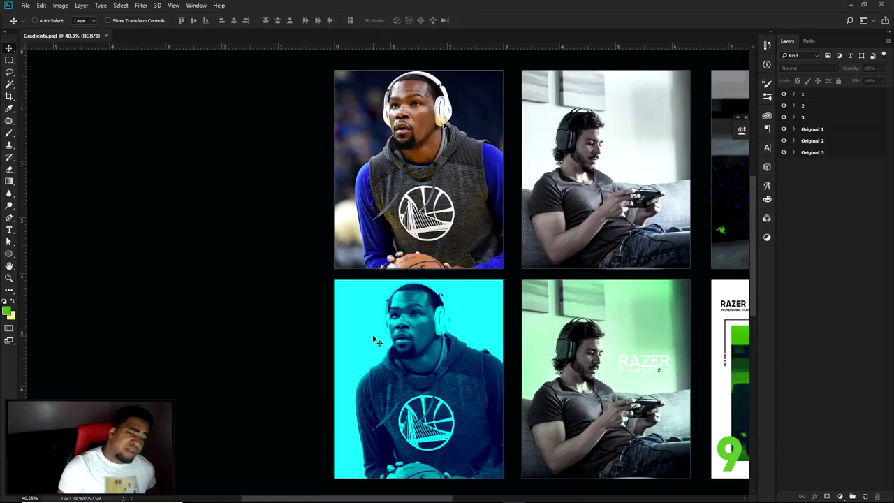
scroll(650, 222, "up", 2)
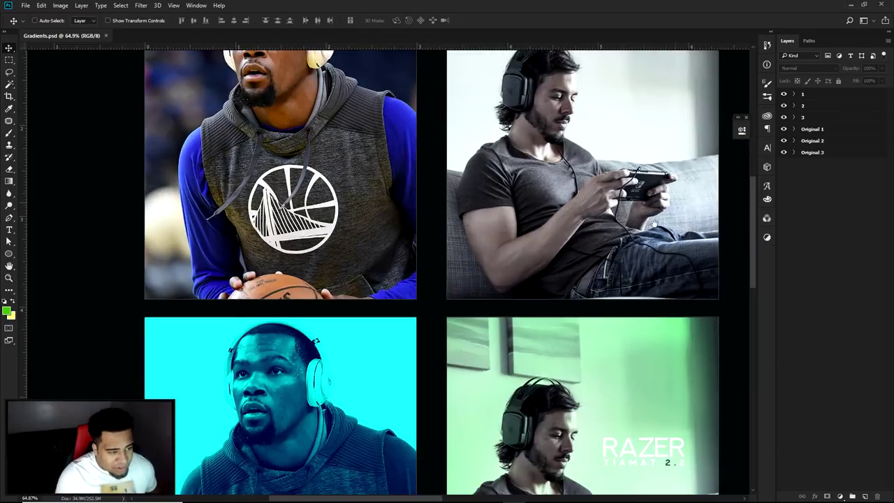
scroll(655, 223, "up", 1)
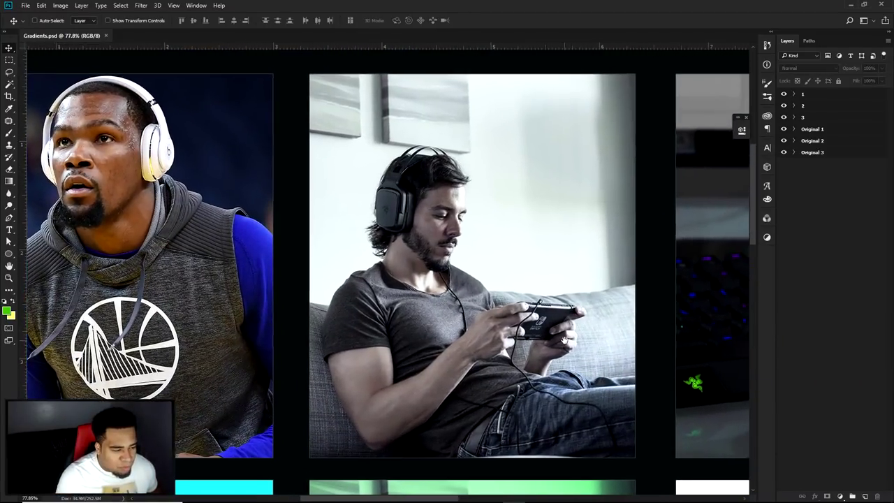
scroll(565, 340, "right", 1)
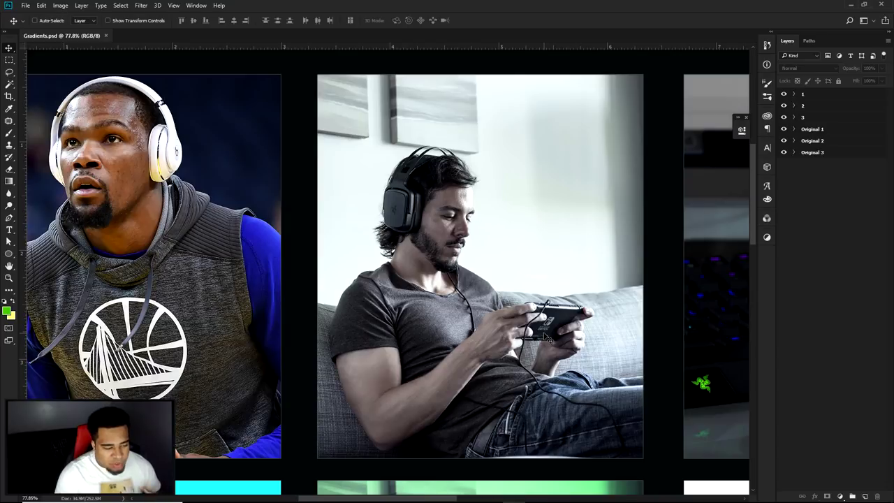
scroll(547, 338, "down", 5)
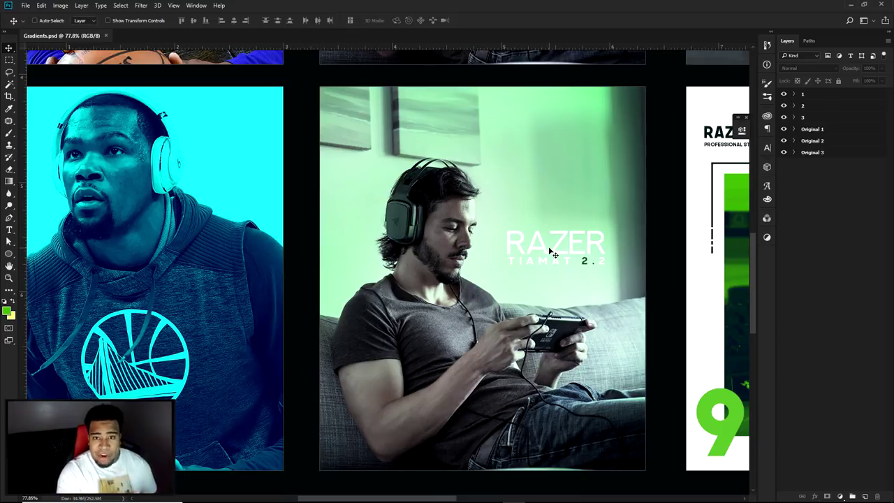
- Examine the green Razer Tiamat 2.2 image and the original microphone photo beside it
scroll(552, 253, "down", 2)
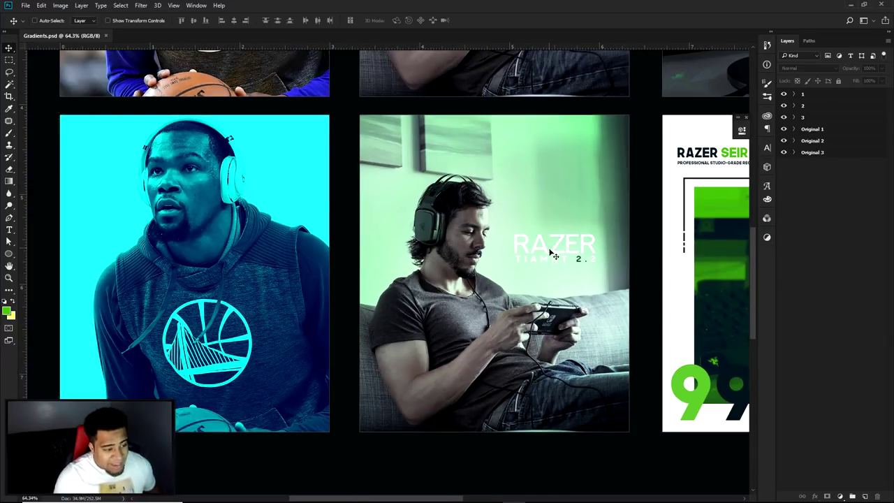
scroll(569, 249, "up", 5)
scroll(552, 222, "down", 3)
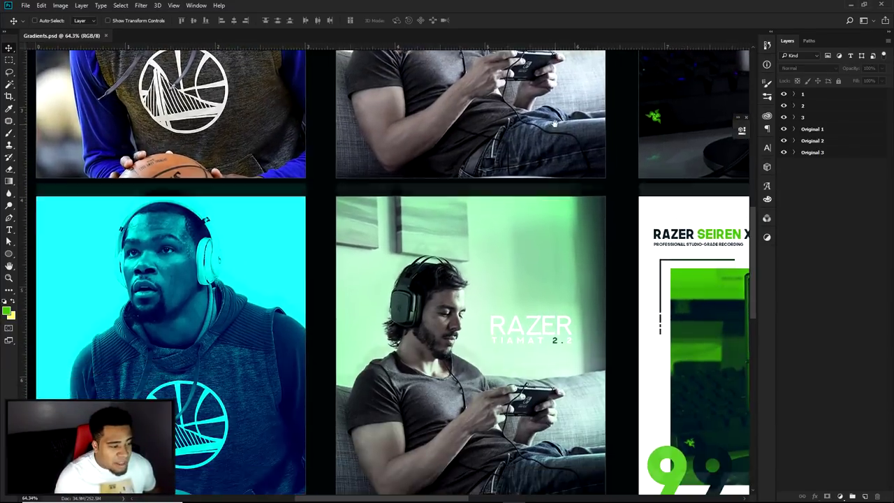
scroll(401, 300, "up", 2)
scroll(401, 300, "right", 3)
scroll(401, 301, "right", 2)
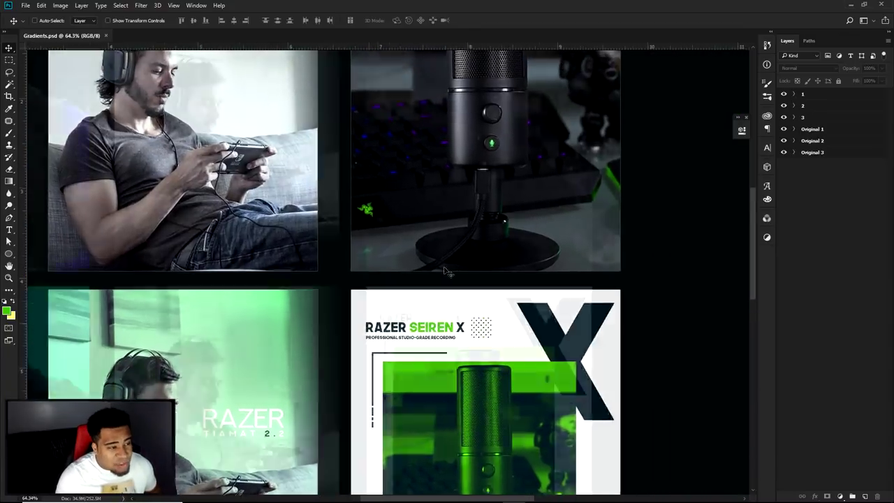
scroll(483, 274, "down", 1)
scroll(483, 274, "down", 2)
scroll(483, 274, "up", 1)
scroll(483, 274, "up", 1)
scroll(483, 274, "right", 1)
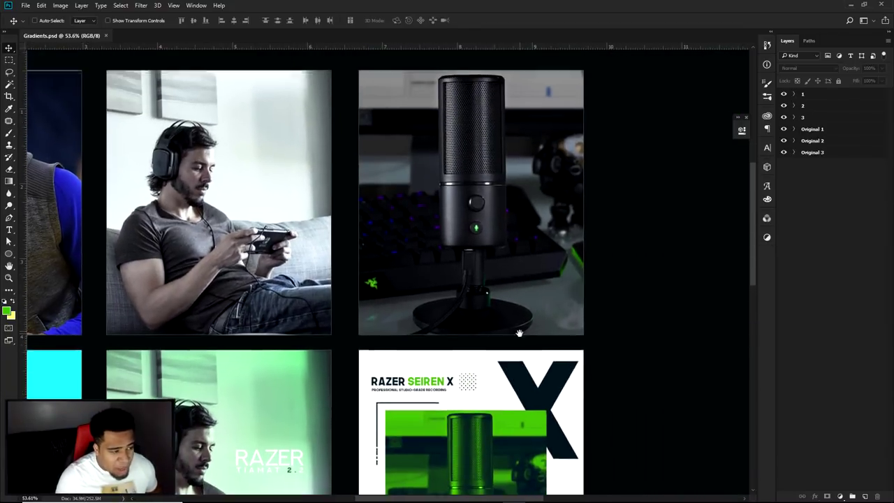
- Examine the green Razer Seiren X poster and compare it with the original microphone photo and the other finished images
scroll(514, 260, "down", 5)
scroll(514, 261, "left", 1)
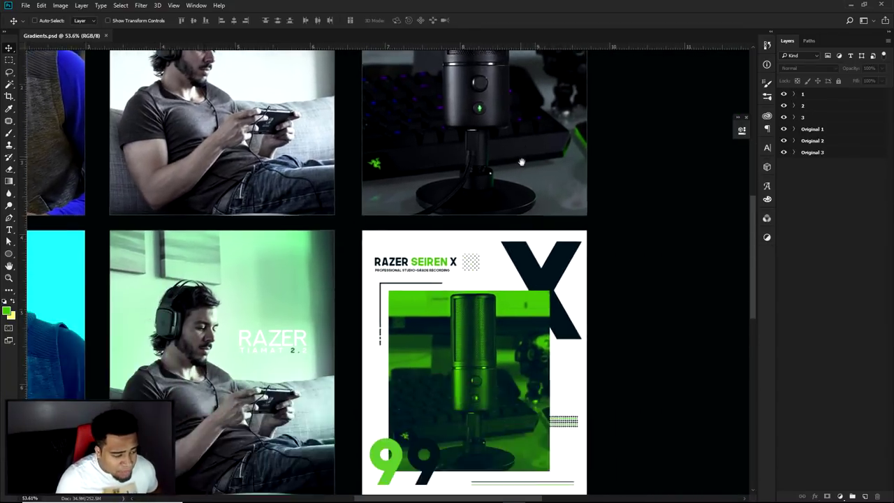
scroll(537, 265, "up", 1)
scroll(536, 262, "down", 1)
scroll(532, 273, "up", 1)
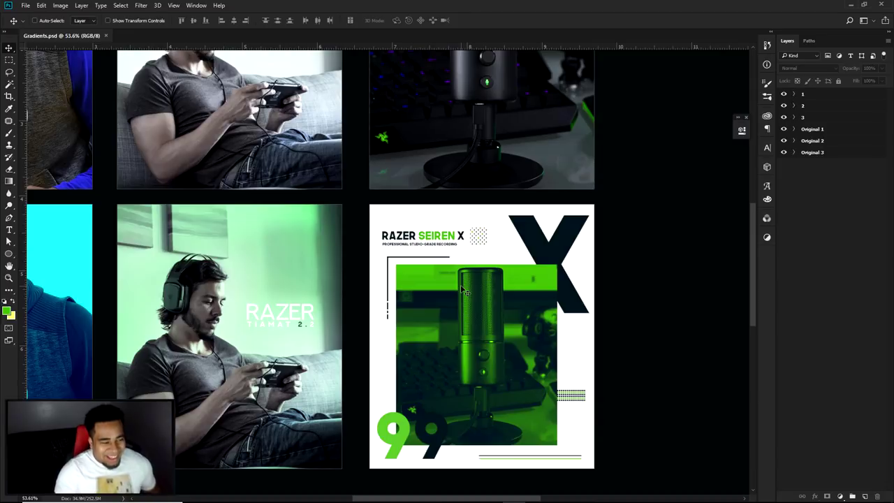
left_click_drag(462, 289, 494, 274)
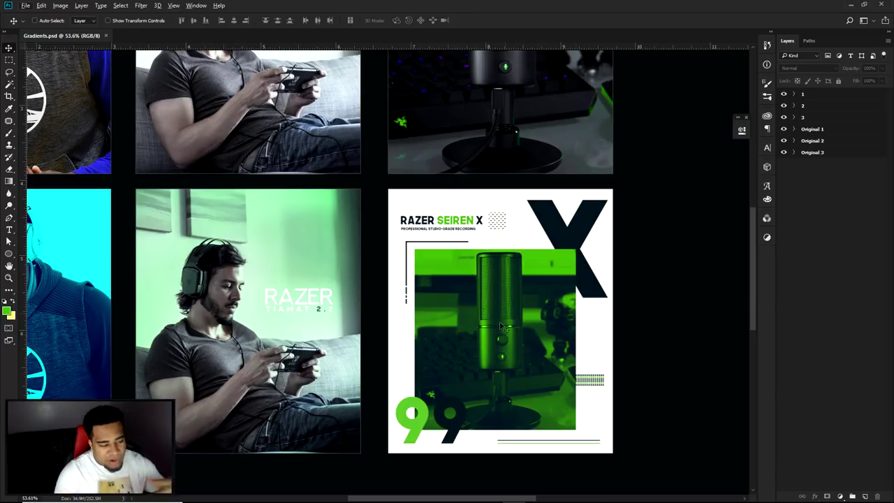
scroll(534, 271, "down", 2)
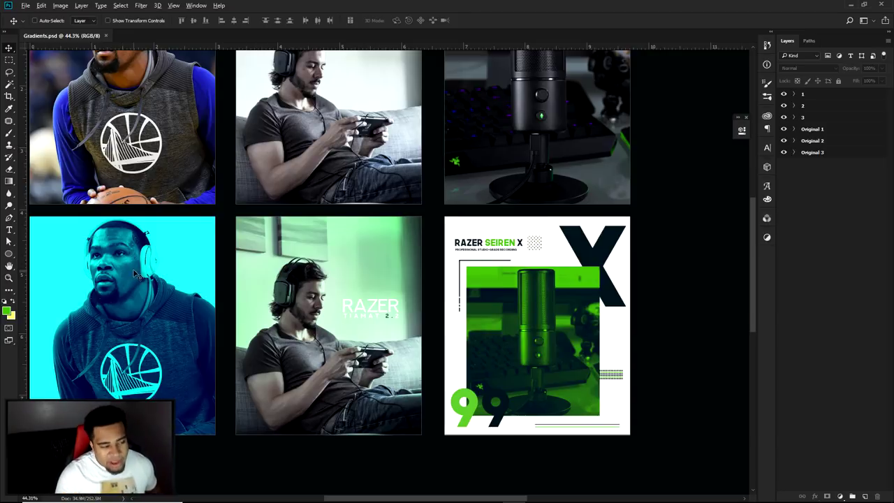
scroll(133, 273, "down", 2)
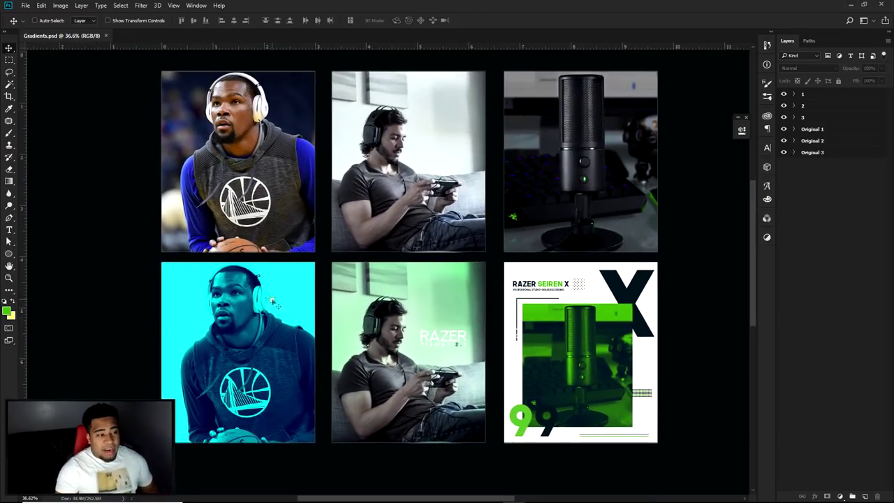
scroll(293, 307, "up", 2)
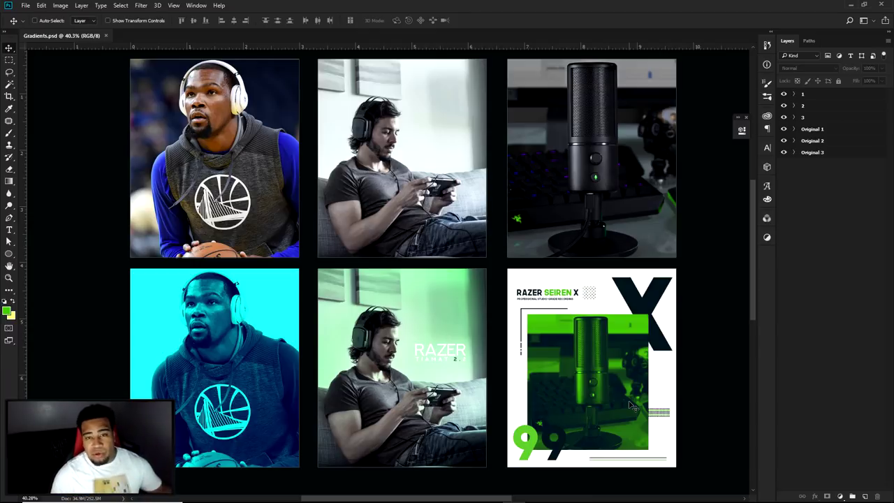
left_click(556, 383)
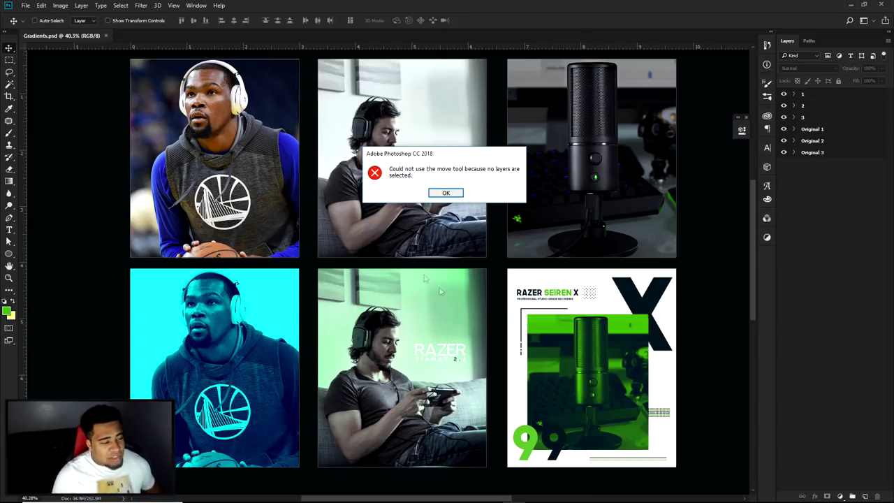
left_click(446, 194)
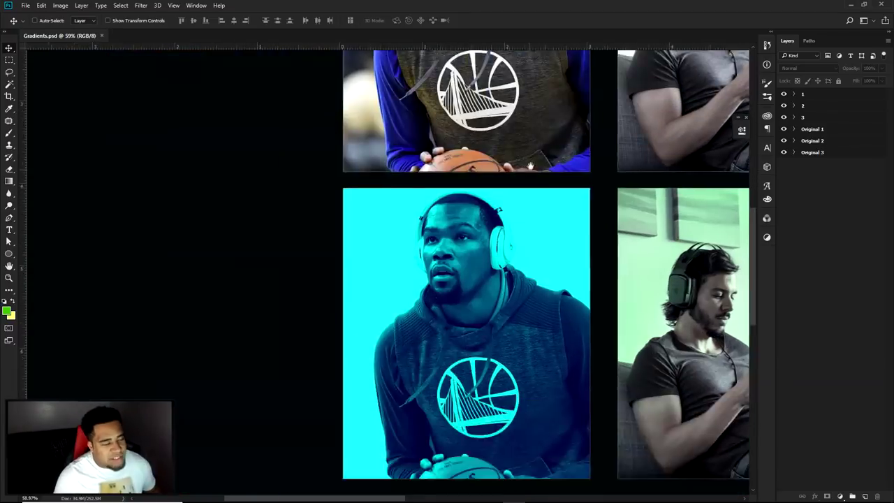
- Examine the cyan duotone of the basketball player closely and compare it with the full-colour original above it
left_click_drag(530, 166, 587, 162)
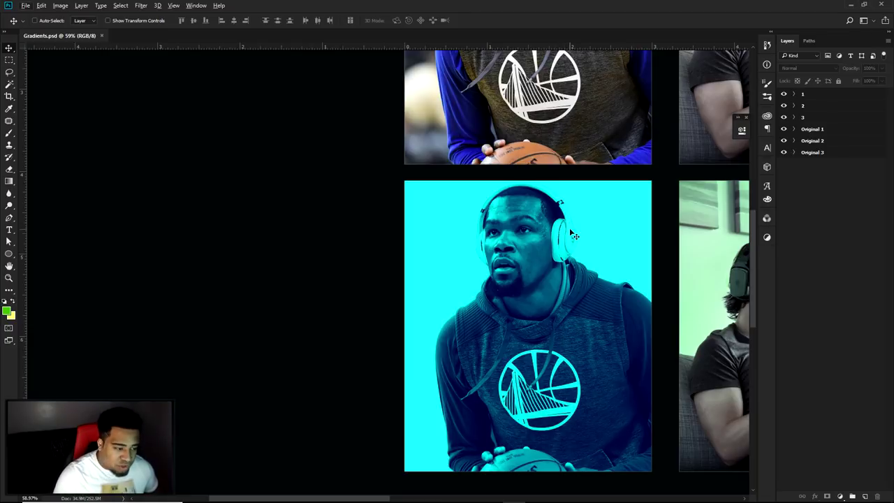
scroll(559, 265, "down", 3)
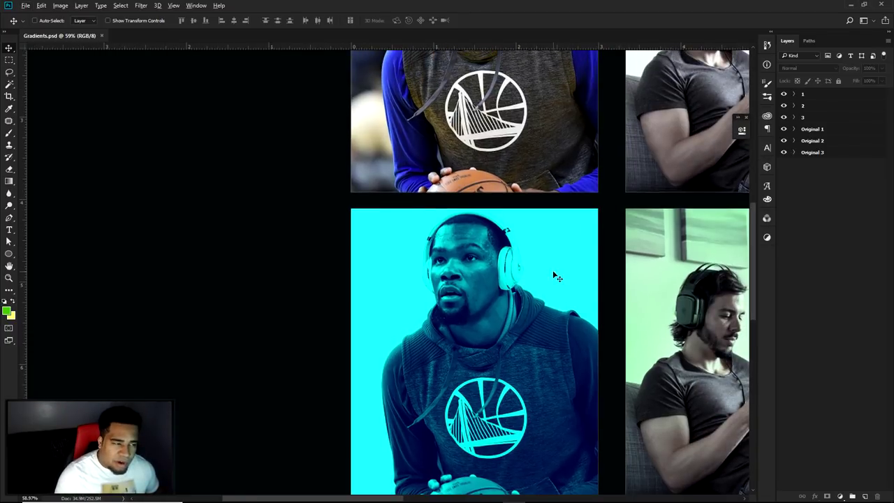
scroll(474, 223, "down", 2)
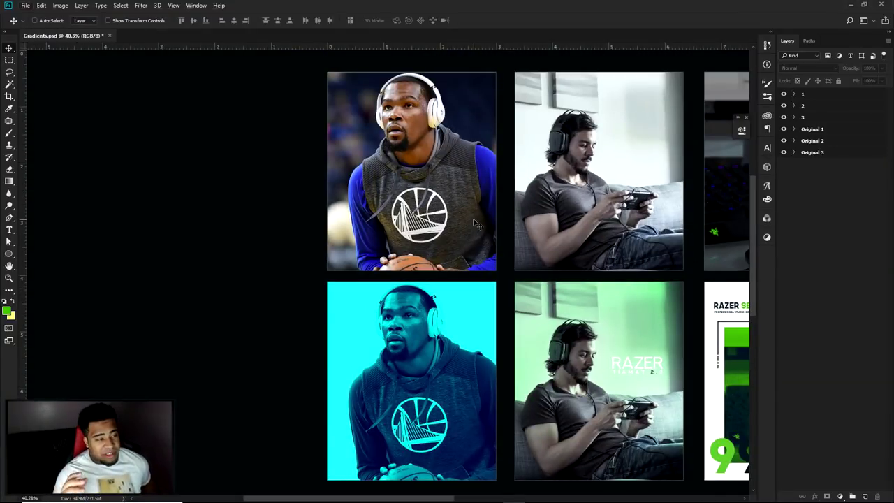
scroll(462, 222, "up", 3)
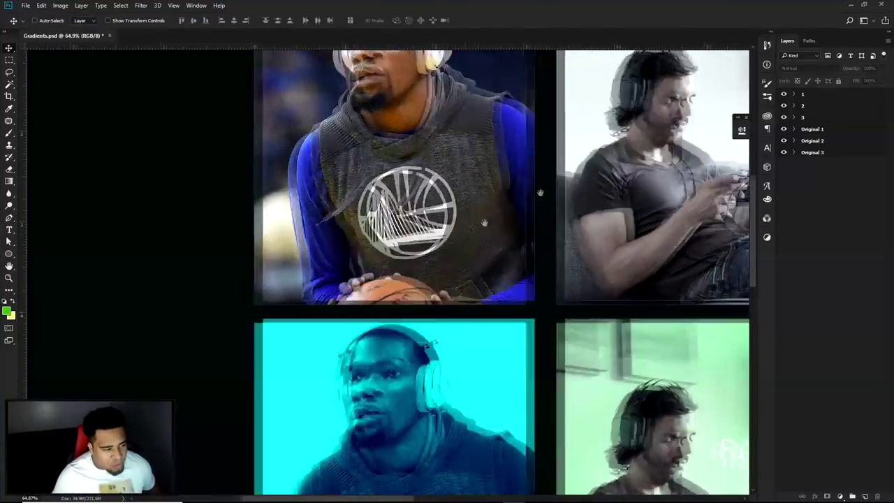
left_click_drag(539, 194, 639, 142)
scroll(656, 161, "down", 3)
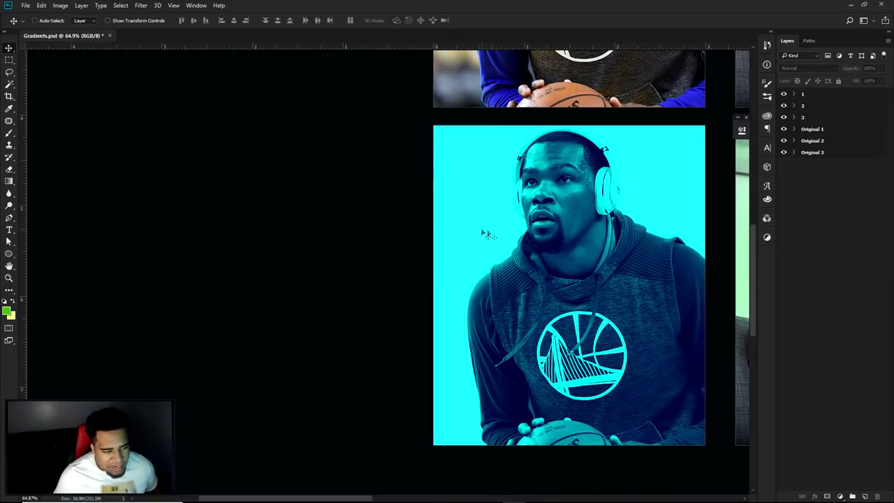
scroll(525, 222, "down", 2)
left_click_drag(606, 148, 539, 304)
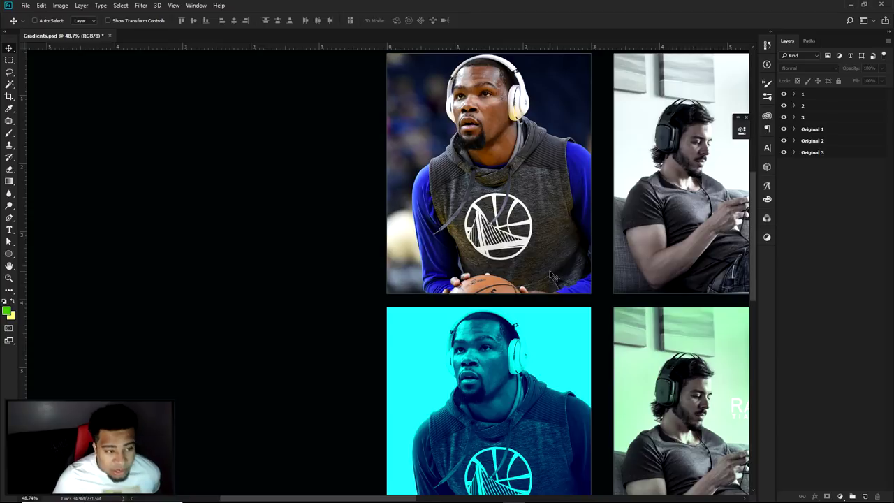
- Expand the Original 1 group and switch its visibility off and on to identify its image
left_click(794, 128)
left_click_drag(541, 161, 568, 202)
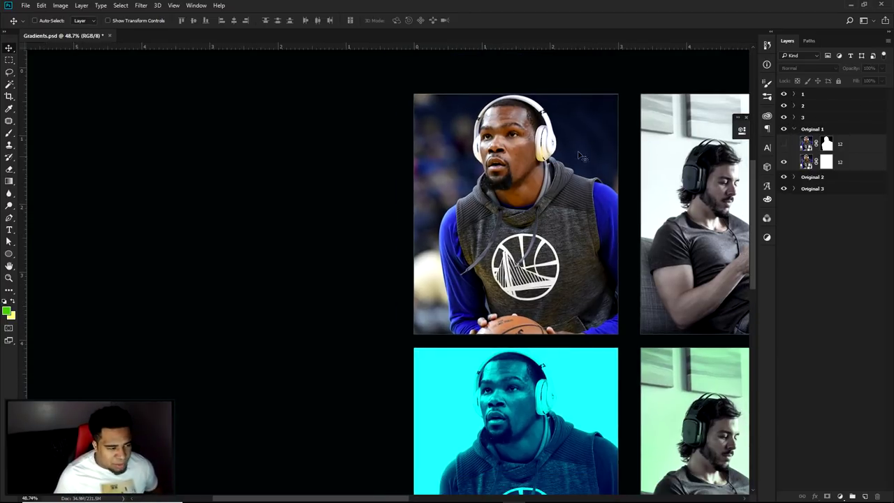
left_click(783, 129)
left_click(783, 129)
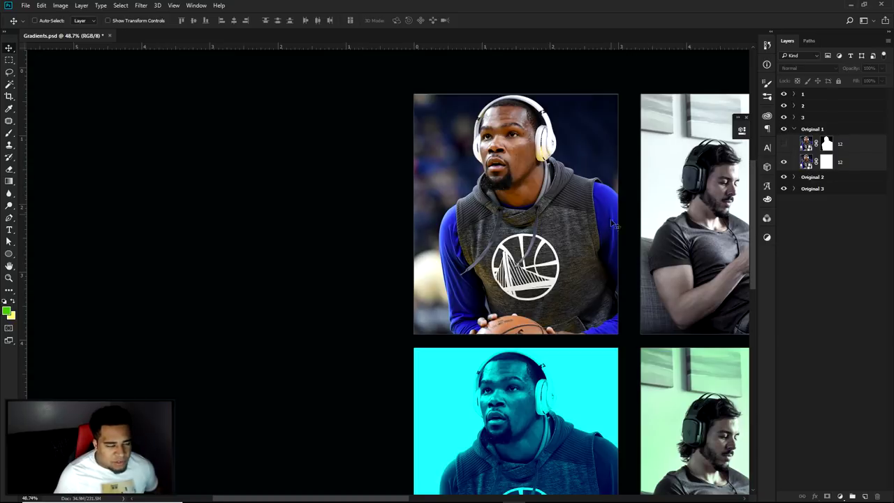
- Switch group 1 off and on to check the cyan duotone, comparing it with the original basketball photo
scroll(785, 125, "down", 2)
left_click(783, 94)
left_click(783, 94)
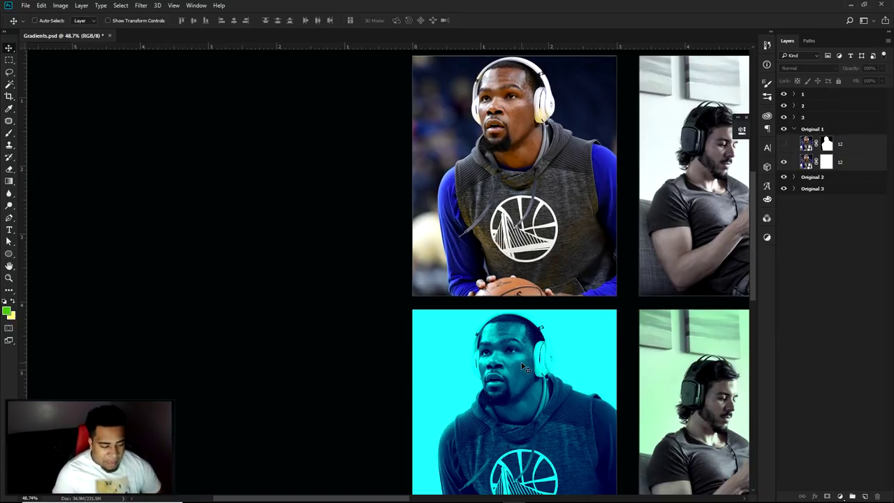
scroll(522, 366, "down", 2)
scroll(523, 366, "right", 1)
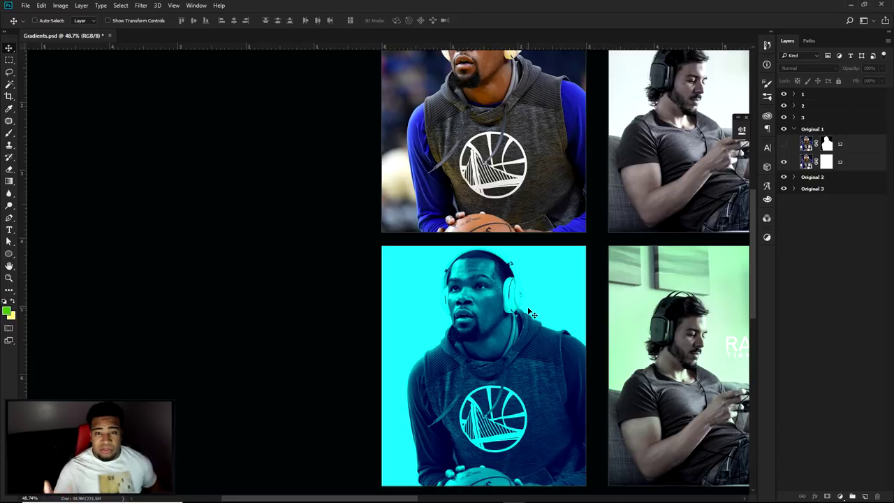
left_click_drag(602, 134, 613, 258)
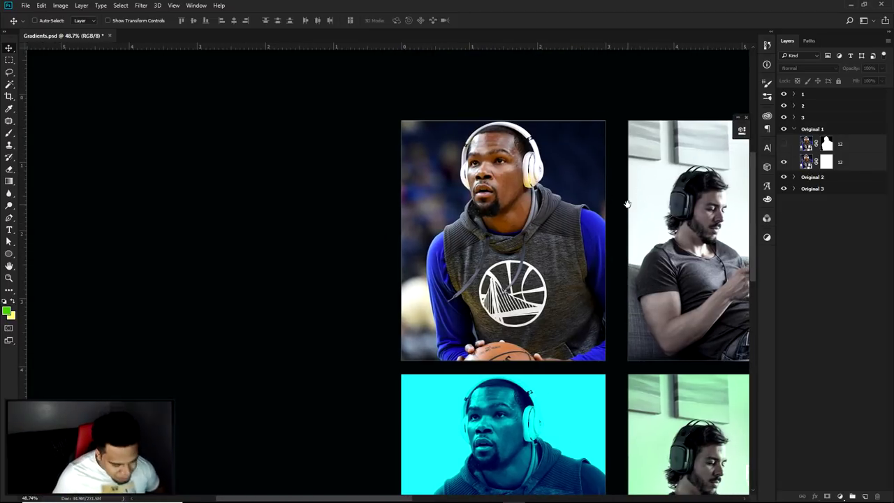
scroll(629, 202, "down", 1)
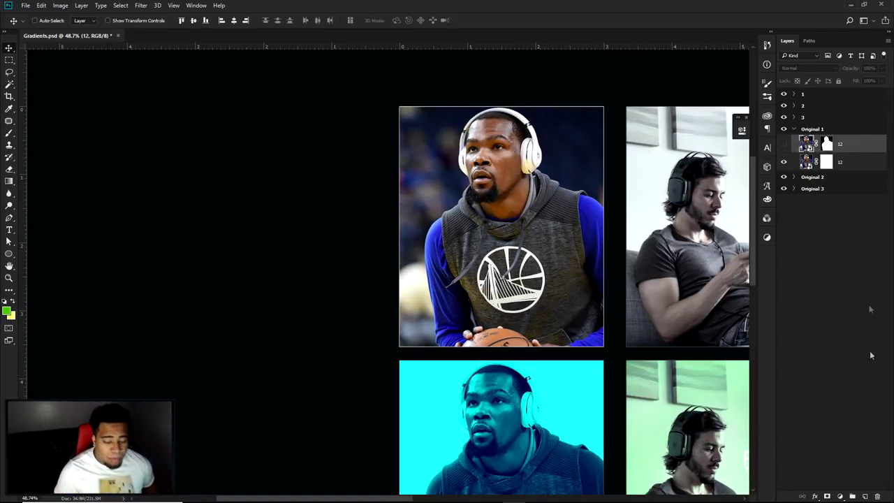
- Add a Gradient Map adjustment layer above the top layer 12 in the Original 1 group
left_click(827, 496)
key("ctrl+z")
left_click(840, 496)
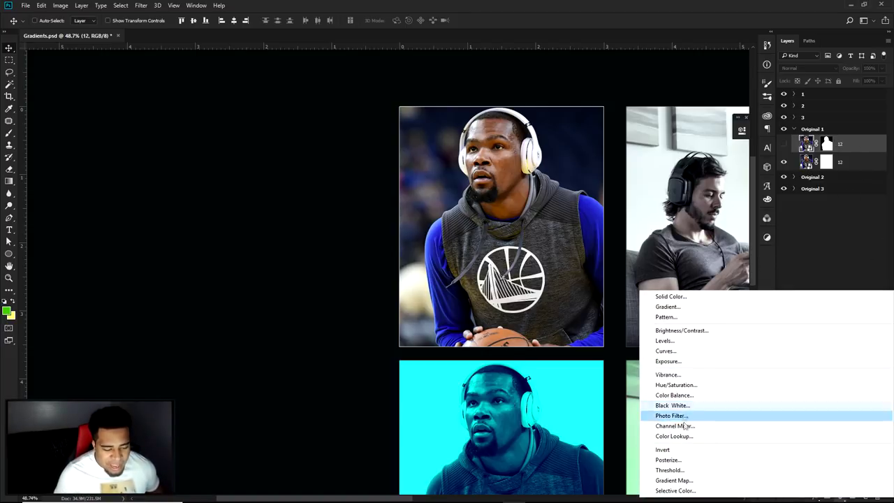
left_click(730, 480)
- Open the new gradient map's gradient for editing and apply the navy-to-cyan preset
left_click(655, 160)
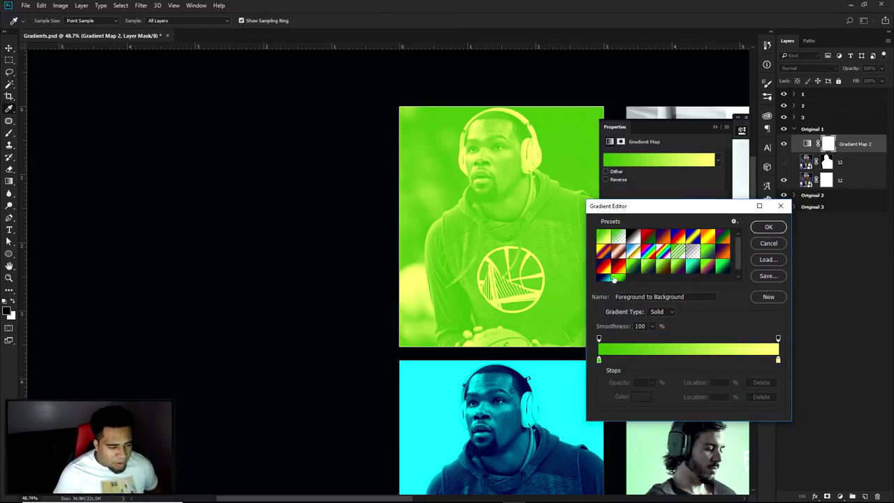
scroll(613, 282, "down", 1)
left_click(604, 278)
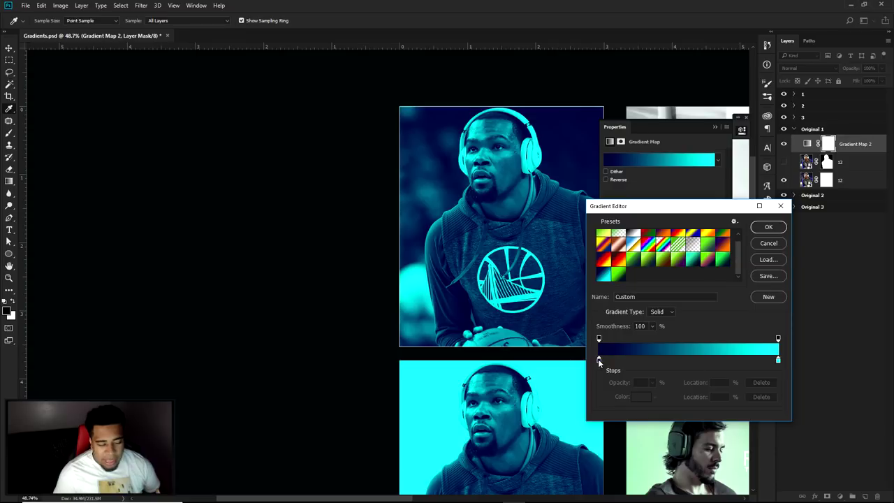
- Try the Black, White preset on the gradient map and return to the navy-to-cyan preset
left_click(634, 247)
left_click(636, 235)
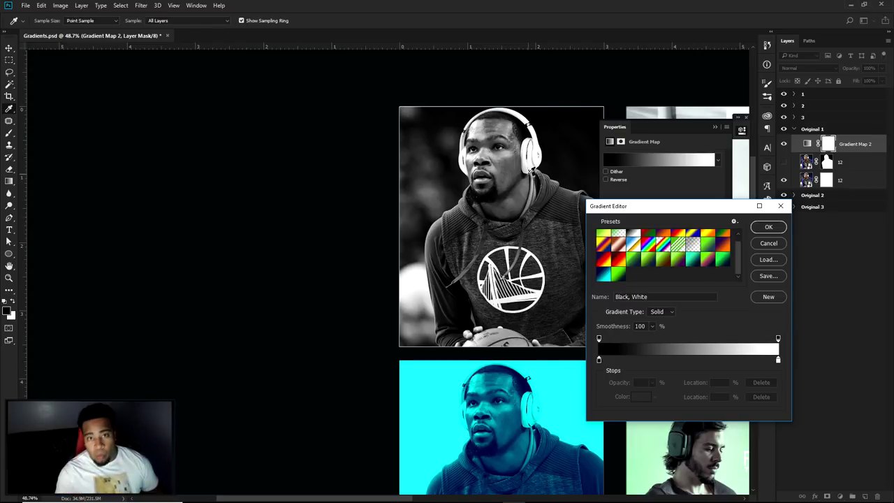
left_click(603, 276)
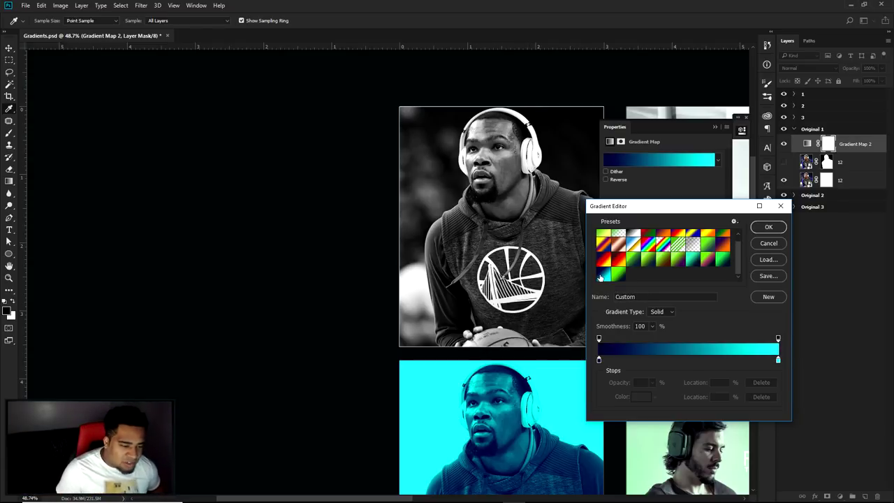
- Try #3b1b07, #1d2136 and #1d36b8 as the colour of the gradient's dark stop and discard the change
double_click(599, 360)
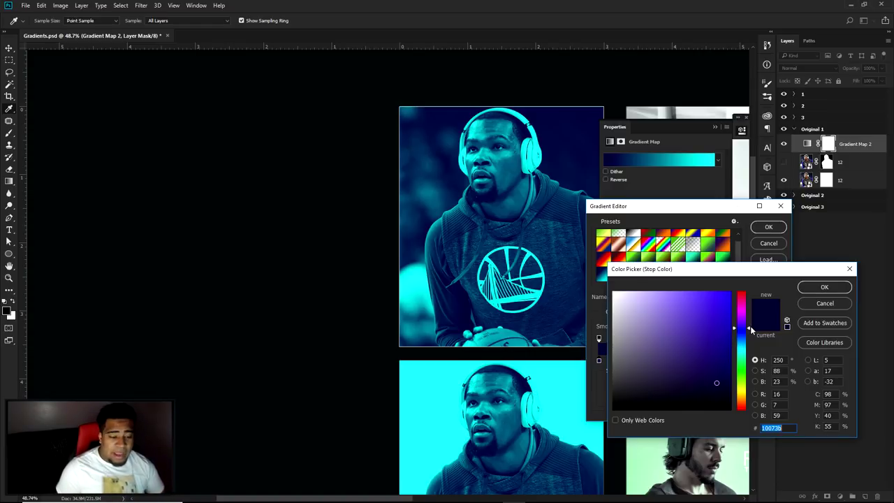
left_click_drag(750, 325, 746, 404)
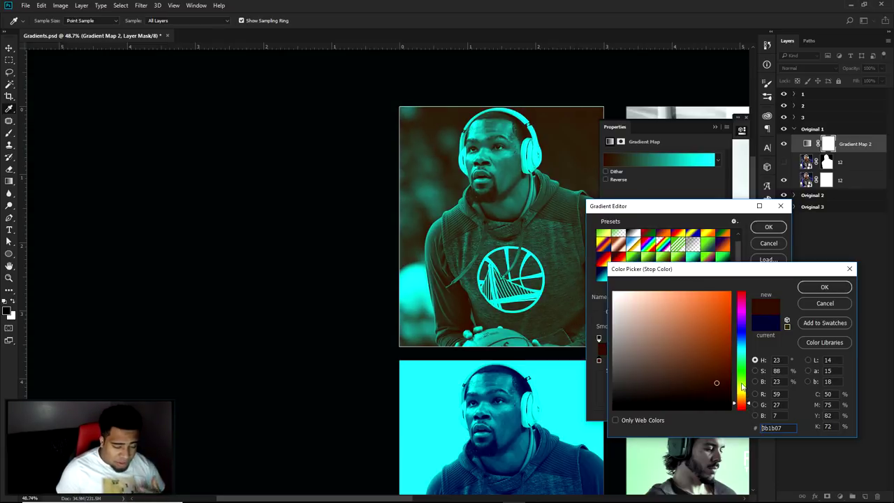
left_click_drag(742, 386, 743, 326)
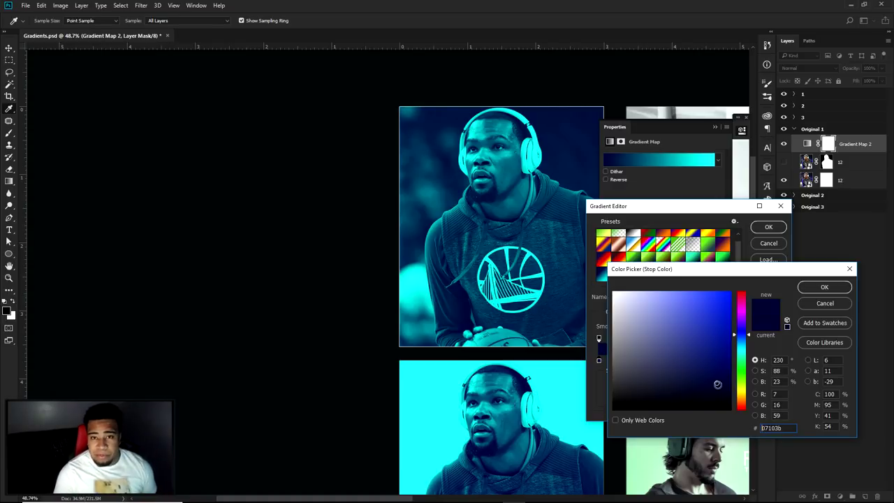
left_click_drag(717, 383, 668, 385)
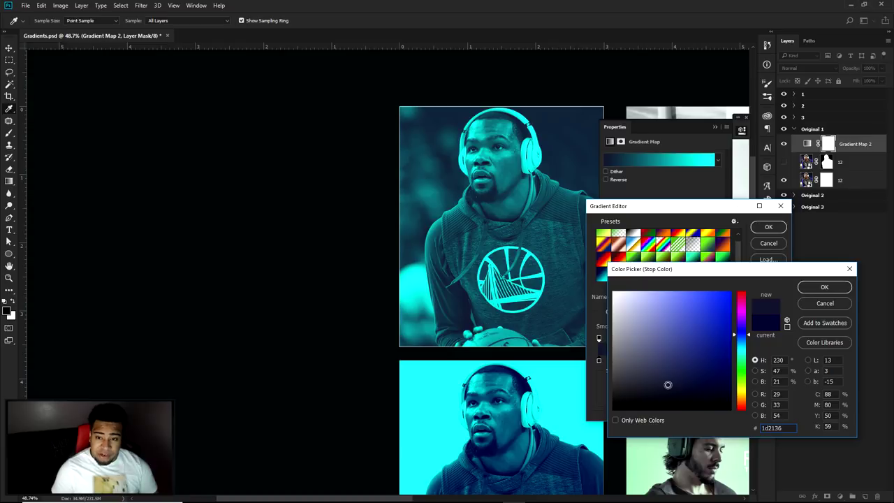
left_click_drag(668, 384, 712, 386)
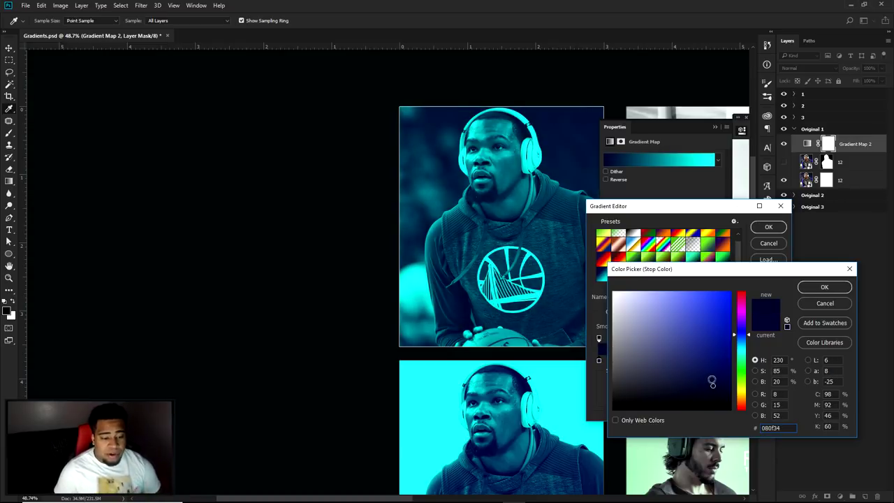
left_click_drag(700, 377, 713, 325)
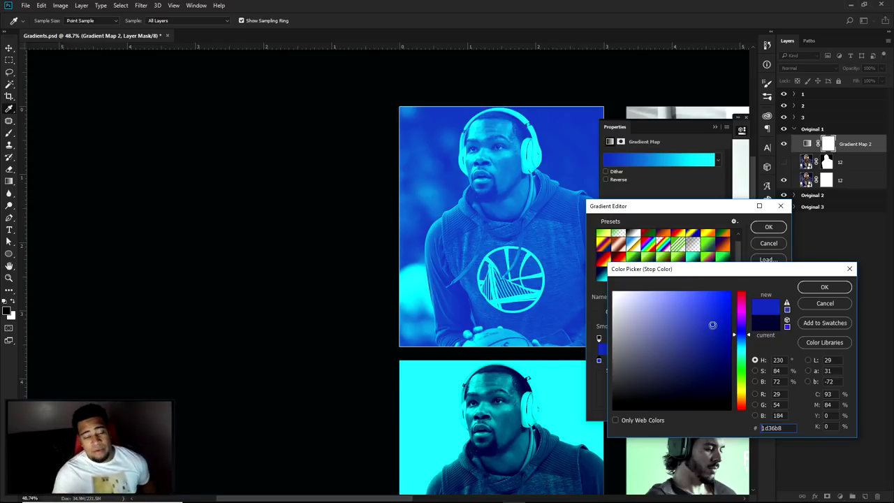
left_click(822, 305)
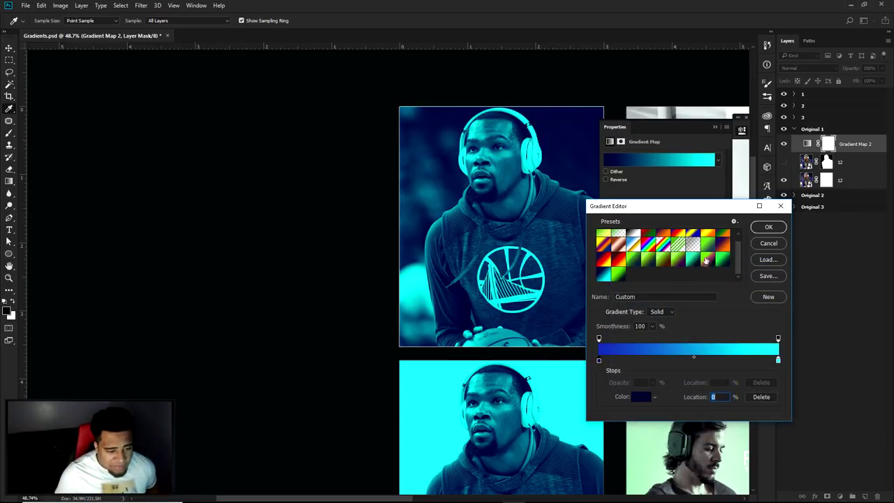
- Set the gradient's light stop colour to orange, #ffa800
double_click(775, 361)
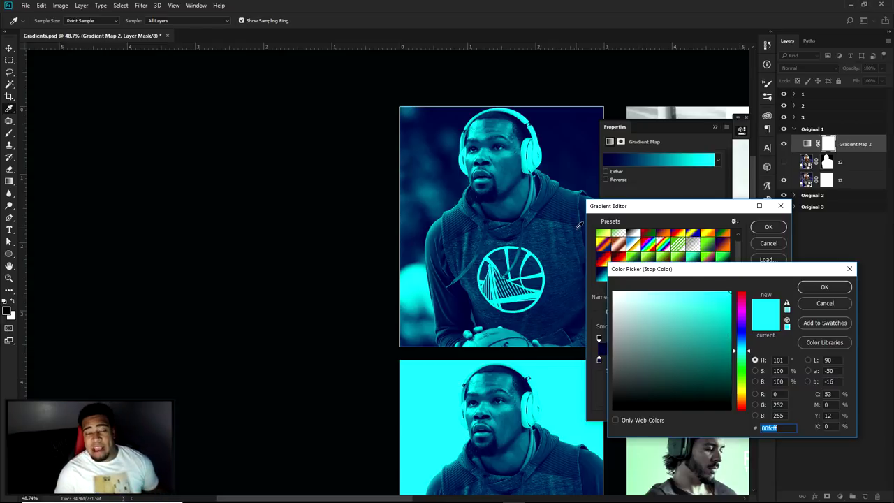
left_click_drag(742, 350, 742, 404)
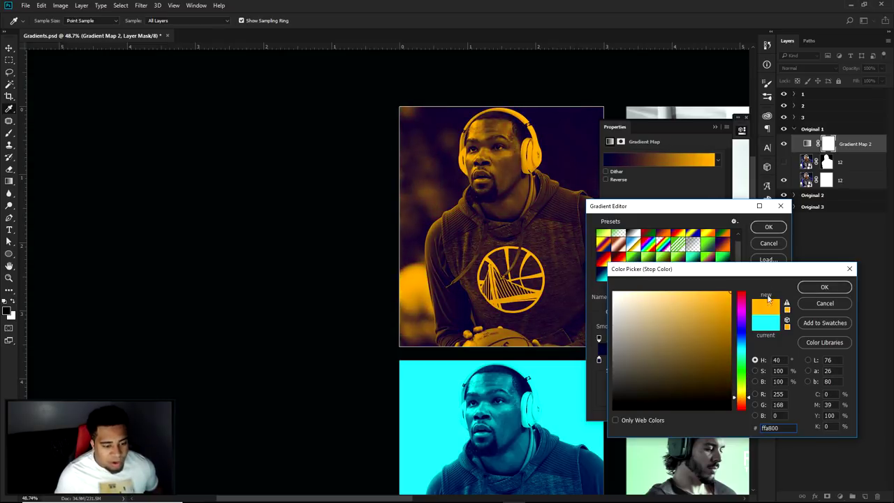
left_click(824, 287)
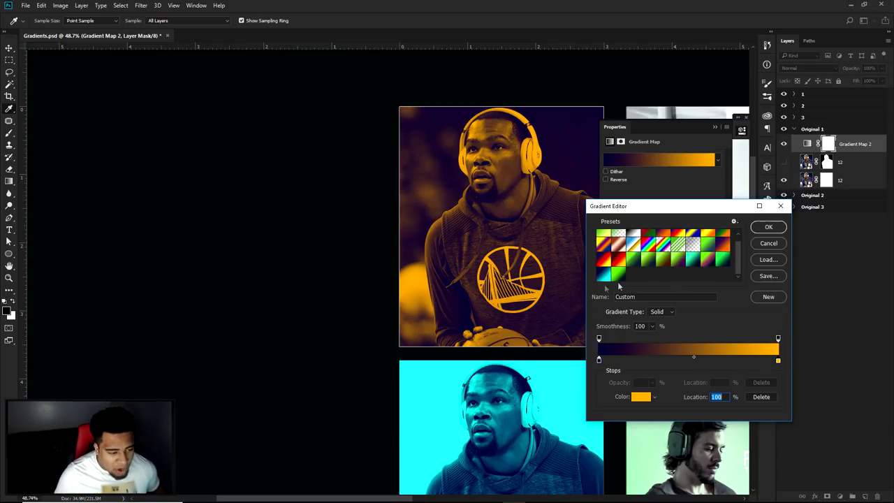
- Reapply the navy-to-cyan preset, accept the gradient and put away the adjustment's properties
left_click(604, 276)
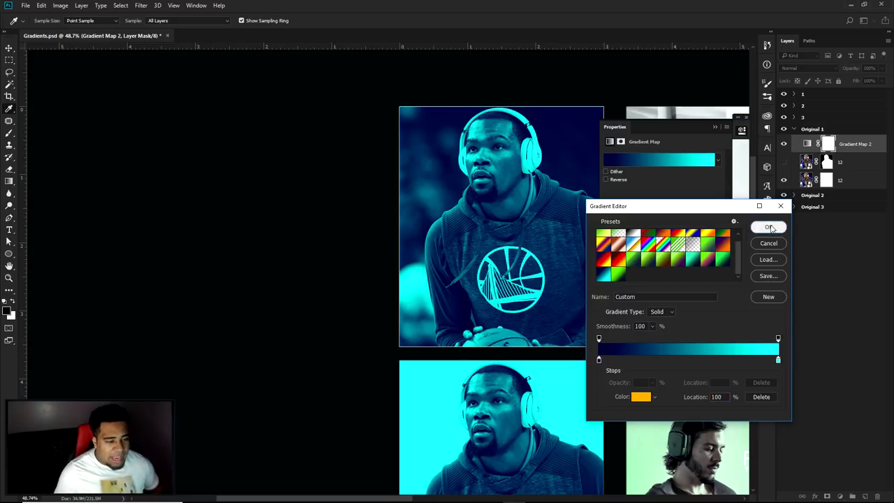
left_click(769, 227)
left_click(745, 129)
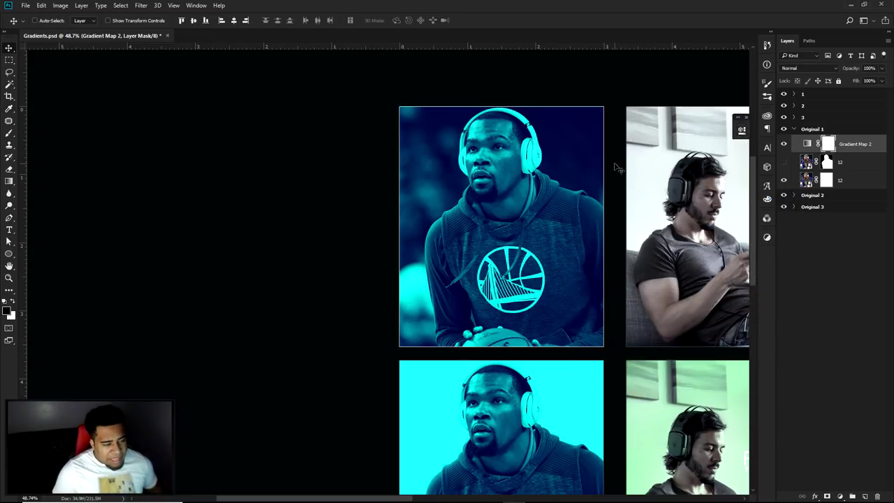
- Select the upper layer 12 and start a Pen path up the player's sleeve from the bottom edge of the original photo
scroll(609, 142, "down", 3)
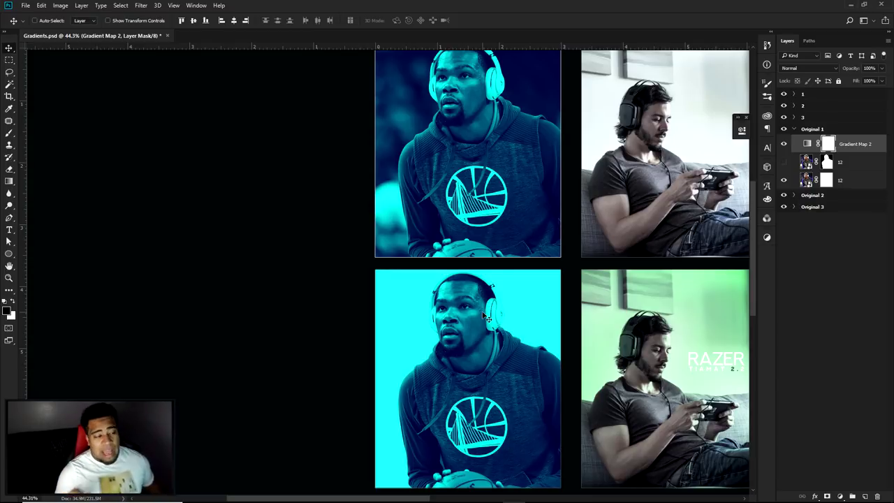
scroll(487, 317, "down", 2)
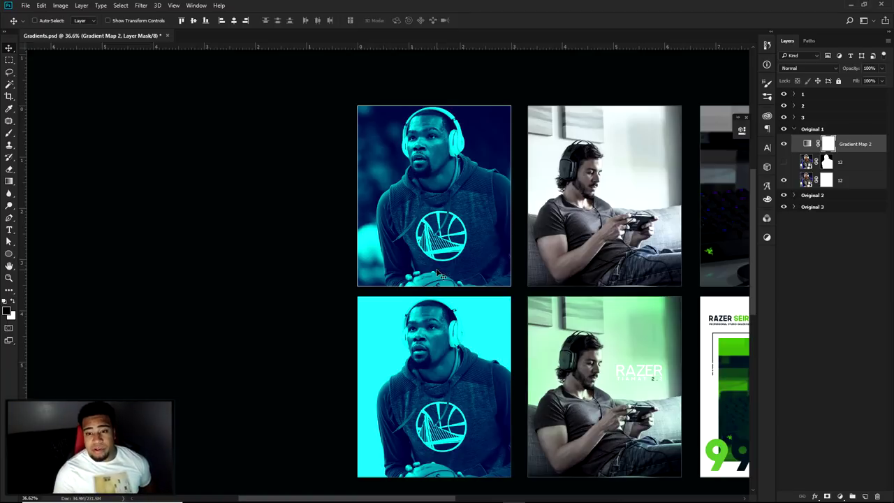
left_click(859, 166)
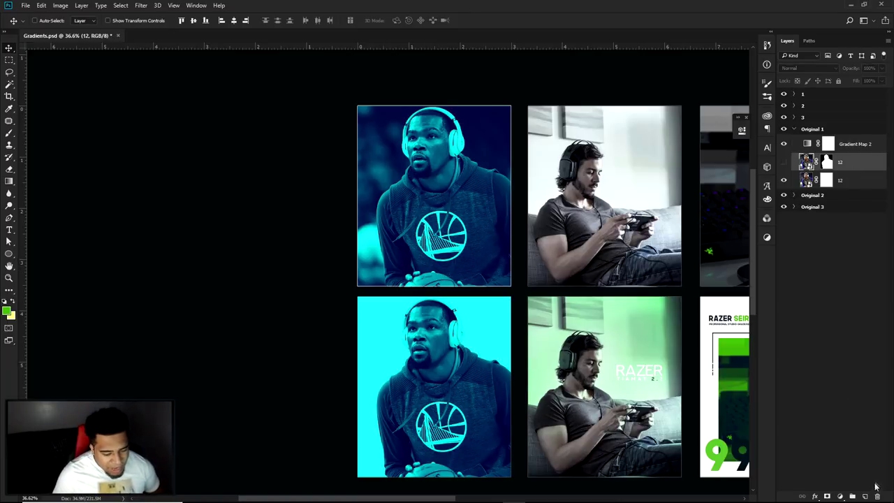
key("p")
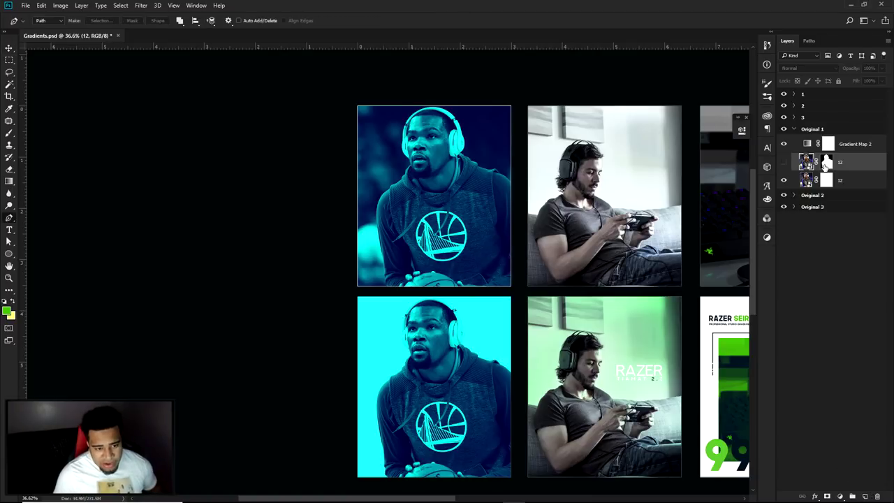
scroll(416, 265, "up", 6)
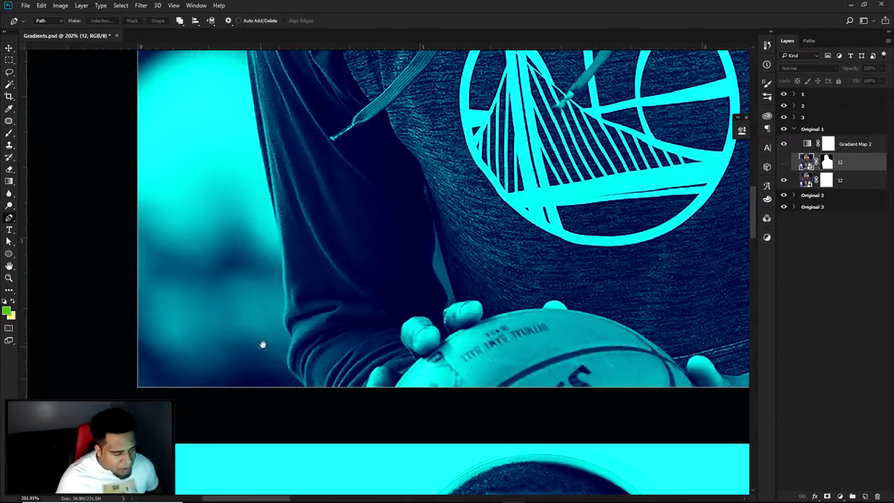
scroll(503, 266, "up", 4)
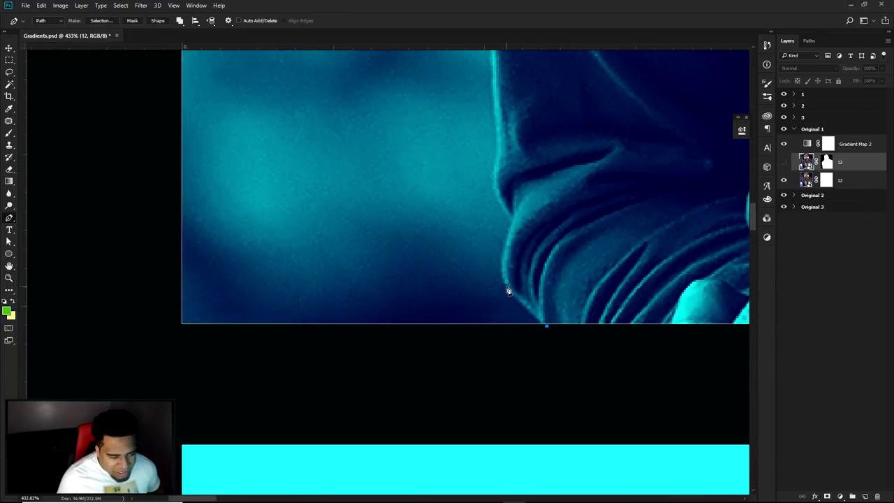
left_click(504, 282)
left_click(497, 261)
left_click(504, 247)
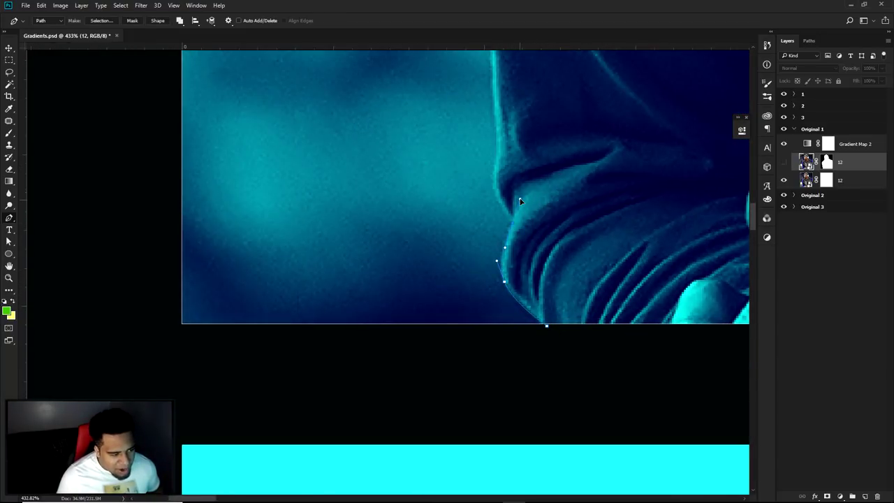
left_click(496, 200)
left_click(493, 181)
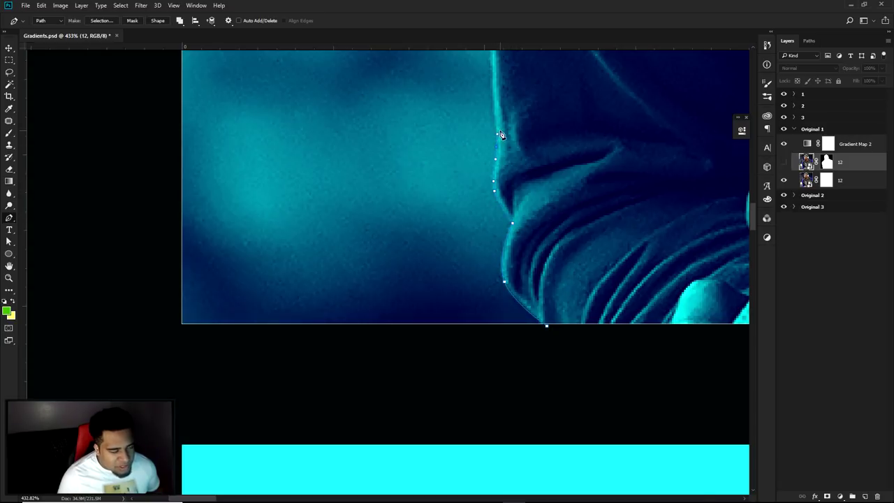
- Continue the Pen path around the player's outline, close it outside the photo and convert it to a selection
scroll(500, 135, "down", 3)
left_click(496, 190)
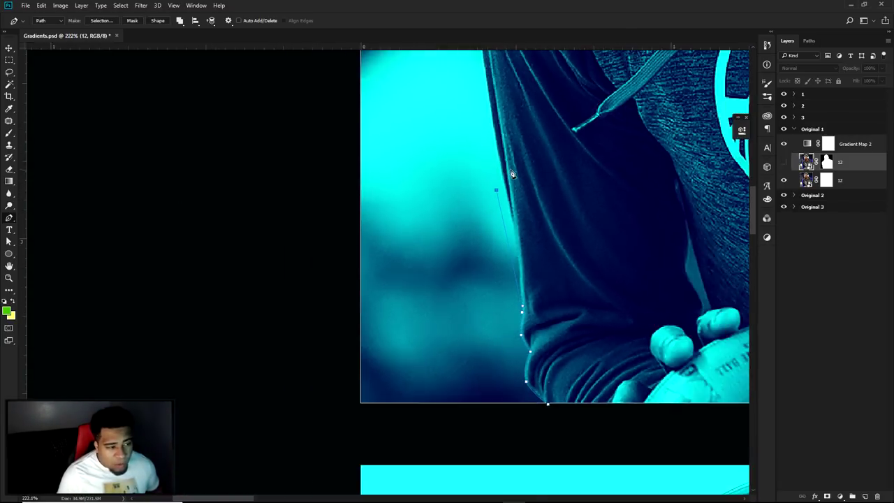
scroll(525, 241, "down", 2)
scroll(529, 259, "up", 2)
right_click(528, 245)
left_click(575, 255)
scroll(517, 322, "down", 3)
scroll(517, 322, "up", 1)
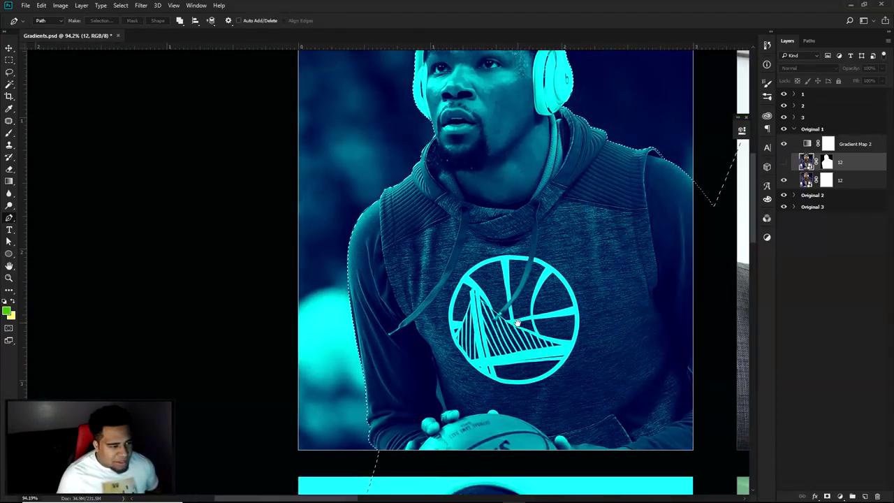
scroll(517, 322, "down", 2)
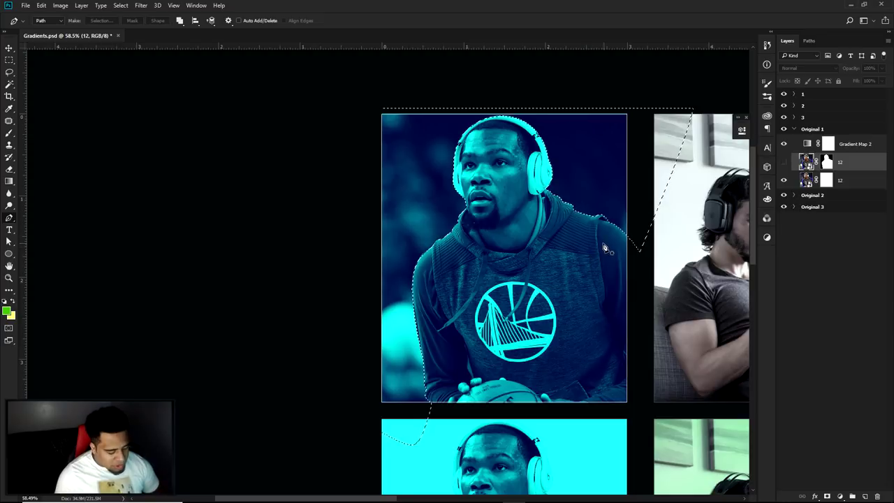
- Invert the selection so that it covers the background around the player
key("m")
right_click(575, 246)
left_click(590, 259)
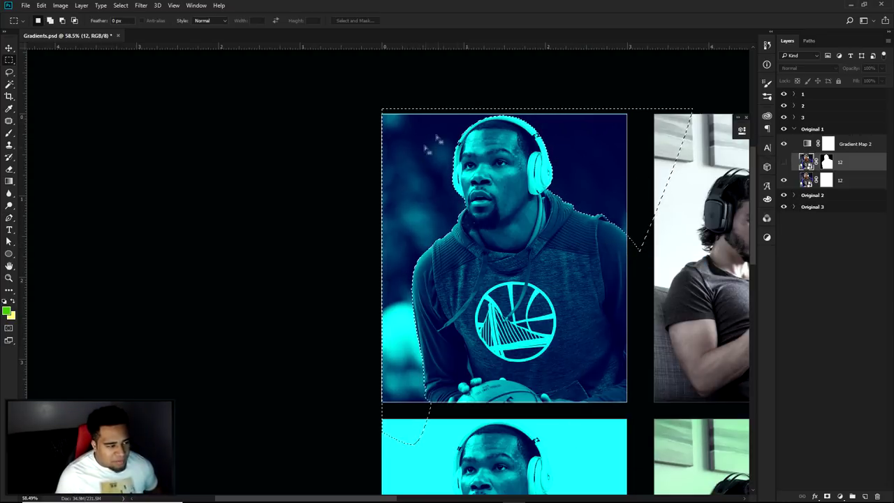
- Make the layer mask of the lower, visible layer 12 in Original 1 active, with black as the foreground colour
left_click(827, 162)
key("d")
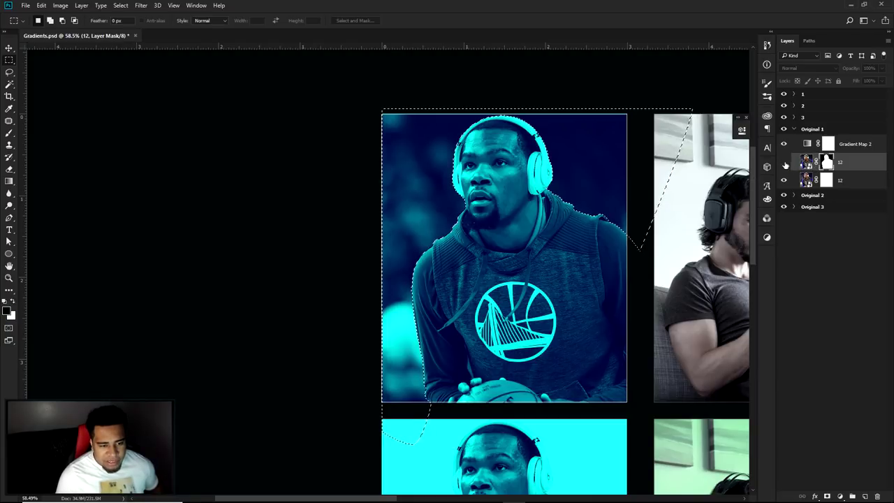
left_click(784, 163)
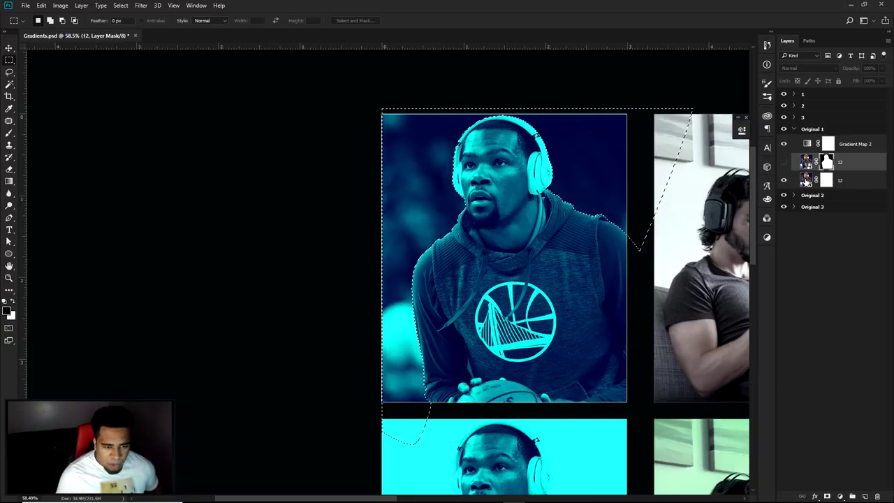
left_click(807, 180)
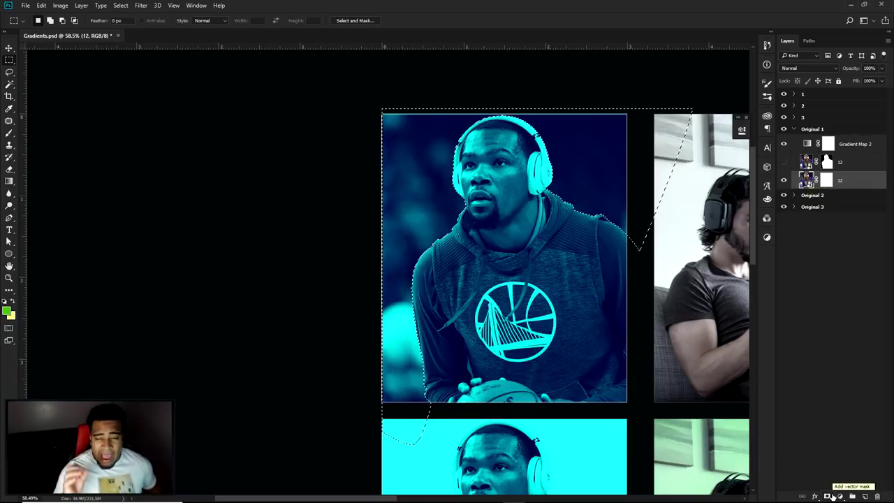
left_click(829, 181)
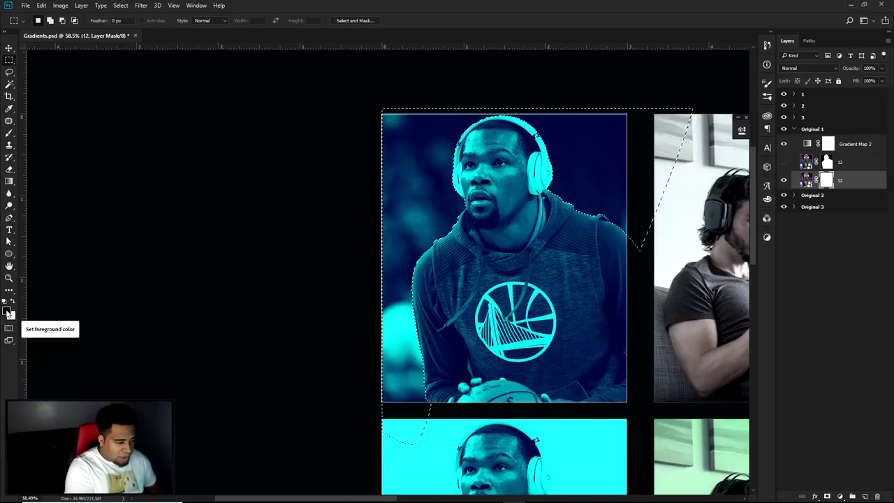
key("ctrl+z")
key("ctrl+z")
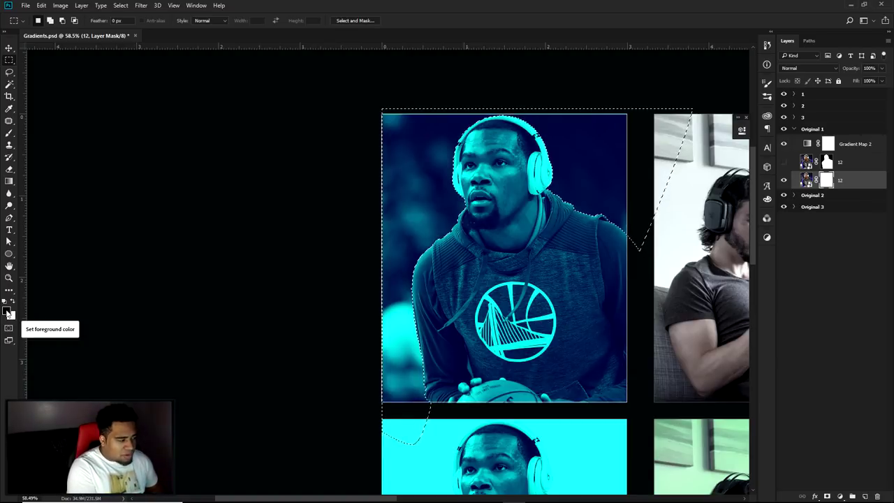
key("ctrl+z")
key("ctrl+z")
- Try a 547-pixel black brush dab on the lower layer 12's mask over the background beside the player's face, and undo it
key("x")
key("b")
key("bracketright")
key("bracketright")
key("bracketright")
key("bracketright")
left_click(419, 209)
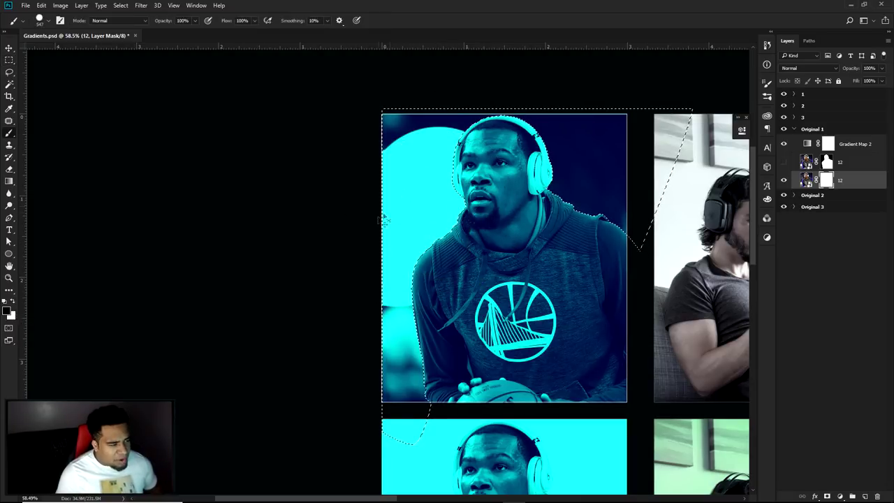
key("ctrl+z")
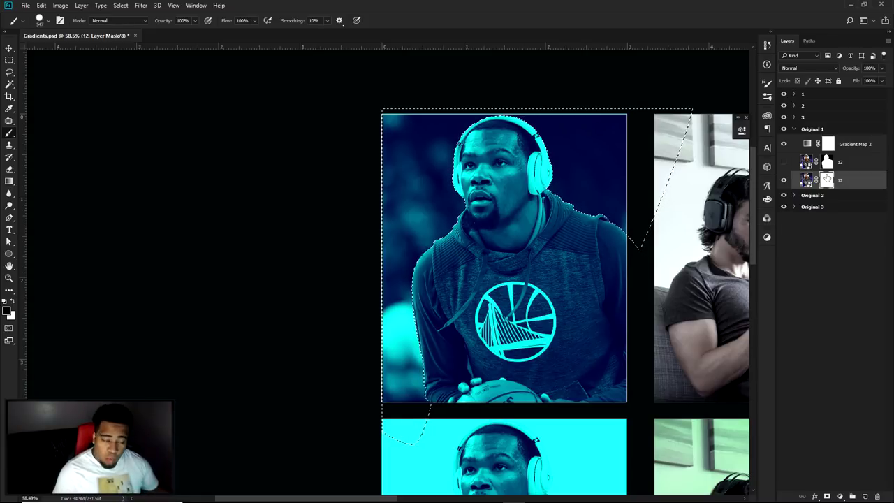
- Try filling the selected background on the lower layer 12's mask with black, and undo it
key("alt+BackSpace")
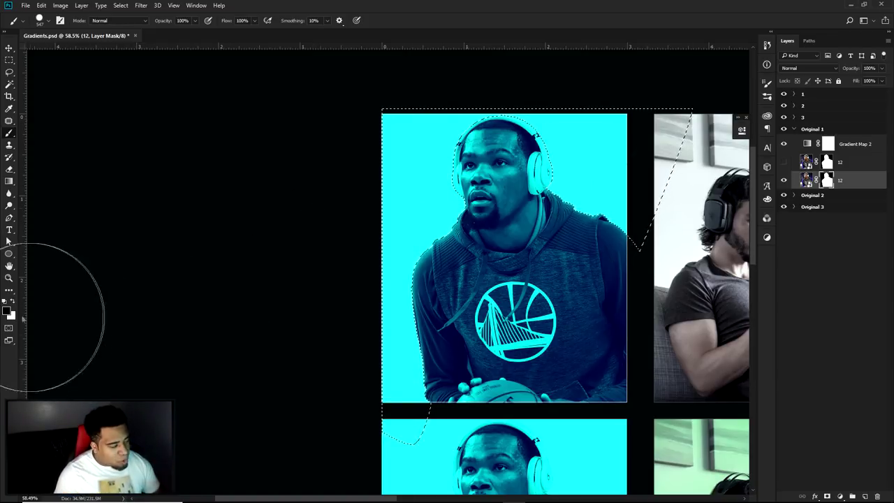
key("x")
key("alt+BackSpace")
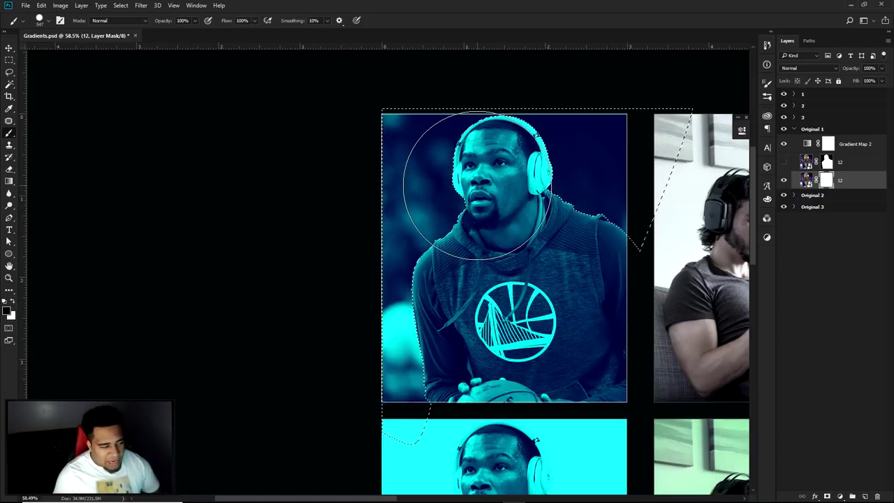
key("m")
right_click(505, 191)
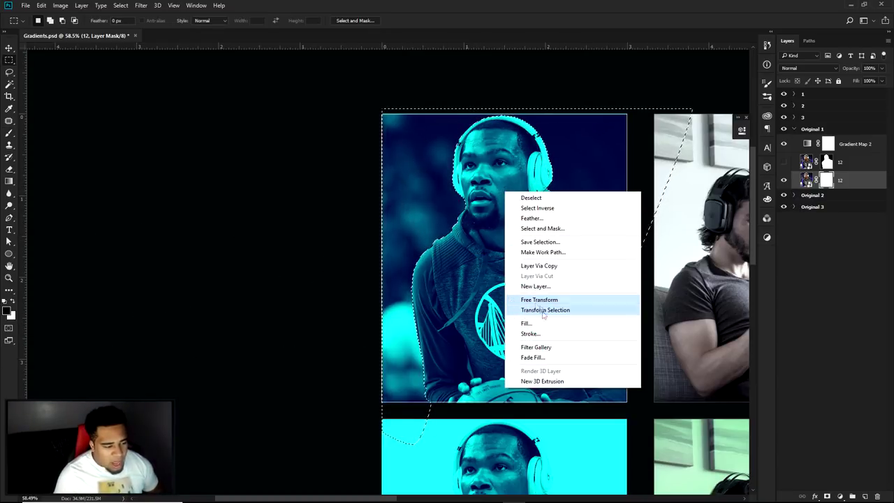
- Paint the selected background black on the lower layer 12's mask with the 547-pixel brush, and clear the selection
left_click(828, 182)
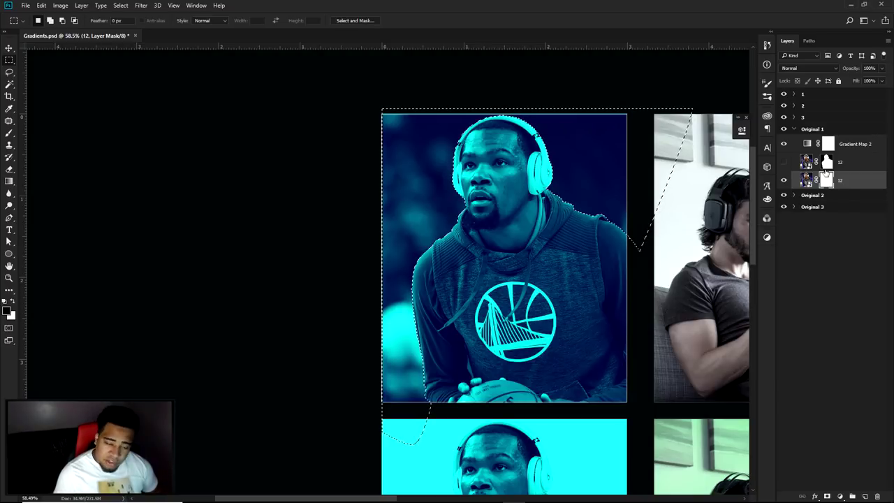
key("b")
mouse_move(399, 379)
left_mouse_down()
mouse_move(539, 200)
mouse_move(422, 143)
left_mouse_up()
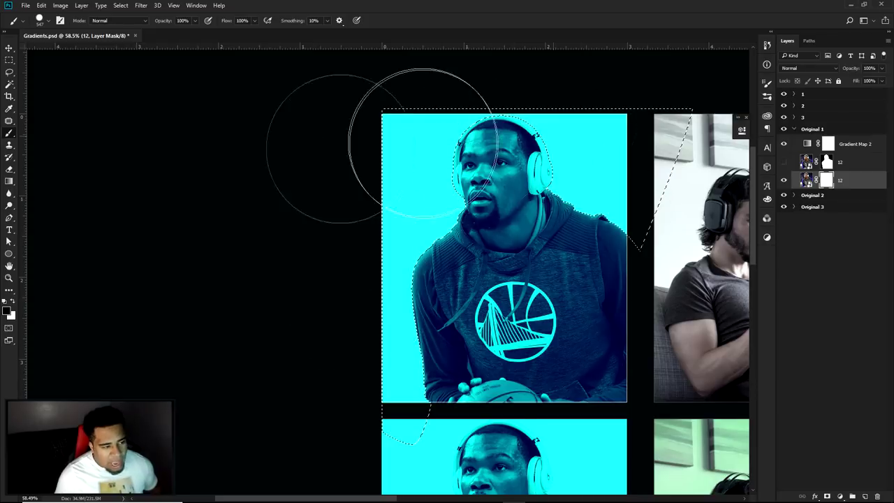
key("ctrl+d")
key("v")
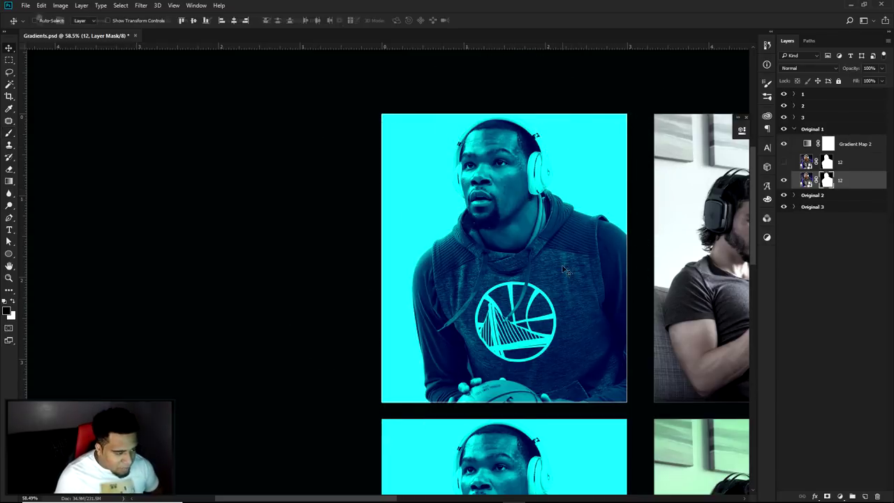
- Compare the masked duotone of the player with the finished version below it
scroll(565, 271, "down", 5)
left_click_drag(565, 270, 545, 180)
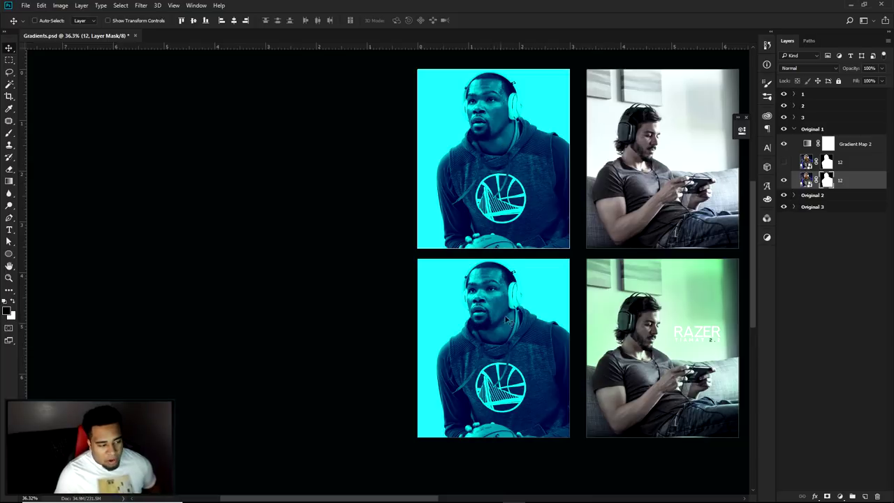
scroll(523, 299, "up", 4)
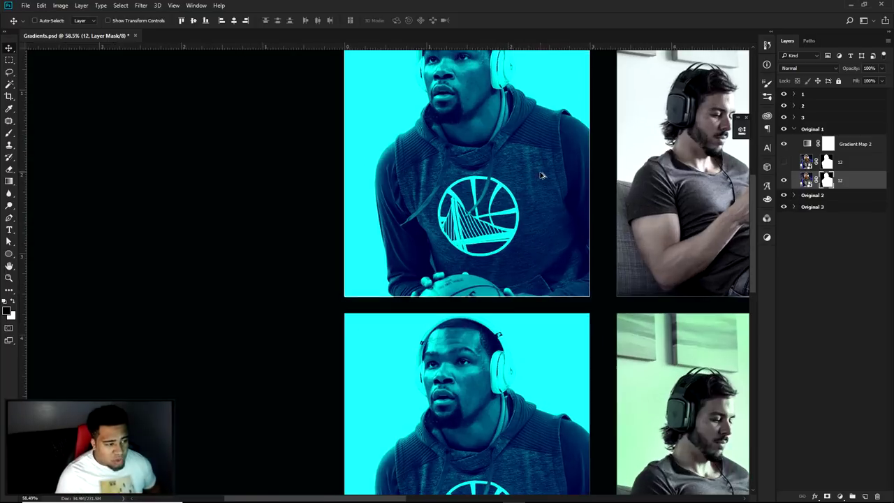
scroll(489, 291, "up", 3)
scroll(489, 290, "down", 2)
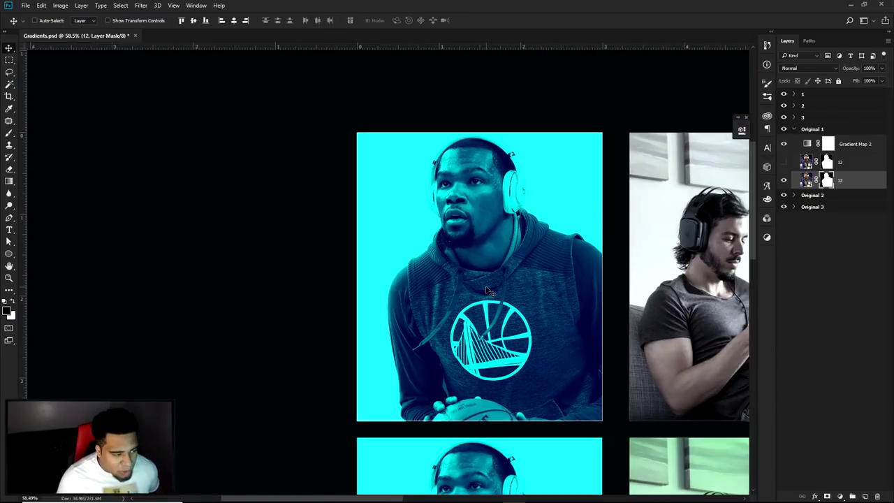
left_click_drag(489, 290, 491, 274)
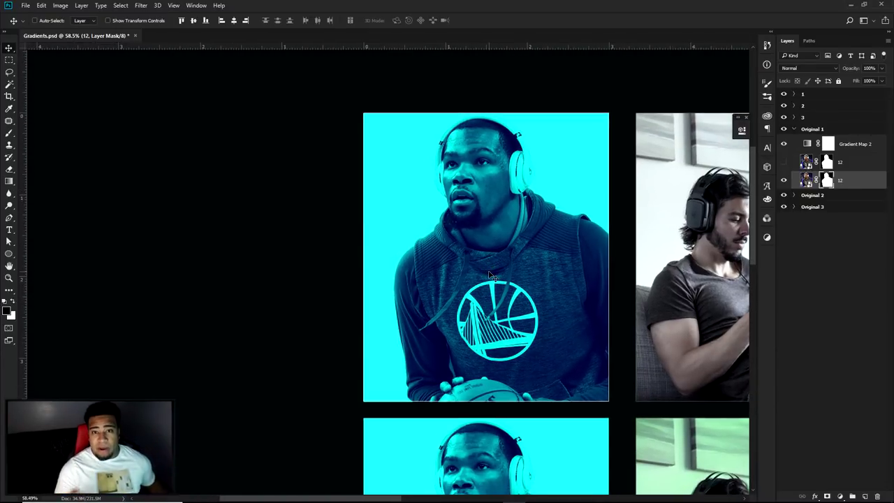
- Make a circular selection with the Elliptical Marquee overlapping the player's headphone, face and shoulder, and shift it slightly upward
left_click(845, 162)
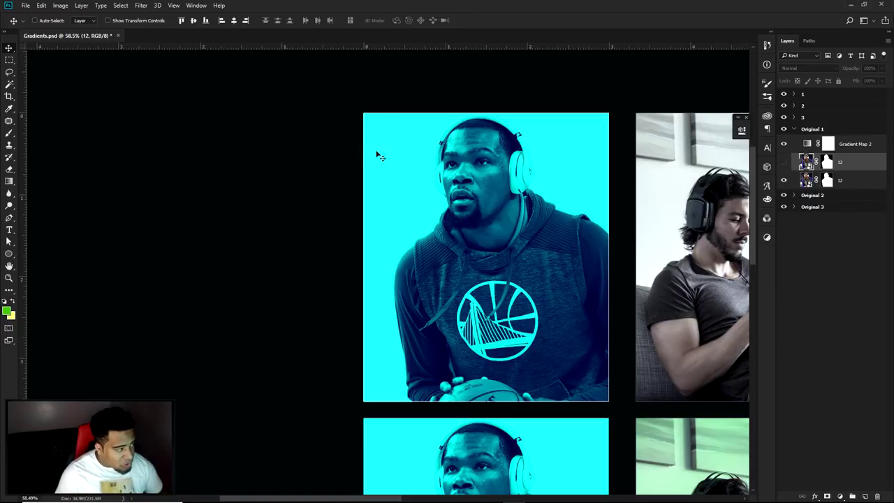
key("l")
right_click(9, 60)
left_click(63, 68)
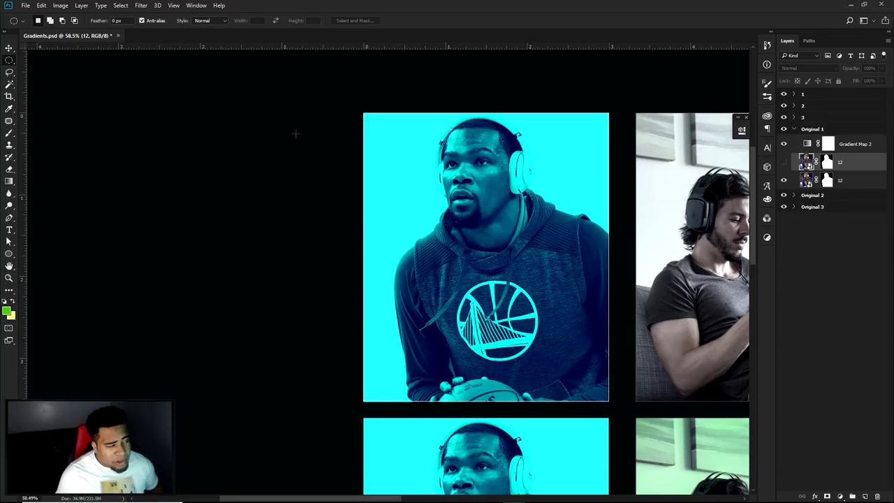
right_click(10, 64)
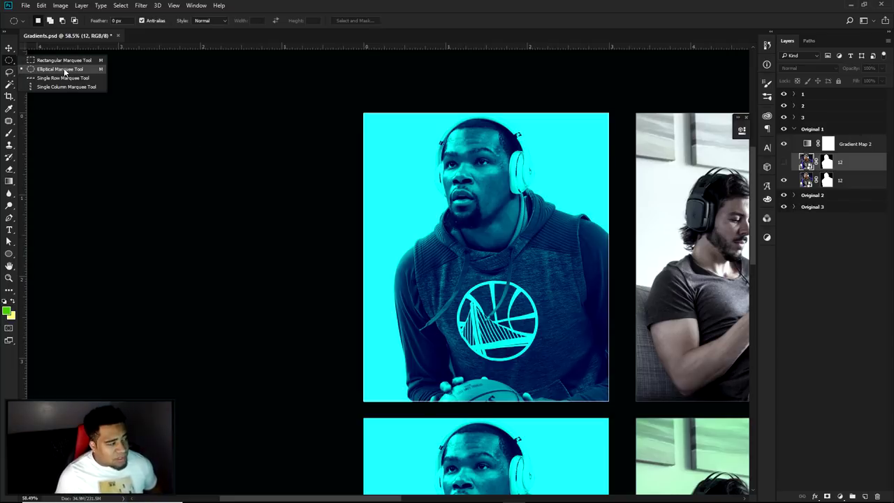
left_click(63, 69)
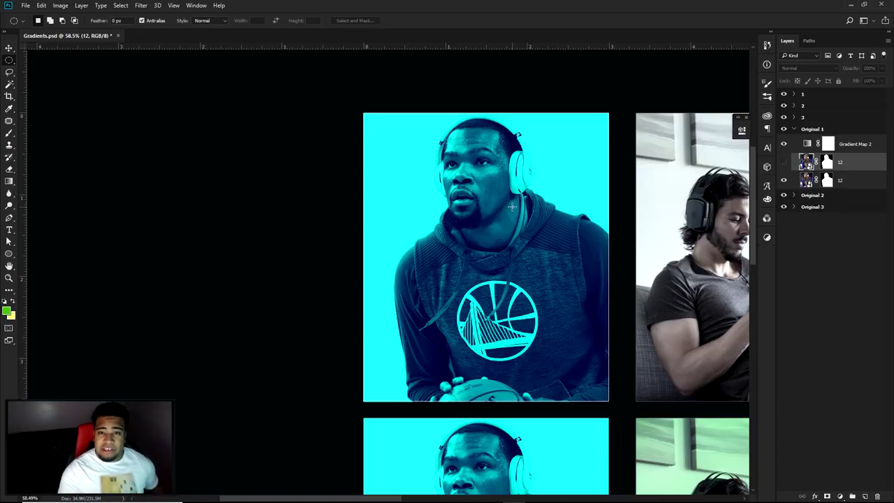
left_click(828, 181)
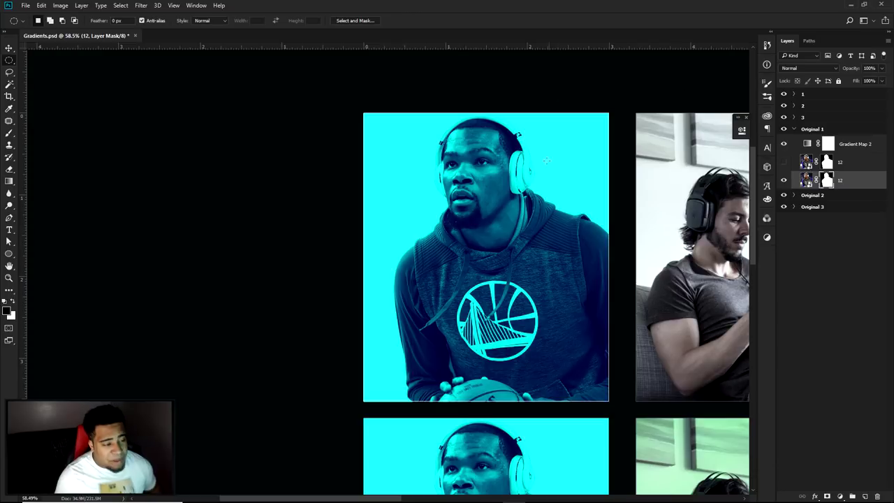
left_click_drag(523, 224, 598, 288)
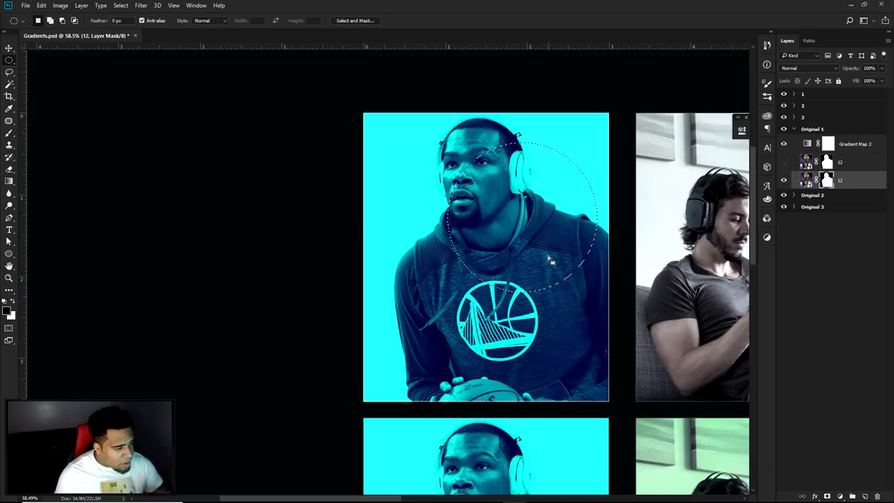
left_click_drag(545, 239, 549, 220)
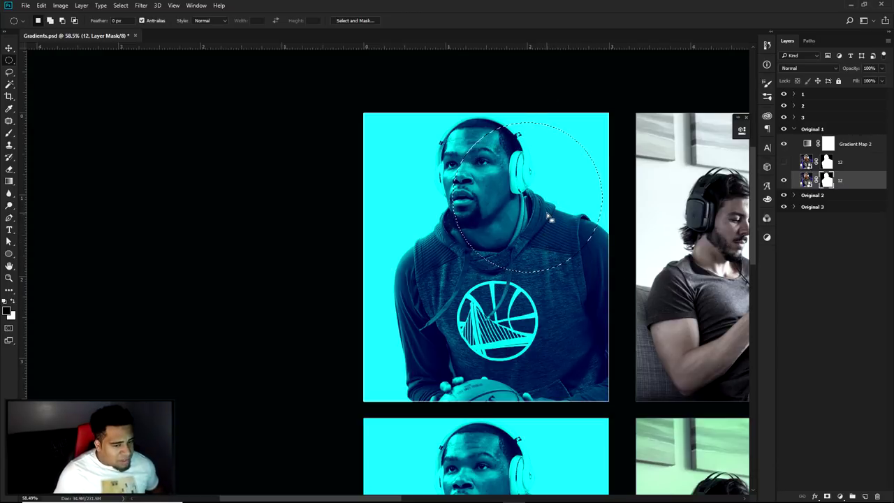
- Fill the circular selection with white (ffffff) on a new layer, place that layer above Gradient Map 2 and deselect
left_click(866, 497)
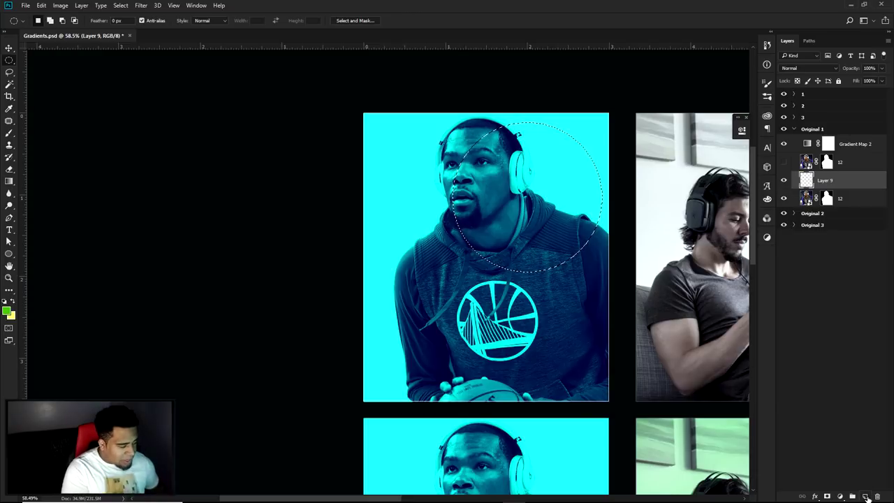
left_click(7, 311)
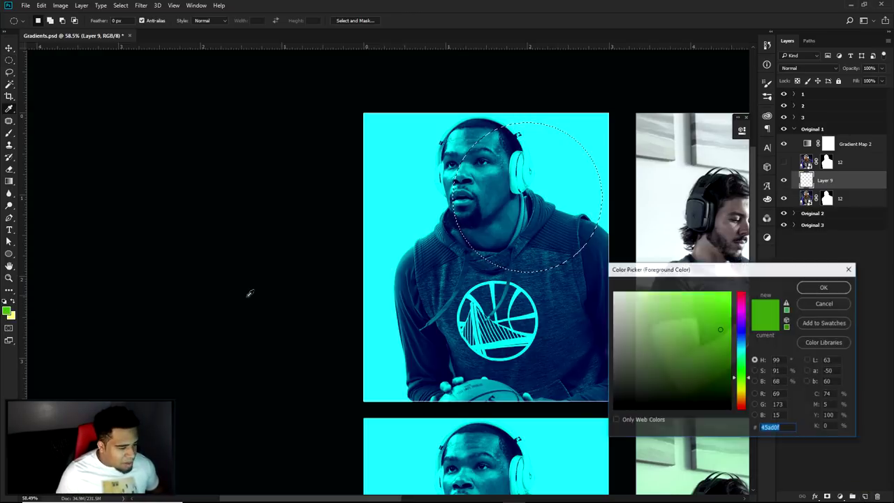
type("ffffff")
key("Return")
key("m")
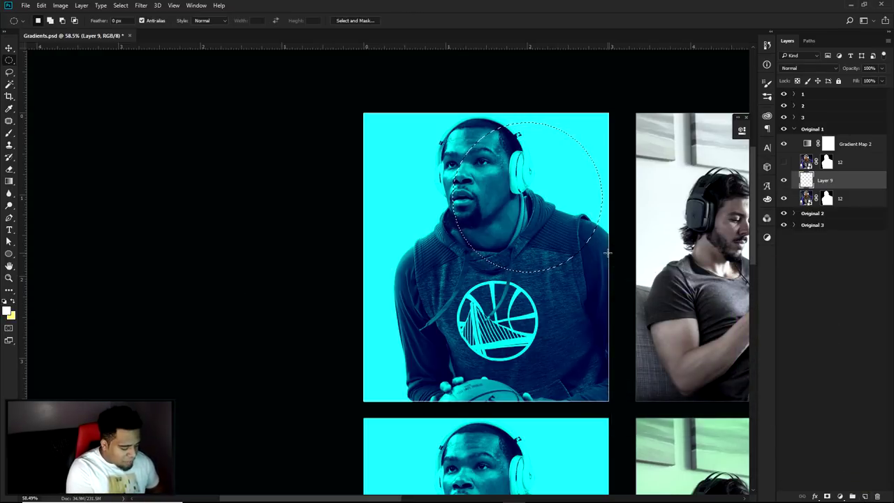
key("alt+BackSpace")
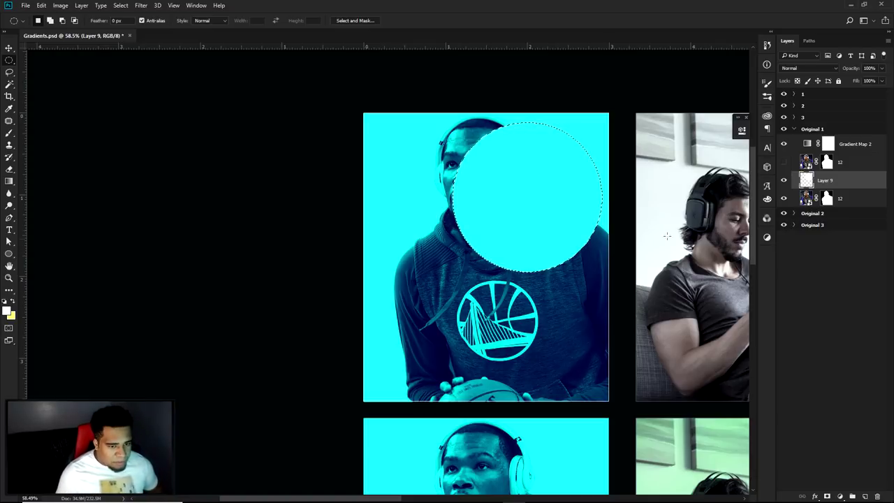
left_click_drag(828, 180, 834, 144)
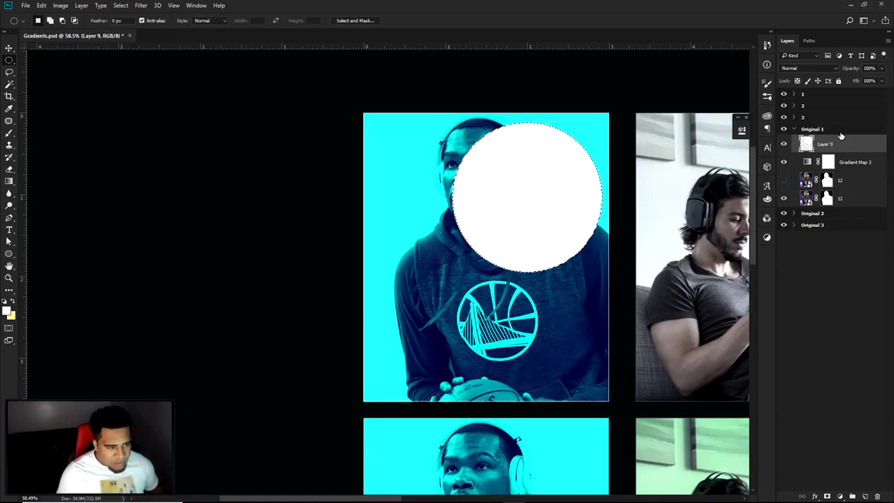
key("ctrl+d")
- Load the lower layer 12's mask as a selection, delete the part of the white circle covering the player and deselect
key("v")
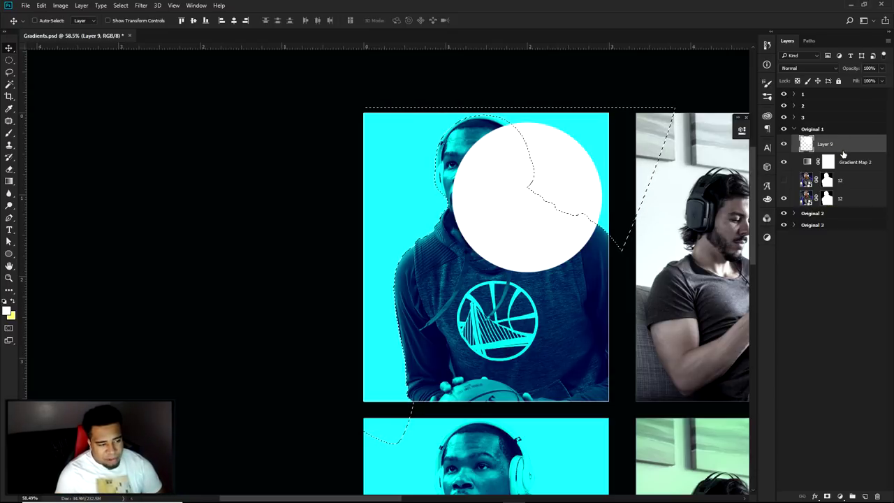
key("Delete")
key("ctrl+d")
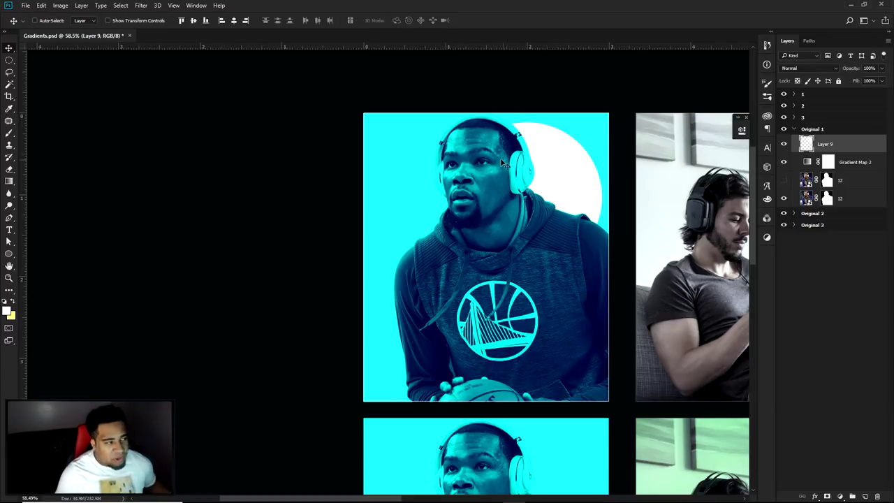
- Draw an ellipse shape about 578 px wide and high over the player's torso, with no fill and a solid white stroke
left_click(8, 253)
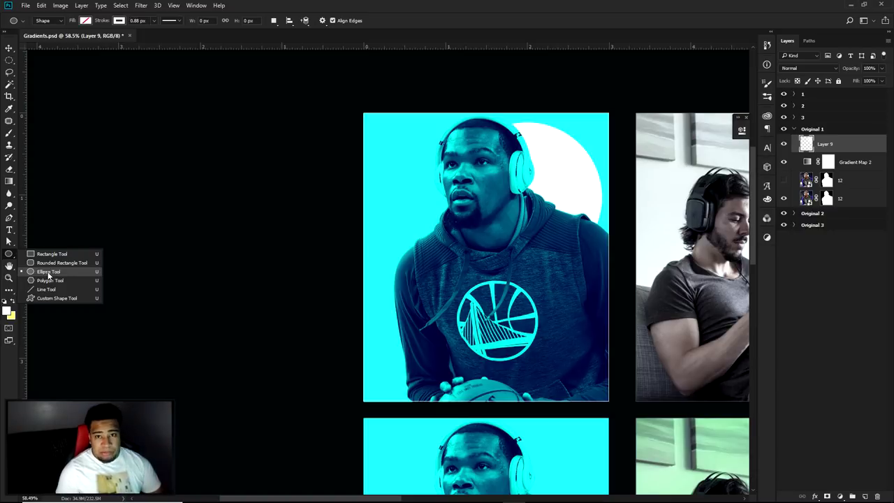
left_click(49, 273)
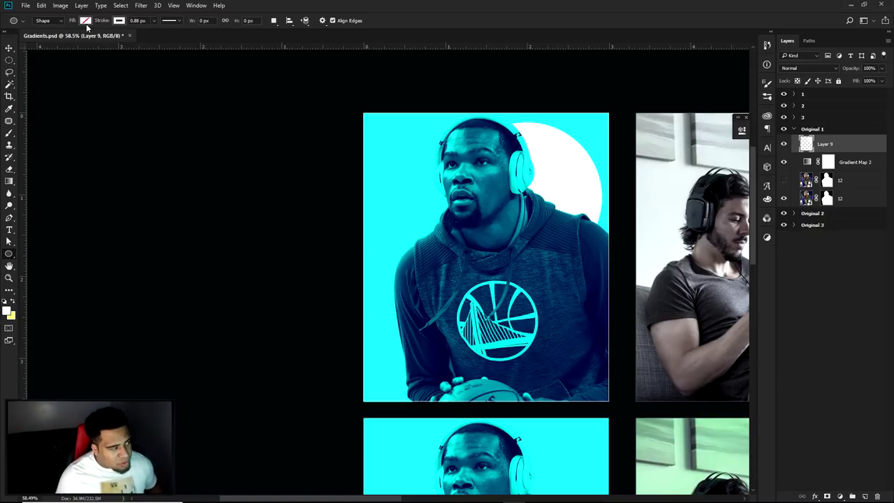
left_click(86, 22)
left_click(118, 20)
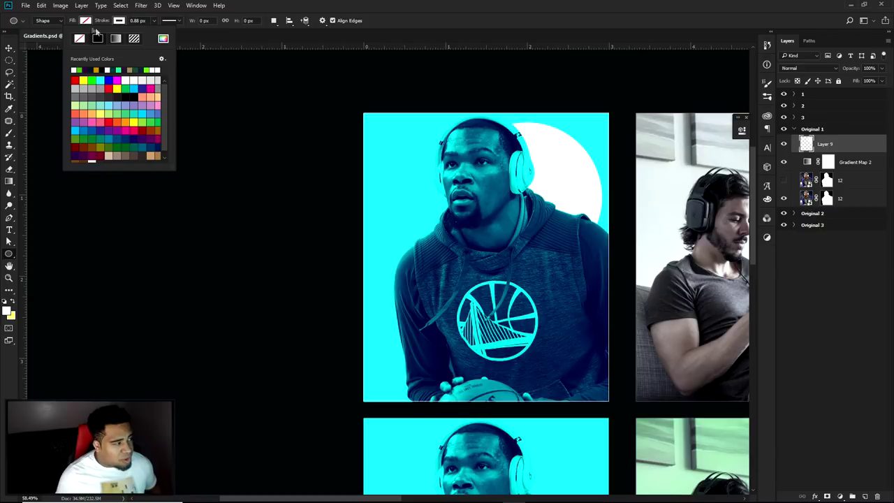
left_click(86, 23)
left_click(86, 22)
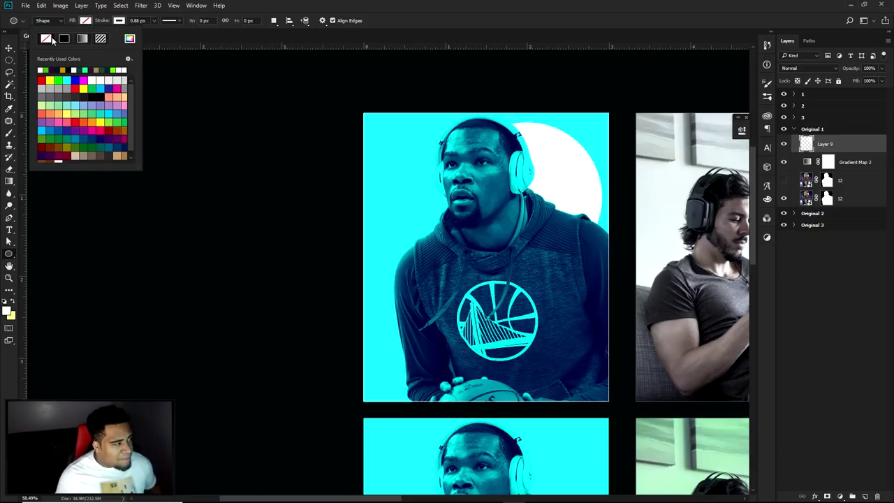
left_click(118, 23)
left_click(167, 21)
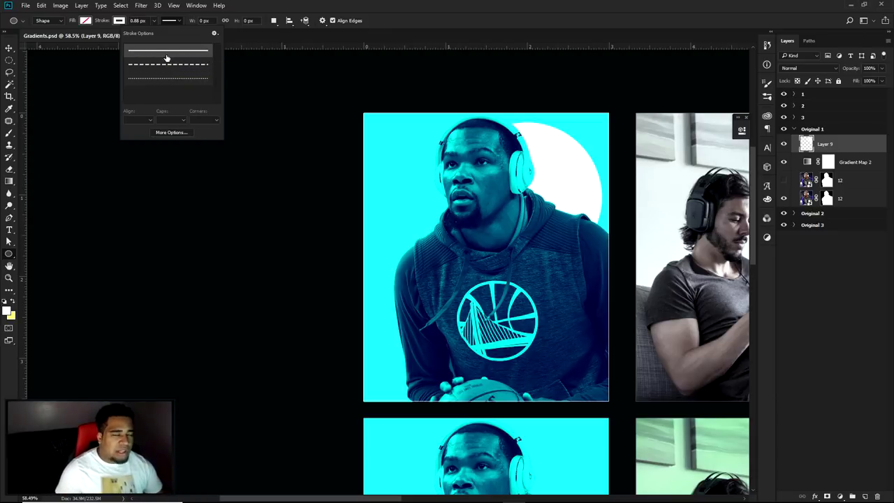
left_click(168, 50)
mouse_move(502, 281)
left_mouse_down()
mouse_move(535, 289)
mouse_move(592, 353)
left_mouse_up()
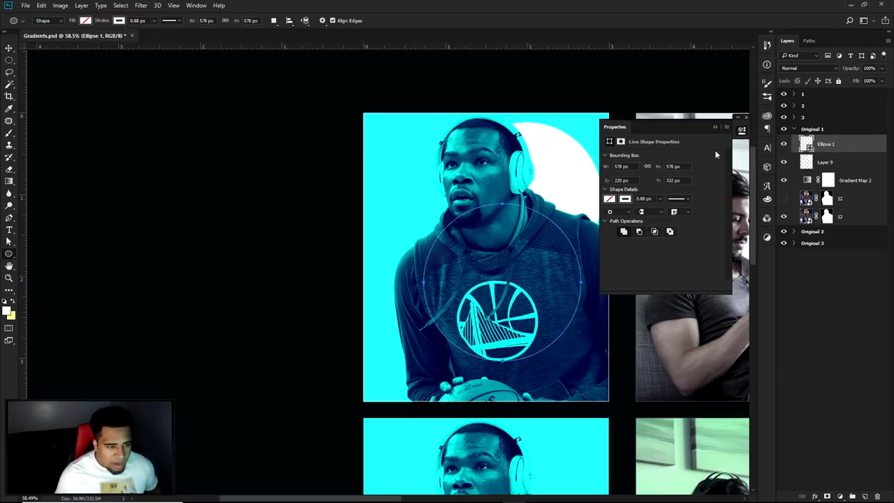
- Thicken the ellipse's stroke to about 116.57 px and move the ring over the player's arm at the photo's left edge
left_click(153, 21)
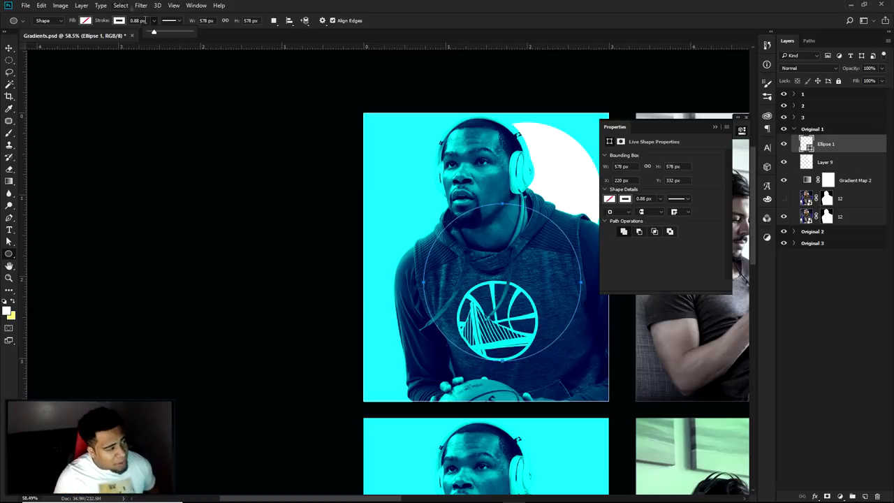
left_click_drag(155, 35, 175, 33)
key("v")
mouse_move(526, 303)
left_mouse_down()
mouse_move(454, 311)
mouse_move(467, 334)
mouse_move(461, 280)
mouse_move(459, 295)
left_mouse_up()
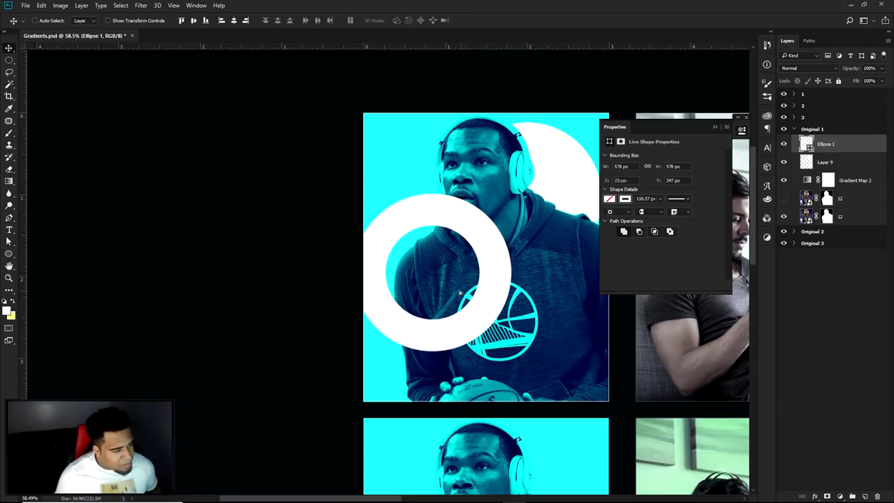
- Rasterize the Ellipse 1 layer and add a layer mask to it
right_click(831, 147)
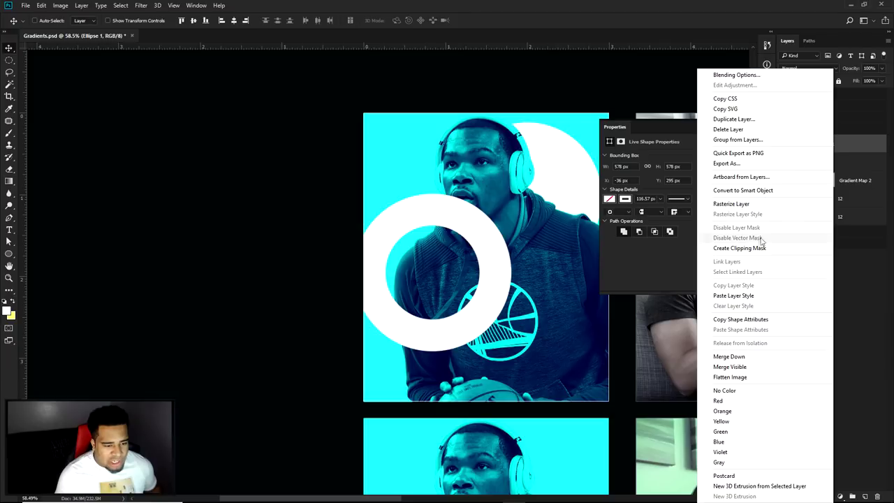
left_click(751, 206)
left_click(787, 144)
left_click(787, 145)
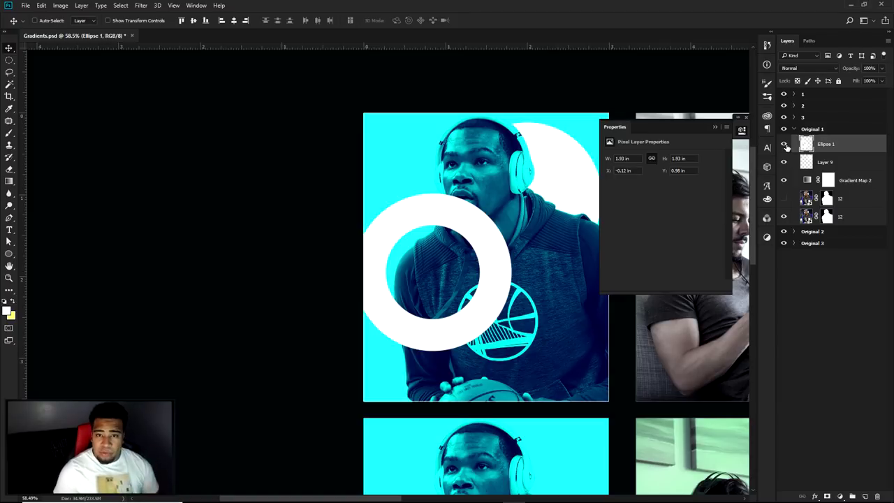
left_click(827, 495)
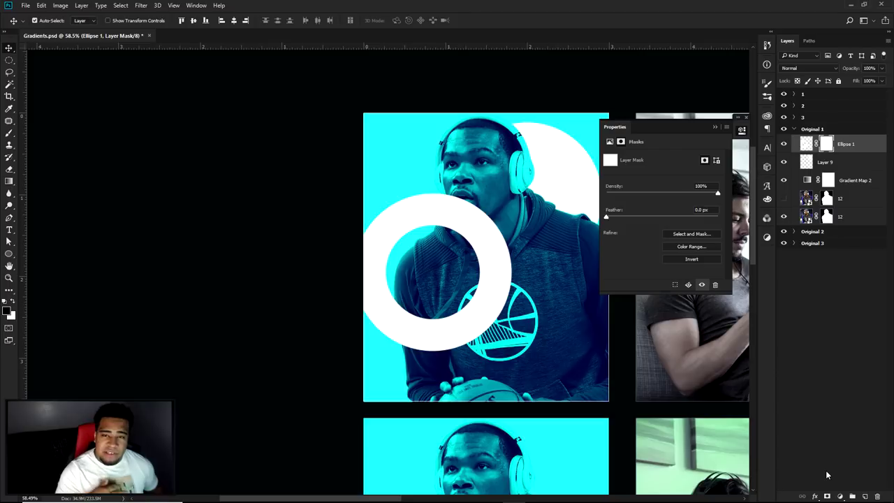
- Undo the layer mask on Ellipse 1 and delete the ring's part covering the player, using the lower layer 12's mask as a selection
key("ctrl+z")
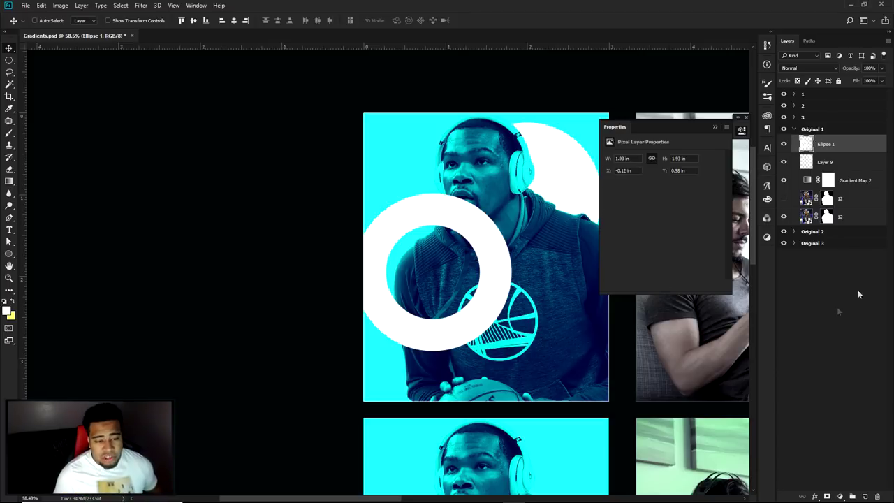
left_click(827, 217, "ctrl")
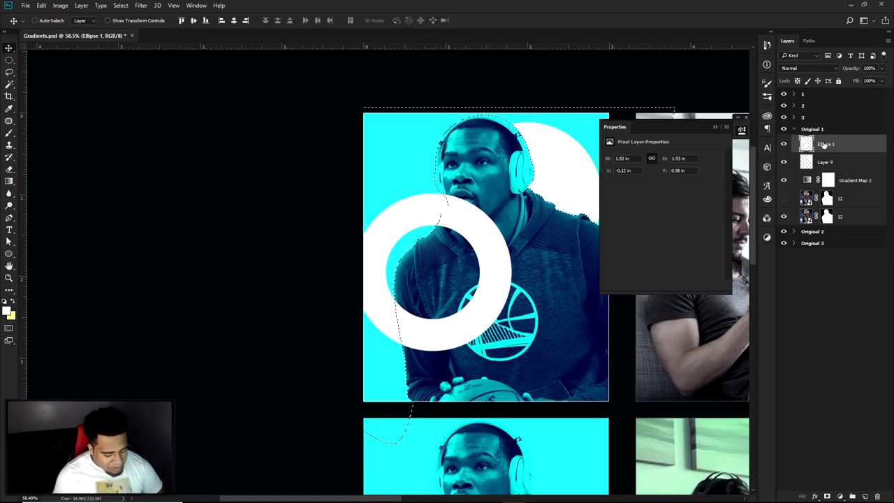
key("Delete")
left_click(742, 130)
key("ctrl+d")
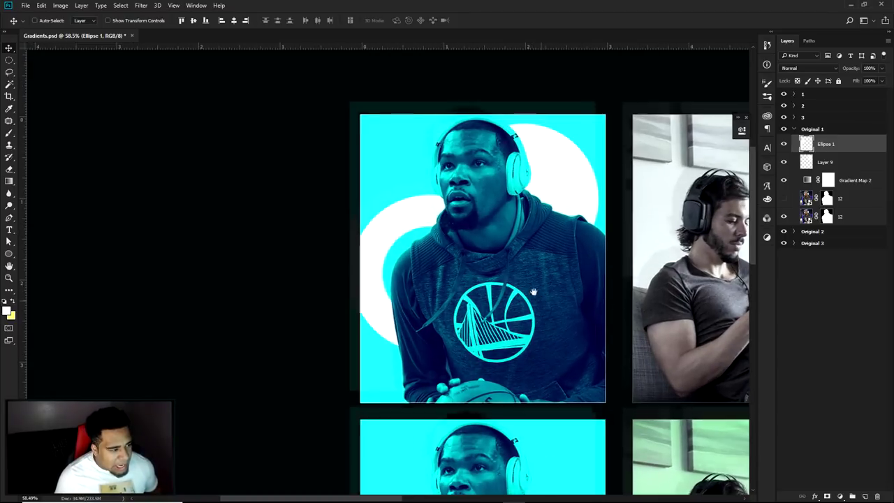
- Add the white text "RELEASE" in The Next Font Regular at 48 pt over the player's chest
left_click_drag(533, 296, 461, 258)
scroll(472, 274, "down", 1)
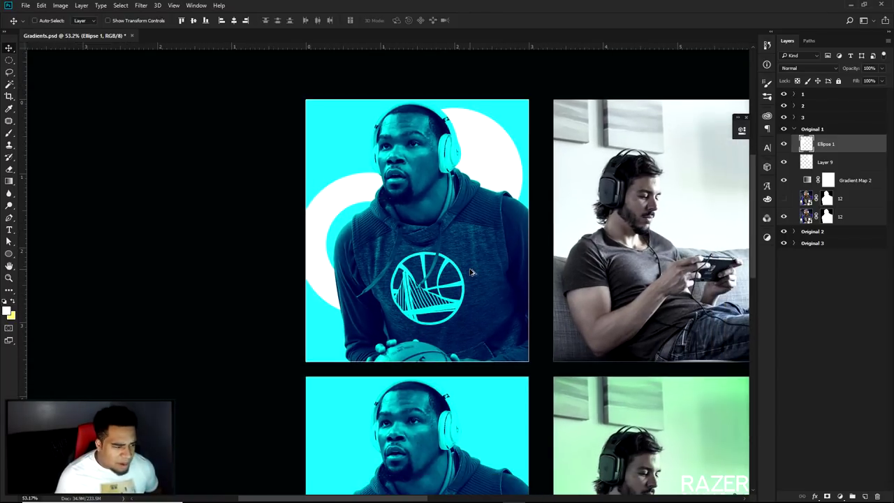
scroll(468, 272, "down", 1)
key("t")
left_click(446, 223)
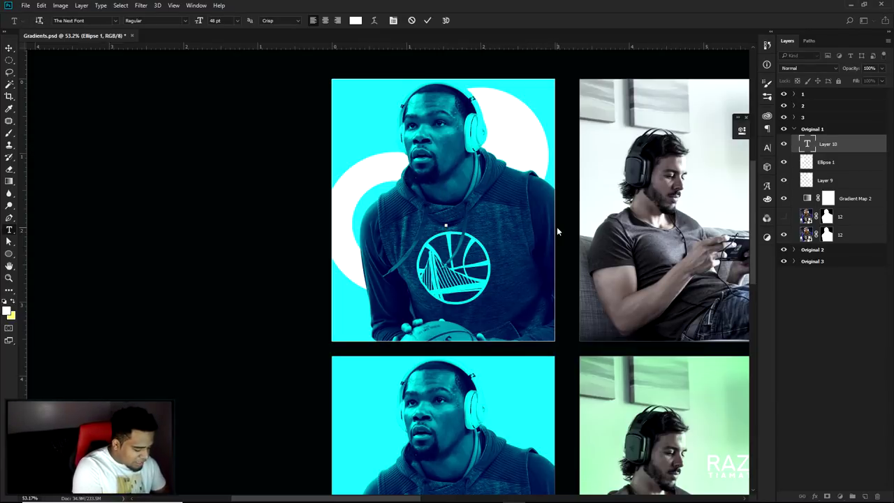
type("REAL")
key("BackSpace")
key("BackSpace")
type("LEASE")
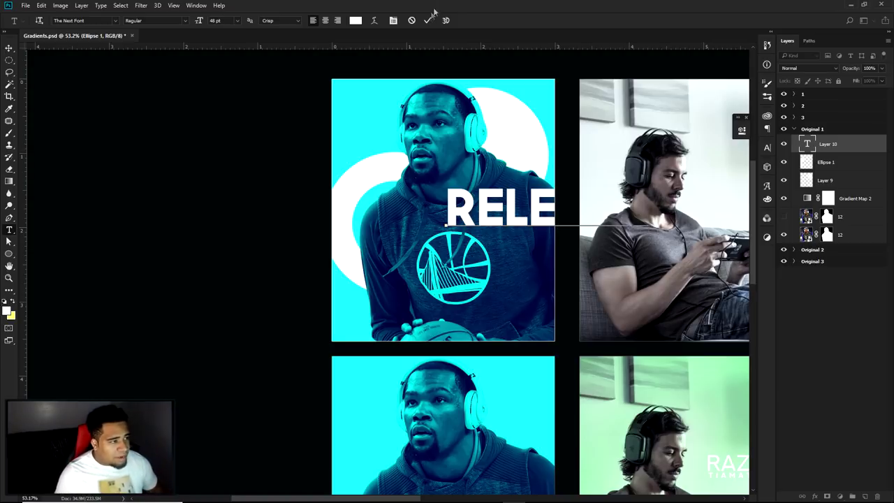
left_click(427, 21)
- Scale the RELEASE text down to about 22 pt and place it on the chest above the jersey logo
key("v")
left_click_drag(631, 226, 559, 234)
key("ctrl+t")
left_click_drag(584, 189, 472, 218)
key("Return")
- Duplicate the RELEASE text directly below the original and change the copy's wording to "RADAR"
left_click_drag(500, 250, 519, 227)
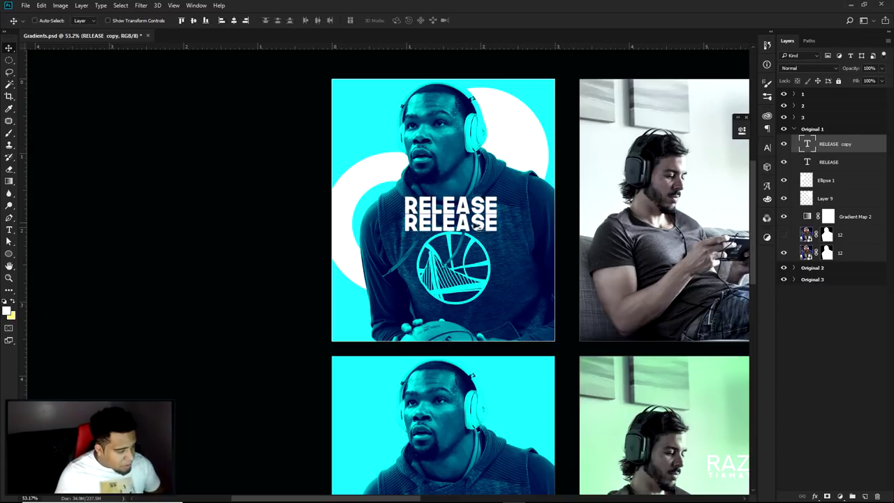
key("t")
double_click(465, 220)
type("RADAR")
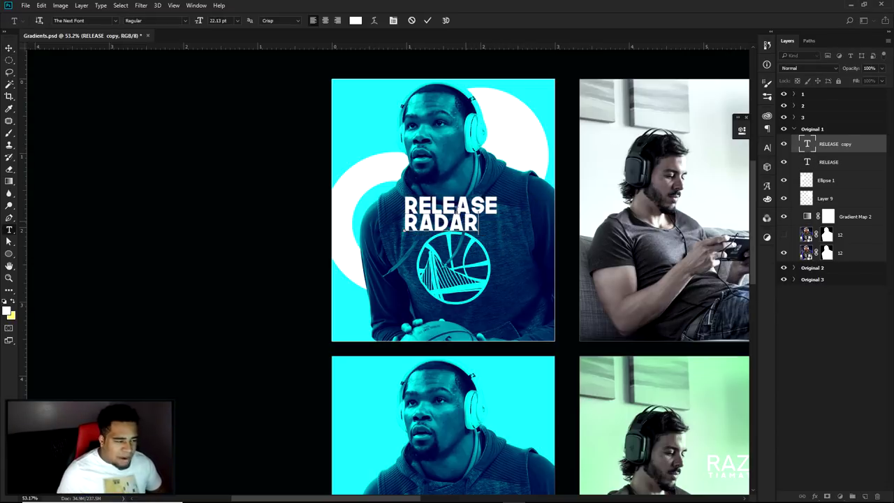
left_click(428, 20)
- Scale the RADAR text down and centre it beneath RELEASE
key("v")
key("ctrl+t")
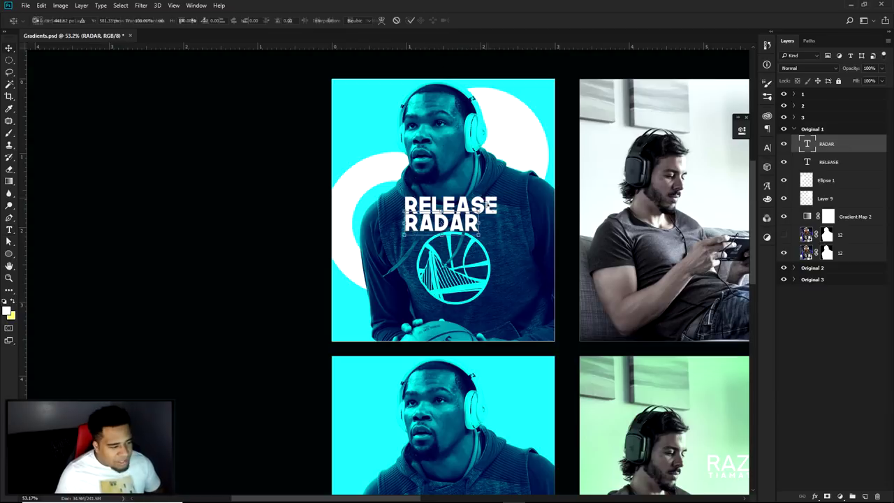
mouse_move(469, 223)
left_mouse_down()
mouse_move(489, 209)
mouse_move(475, 224)
left_mouse_up()
key("Return")
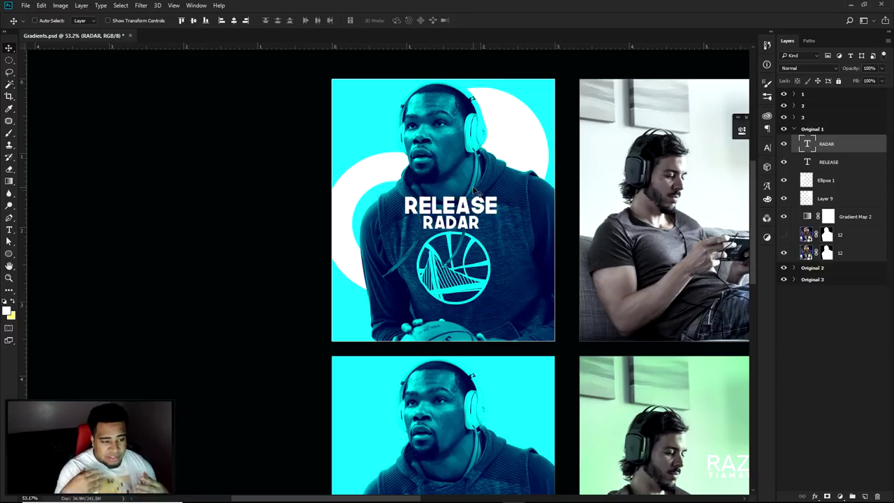
- Compare the RELEASE RADAR composition with the plain cyan version below it and the neighbouring images
scroll(475, 192, "down", 5)
scroll(475, 193, "right", 4)
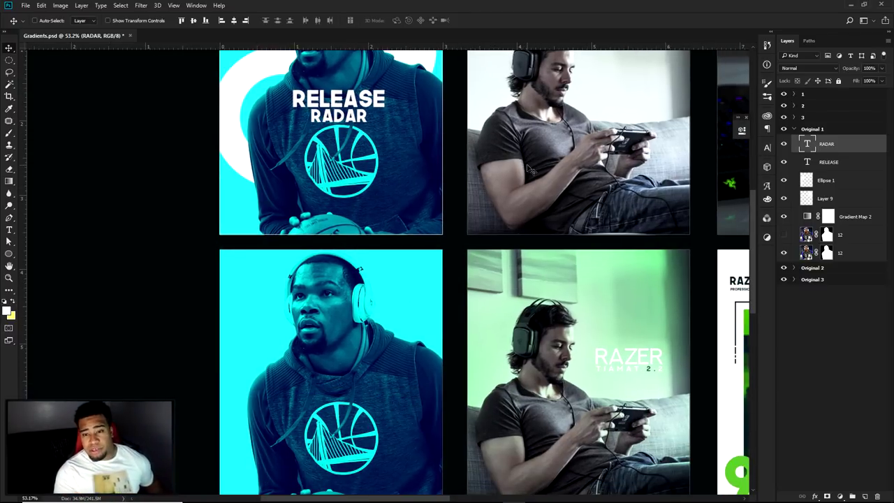
scroll(489, 172, "down", 2)
scroll(489, 175, "up", 3)
scroll(489, 174, "left", 3)
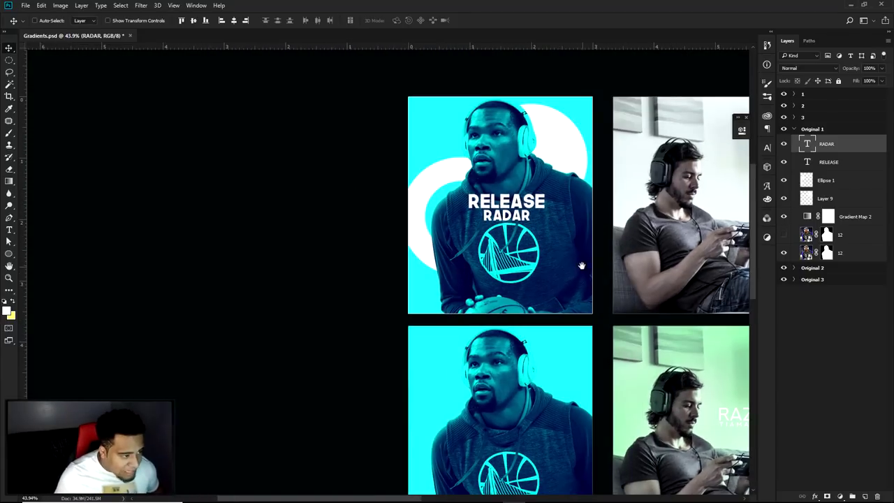
scroll(507, 216, "up", 3)
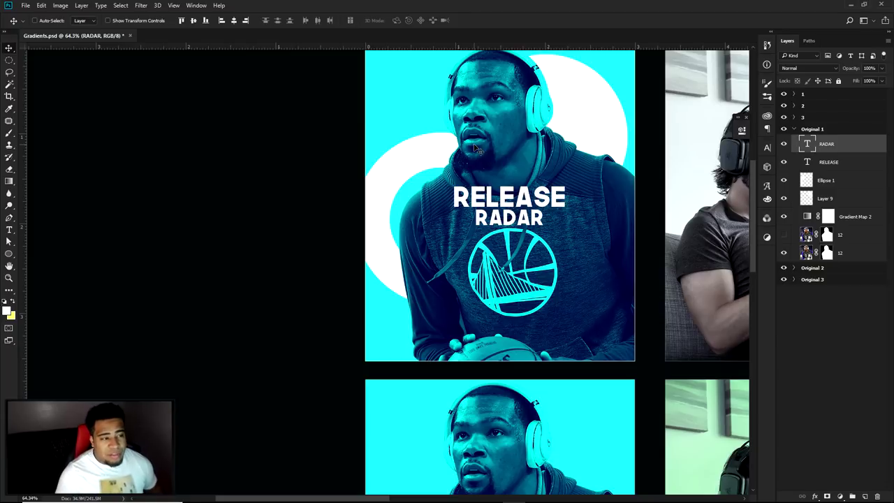
scroll(477, 149, "up", 1)
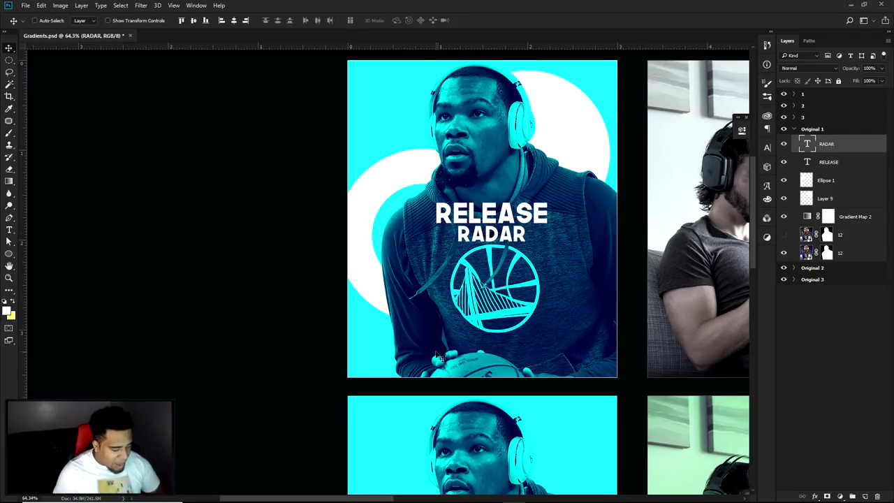
- Create a new layer, fill a circular selection in the photo's lower-left corner with white, and deselect it
key("l")
mouse_move(394, 354)
left_mouse_down()
mouse_move(433, 393)
mouse_move(419, 343)
left_mouse_up()
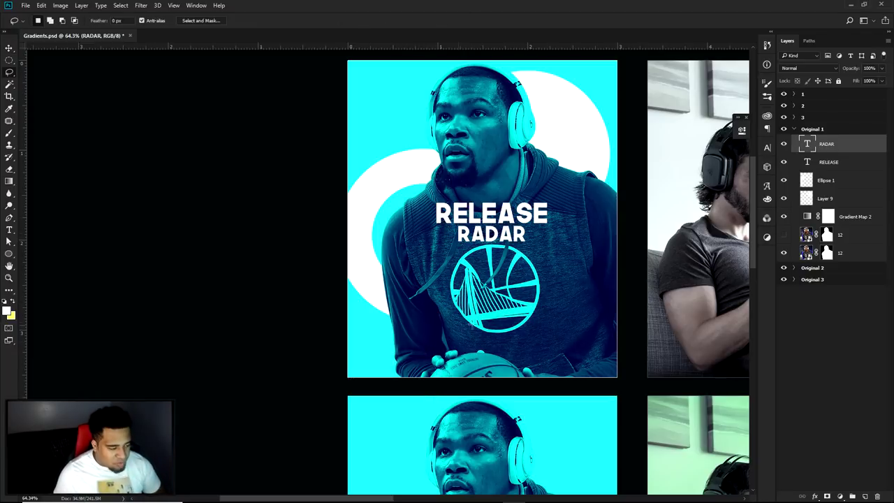
key("m")
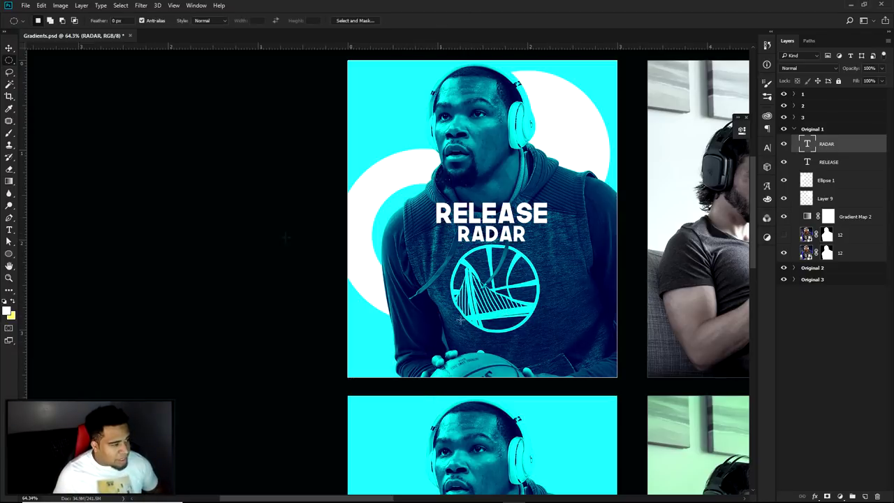
left_click(867, 496)
left_click_drag(394, 353, 410, 365)
key("alt+BackSpace")
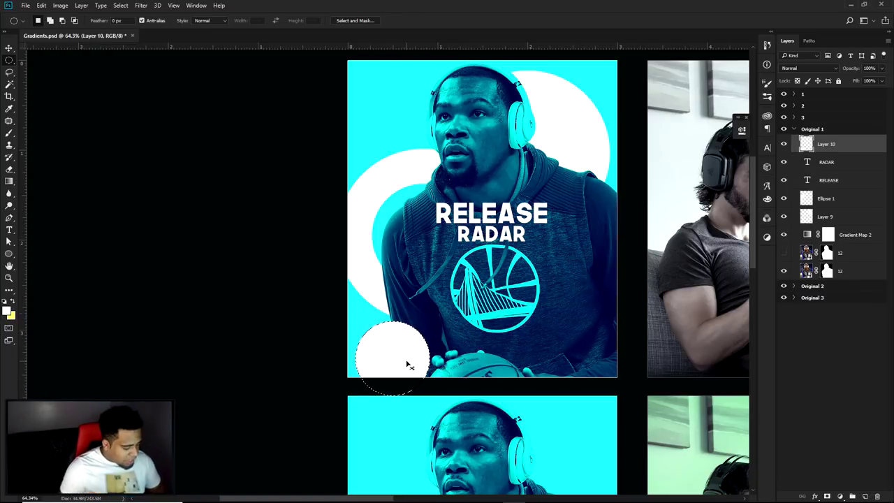
key("ctrl+d")
key("v")
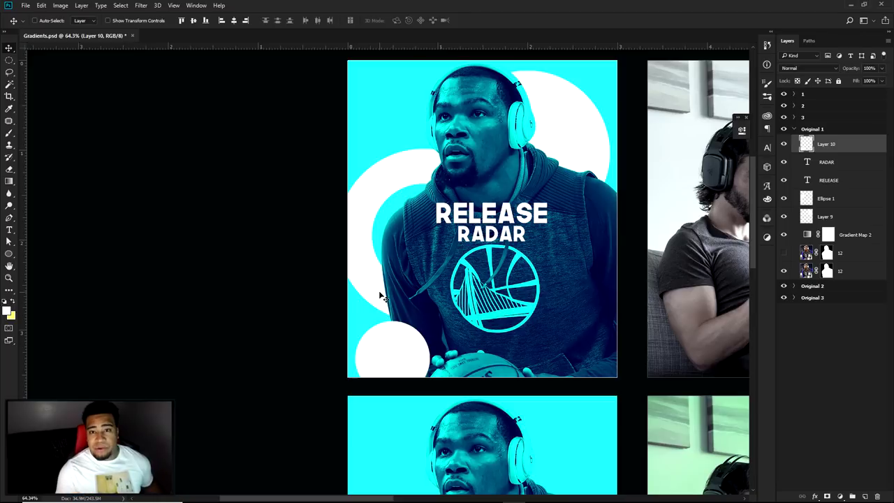
- Examine the original photo of the man with the headset alongside its green RAZER TIAMAT 2.2 version
scroll(445, 262, "down", 3)
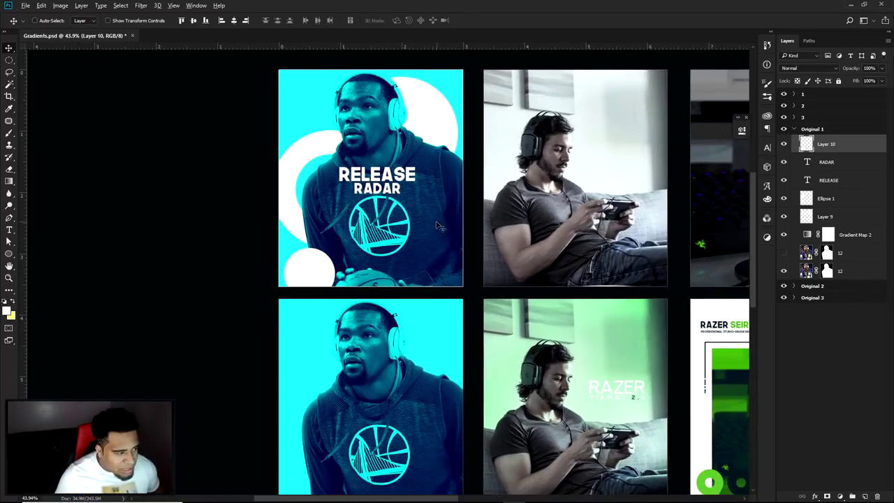
scroll(533, 262, "up", 1)
left_click_drag(552, 262, 461, 239)
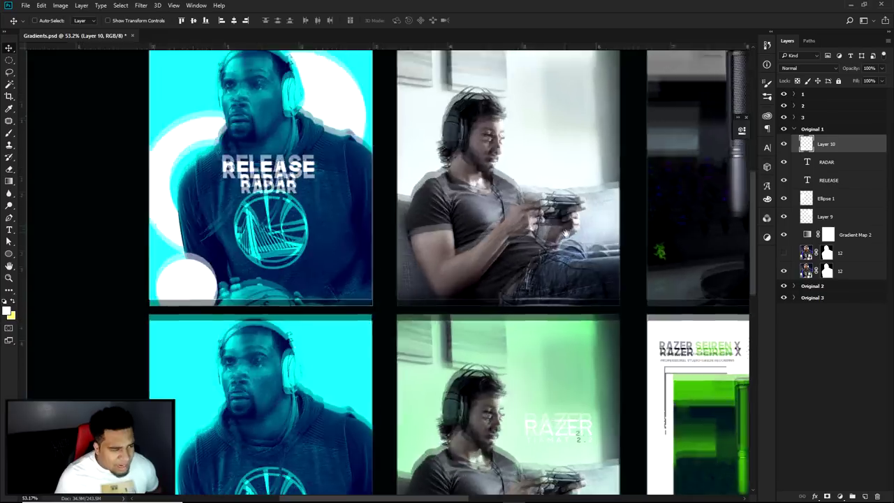
left_click_drag(278, 145, 236, 150)
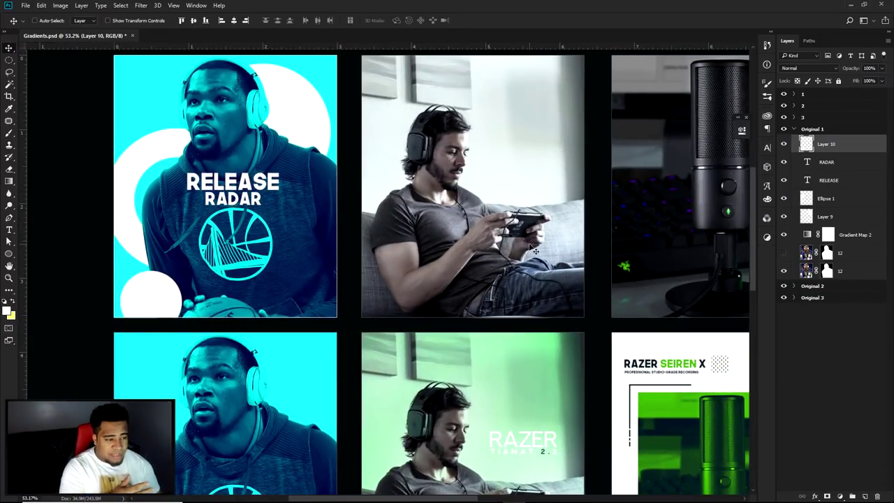
scroll(505, 167, "up", 2)
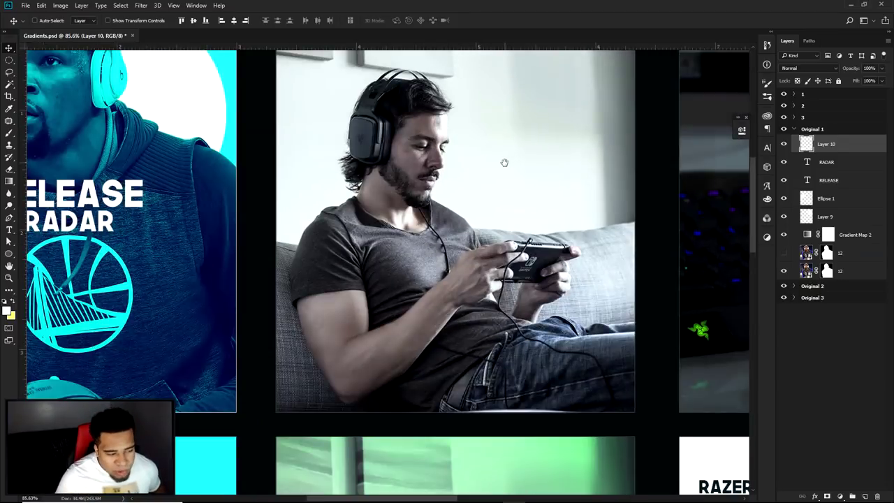
left_click_drag(527, 263, 535, 275)
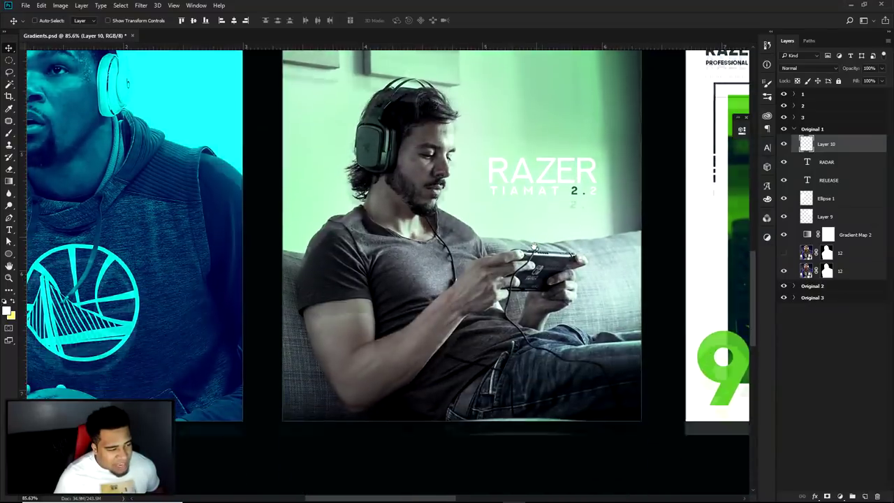
left_click_drag(535, 246, 538, 310)
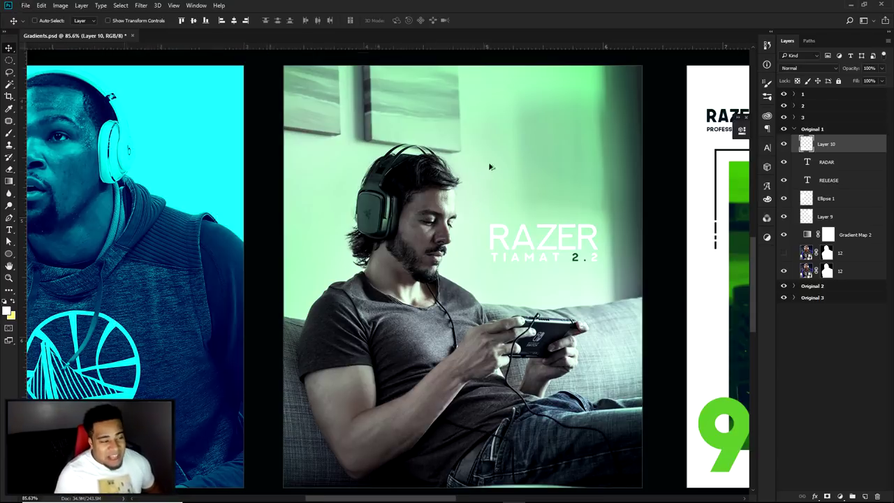
scroll(473, 197, "down", 3)
left_click_drag(495, 145, 496, 295)
scroll(495, 295, "down", 2)
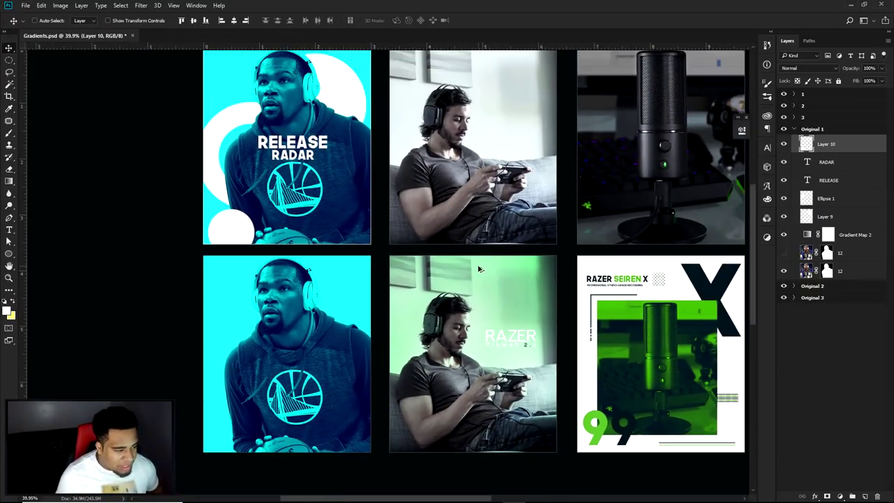
scroll(485, 295, "down", 1)
left_click_drag(522, 264, 496, 267)
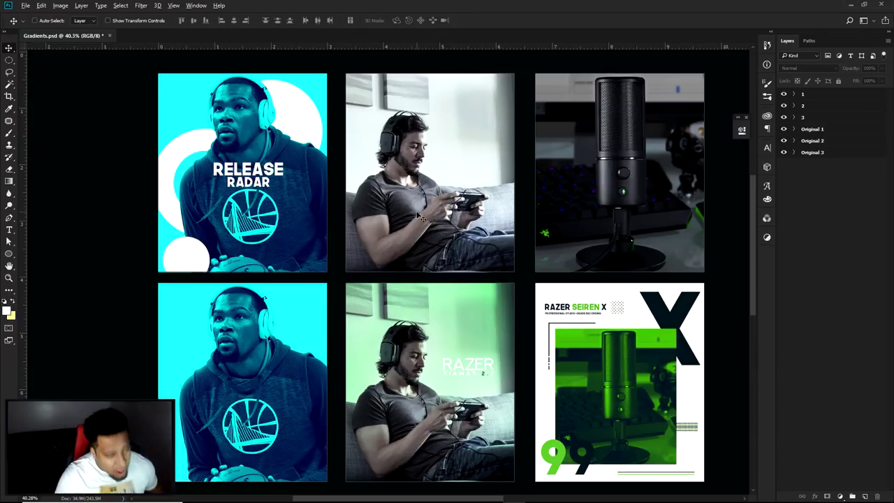
- Add a Gradient Map adjustment layer above the razer-tiamat-6 layer in the Original 2 group
scroll(421, 215, "up", 5)
left_click_drag(488, 255, 488, 342)
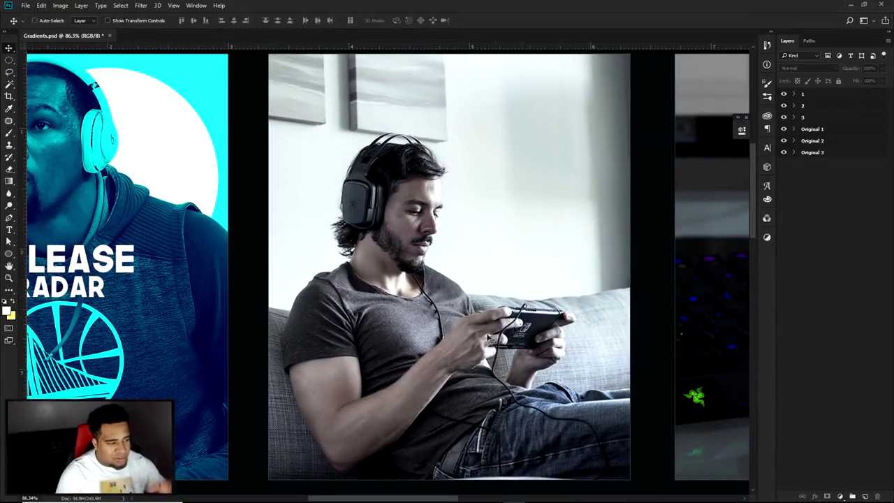
left_click(793, 140)
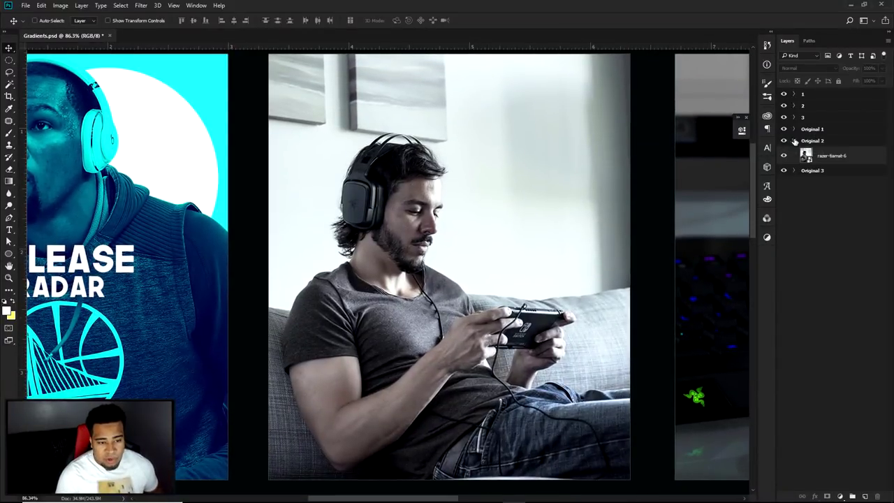
left_click(847, 158)
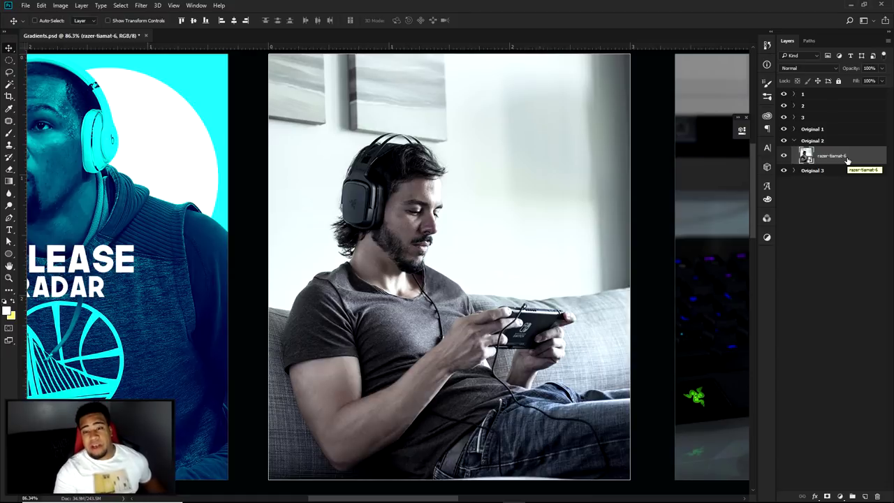
left_click(839, 496)
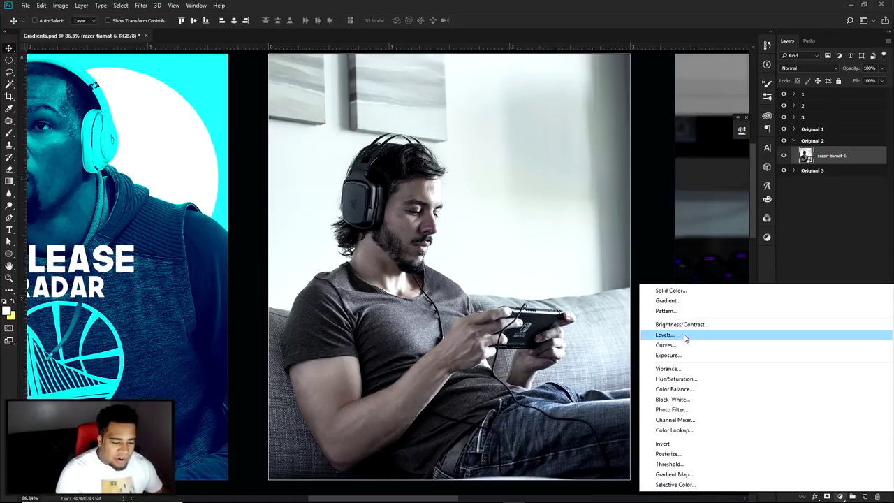
left_click(684, 475)
- Apply the green-to-dark-navy gradient preset to the Gradient Map and reverse it
left_click(646, 161)
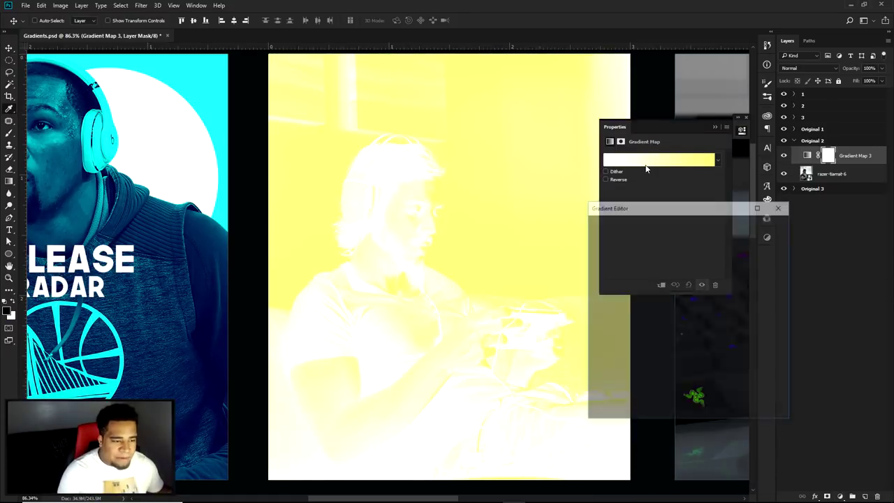
left_click(718, 264)
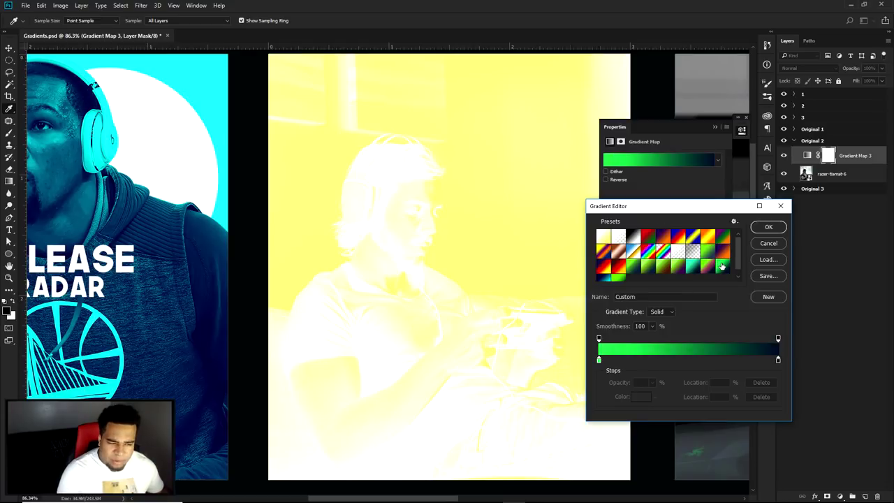
left_click(781, 224)
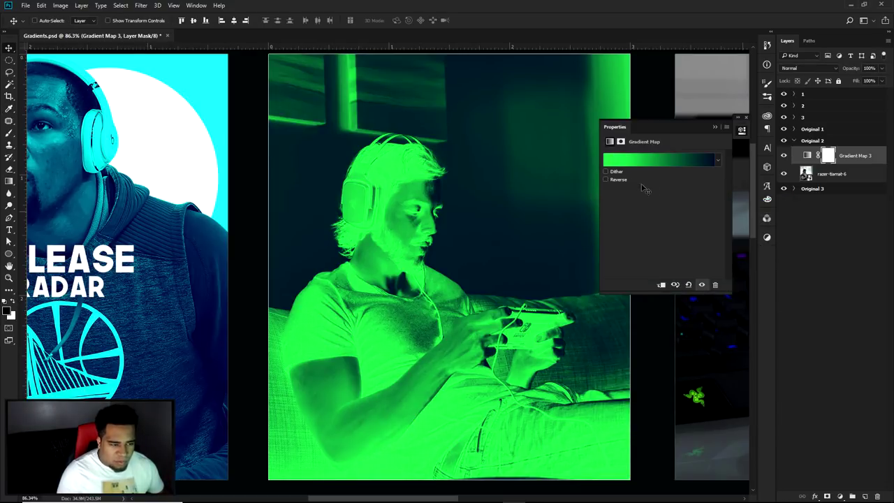
left_click(615, 180)
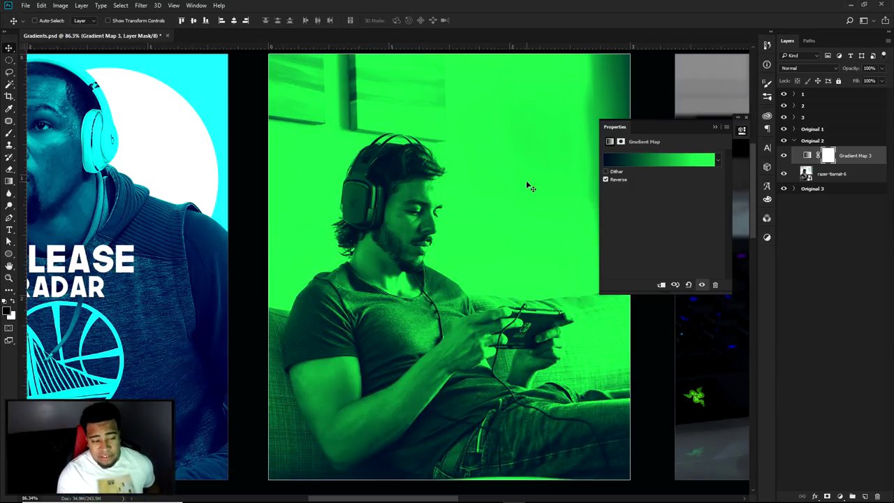
- Inspect the colors of the green and dark navy stops in the Gradient Map's gradient
left_click(643, 161)
left_click(599, 360)
double_click(599, 361)
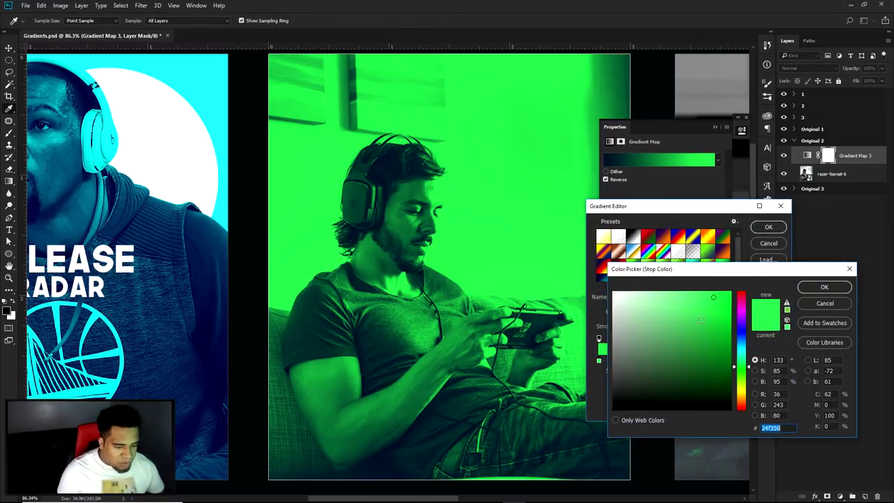
left_click(817, 285)
double_click(778, 359)
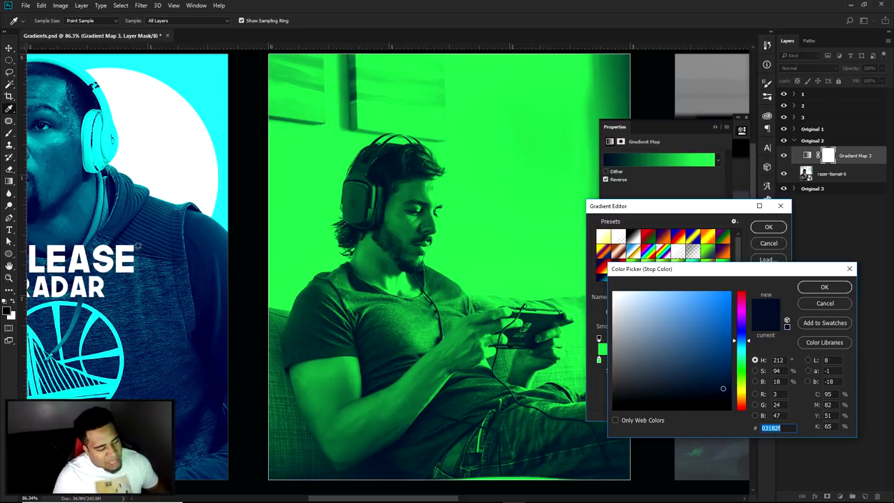
left_click(825, 287)
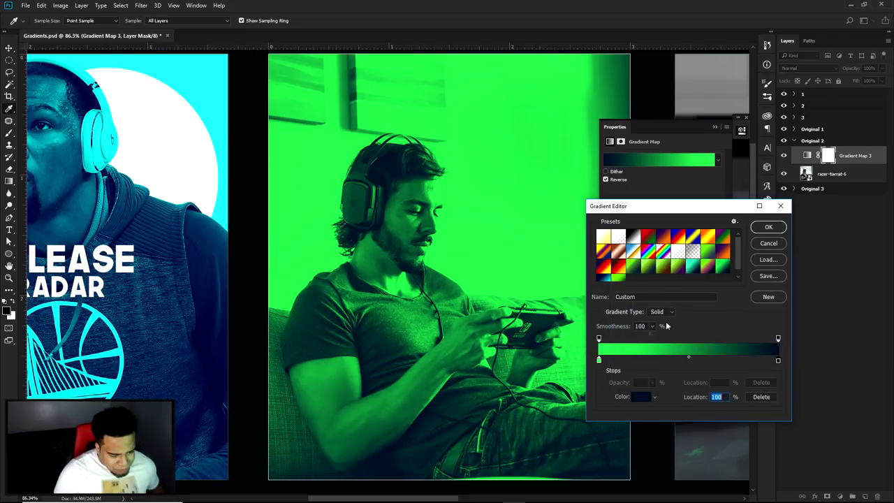
- Try the gradient's color midpoint at 67%, 43%, 70% and 39%, and close the gradient editor without applying
left_click_drag(689, 360, 703, 359)
left_click(705, 360)
left_click_drag(707, 360, 720, 356)
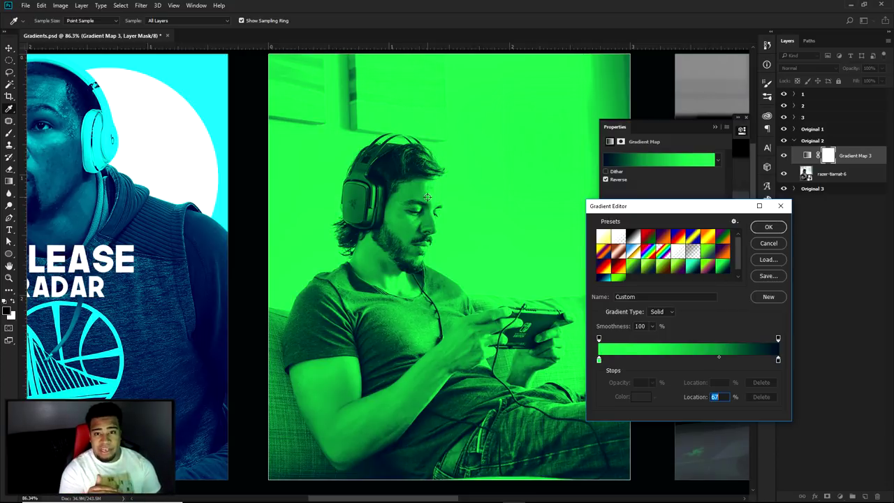
left_click_drag(615, 209, 566, 213)
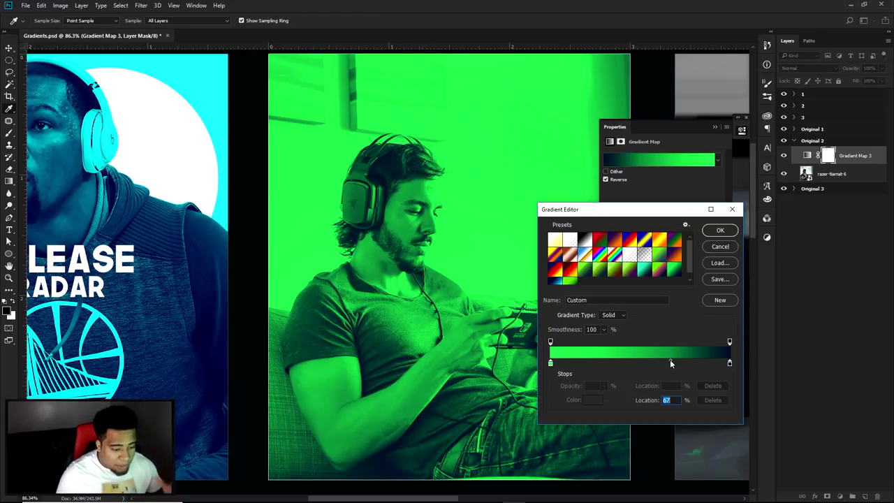
left_click_drag(670, 360, 629, 363)
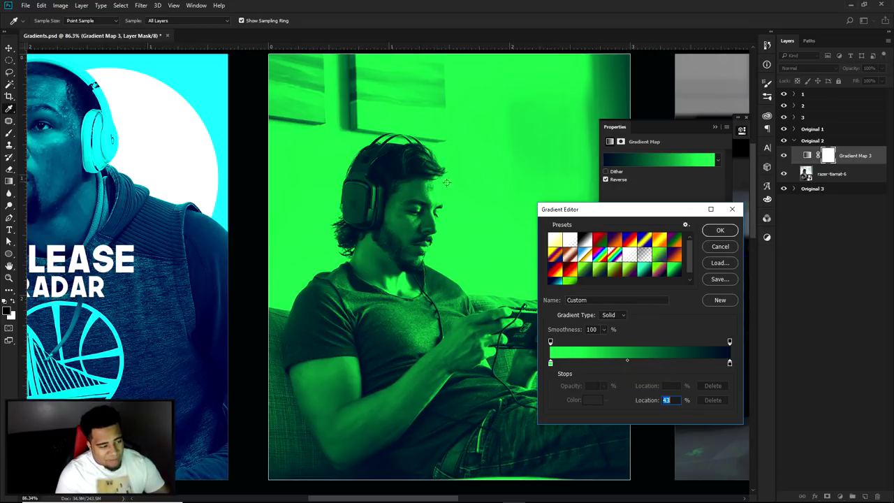
left_click_drag(627, 362, 676, 361)
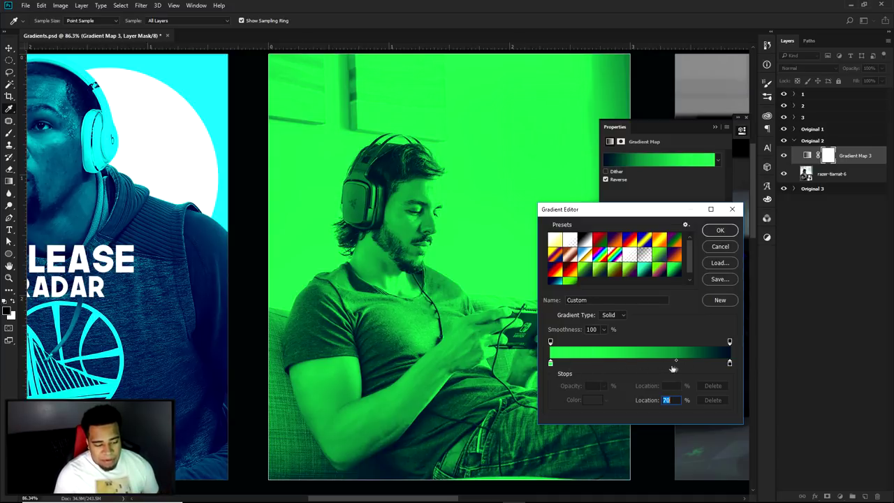
left_click_drag(675, 359, 617, 359)
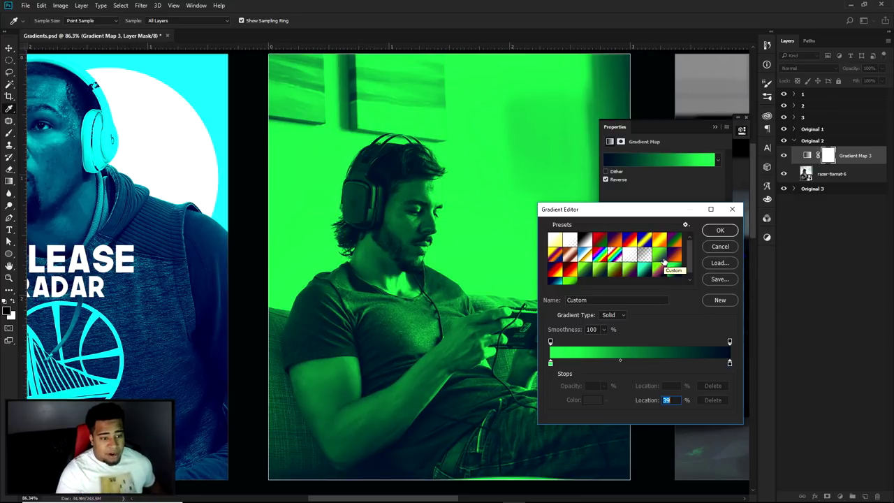
left_click(731, 209)
left_click(741, 132)
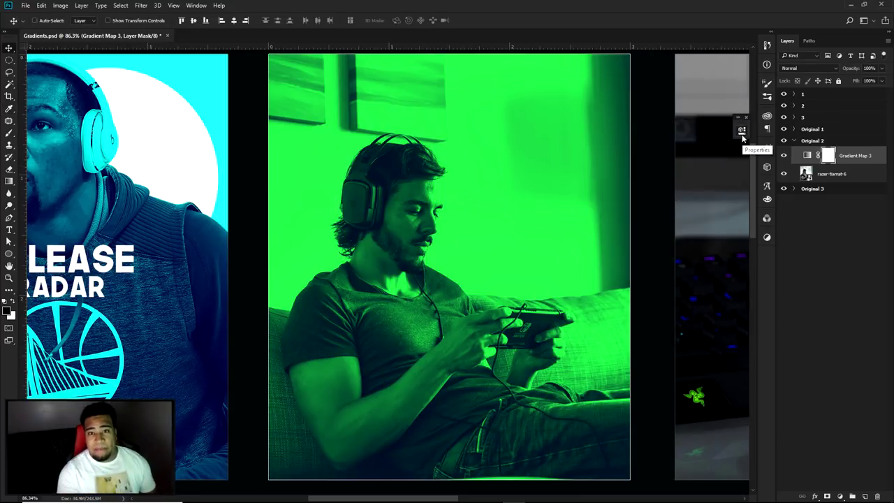
- Try Gradient Map 3 in blend modes including Dissolve, Color Dodge, Lighten, Lighter Color and Soft Light
scroll(595, 214, "down", 3)
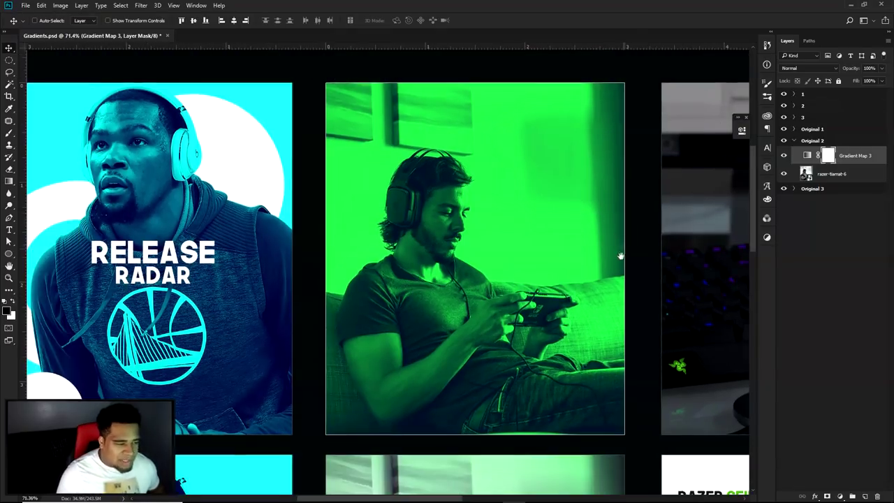
scroll(554, 280, "up", 2)
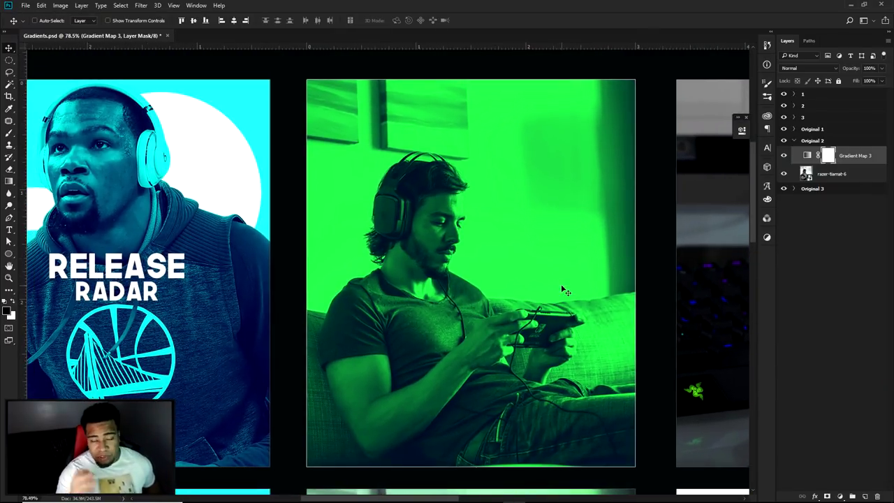
left_click(825, 69)
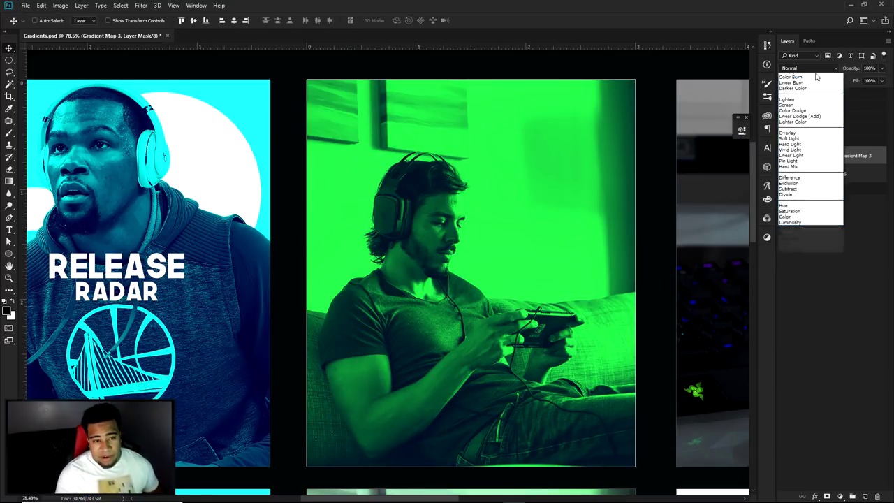
left_click(800, 75)
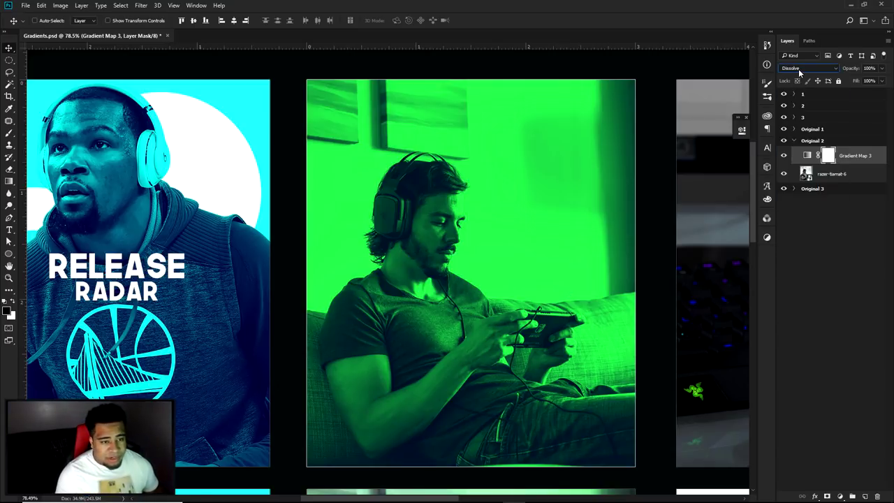
scroll(800, 70, "down", 8)
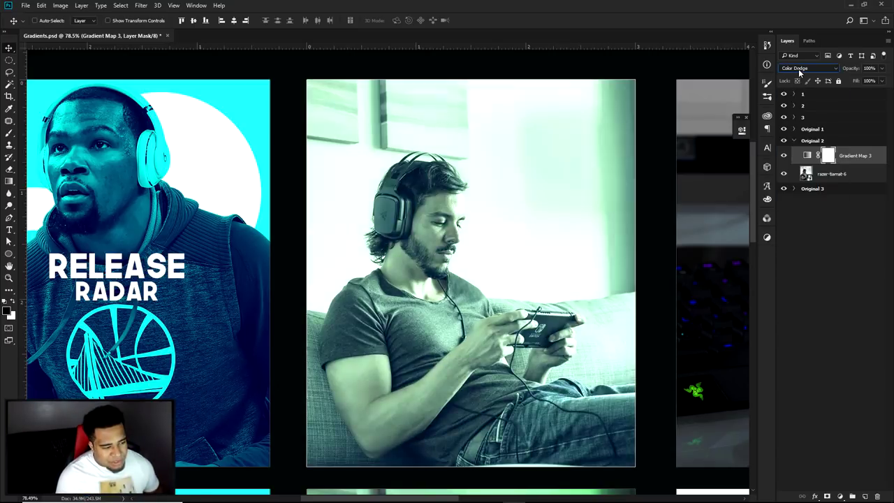
scroll(799, 71, "up", 3)
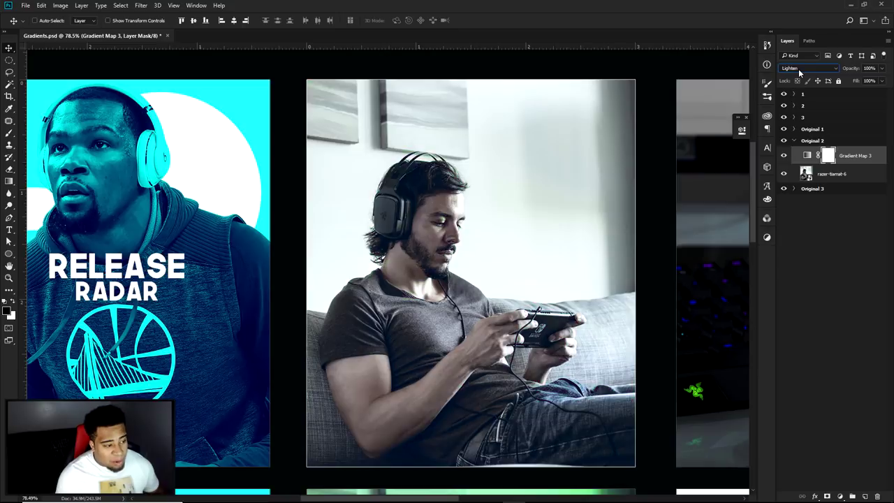
scroll(801, 72, "down", 4)
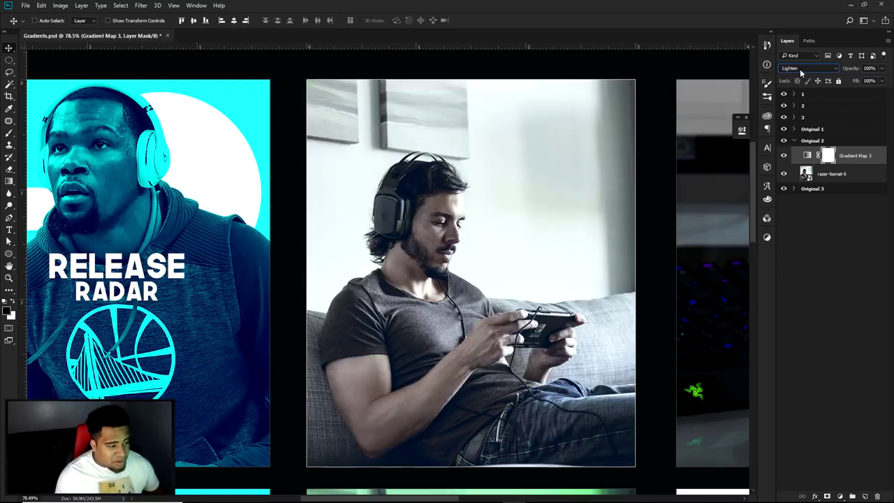
scroll(801, 72, "down", 4)
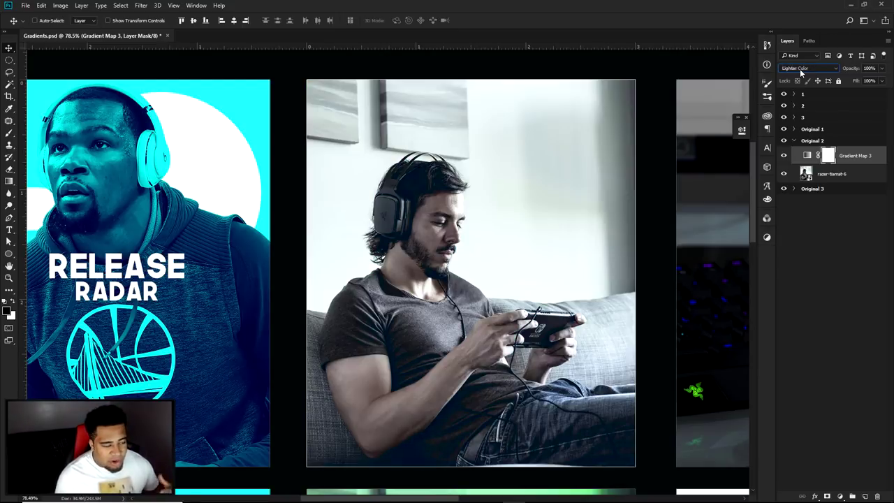
scroll(801, 72, "up", 1)
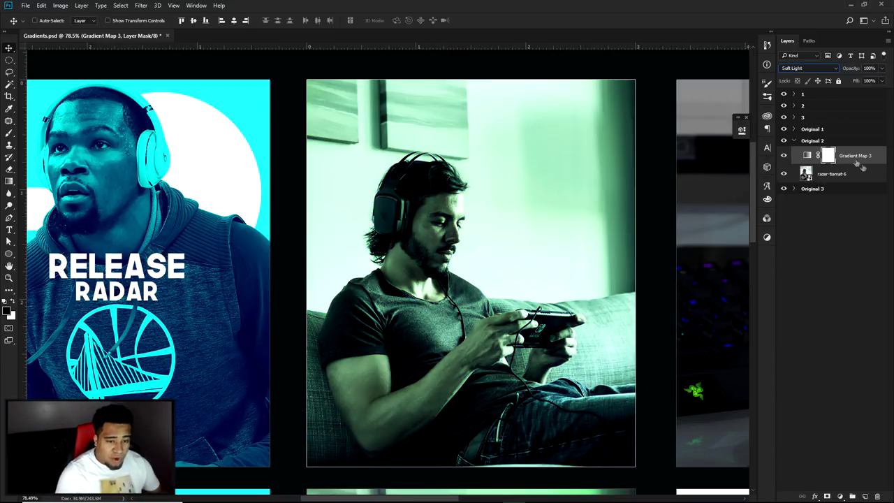
- Preview further blend modes on Gradient Map 3, including Hard Light, Linear Light and Divide
left_click(809, 68)
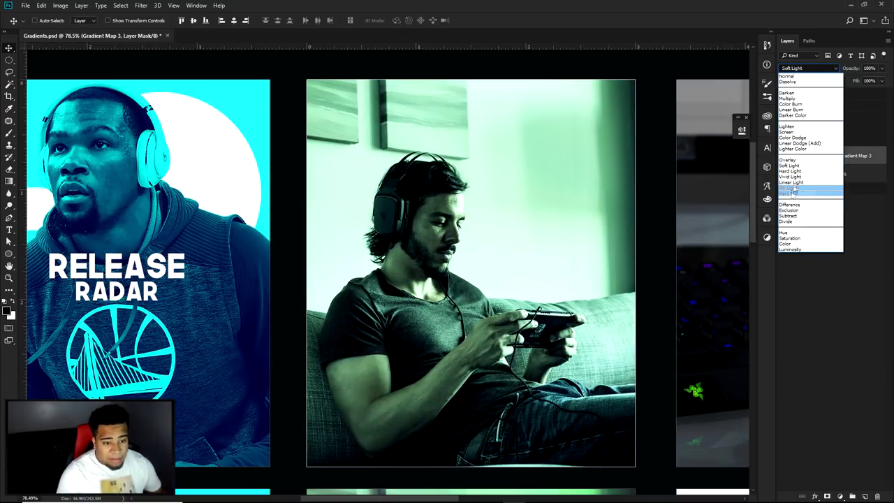
left_click(792, 177)
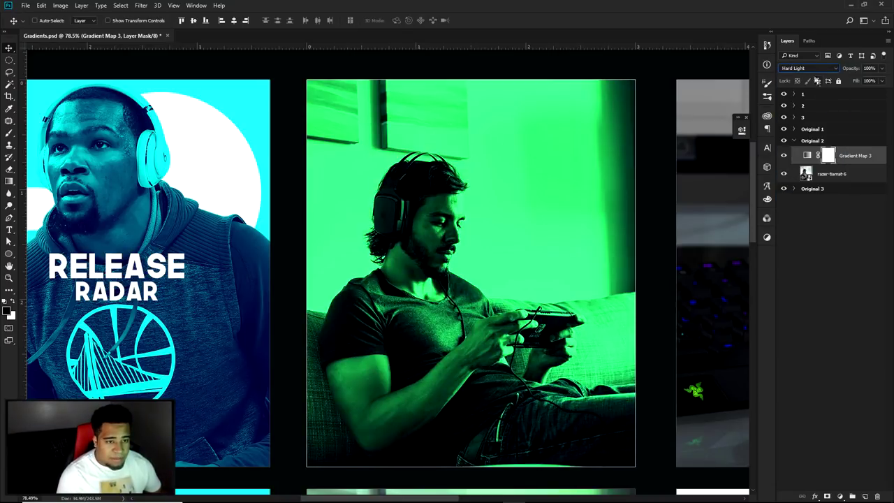
key("Down")
key("Up")
key("Up")
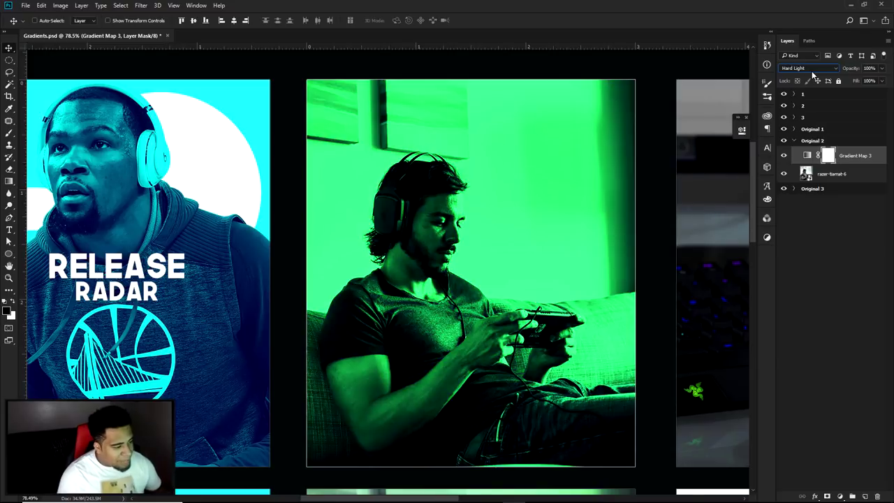
key("Down")
key("Down")
key("Down")
key("Down")
key("Down")
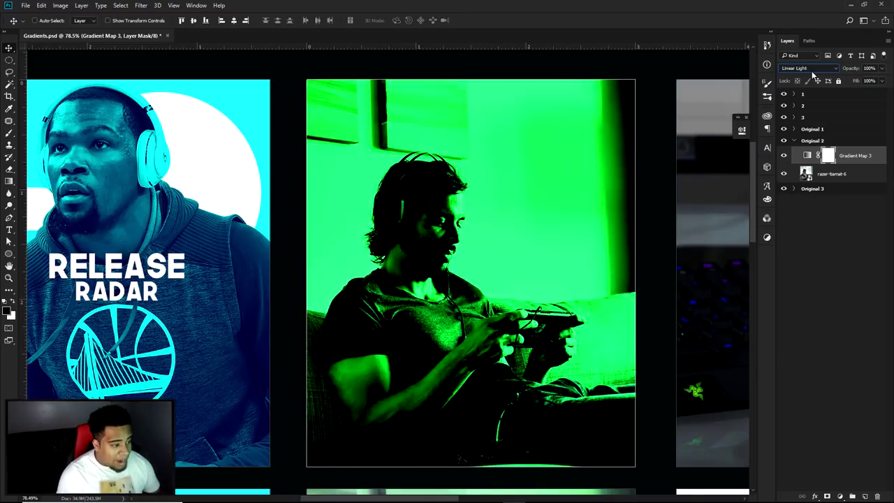
key("Down")
key("Down")
key("Down")
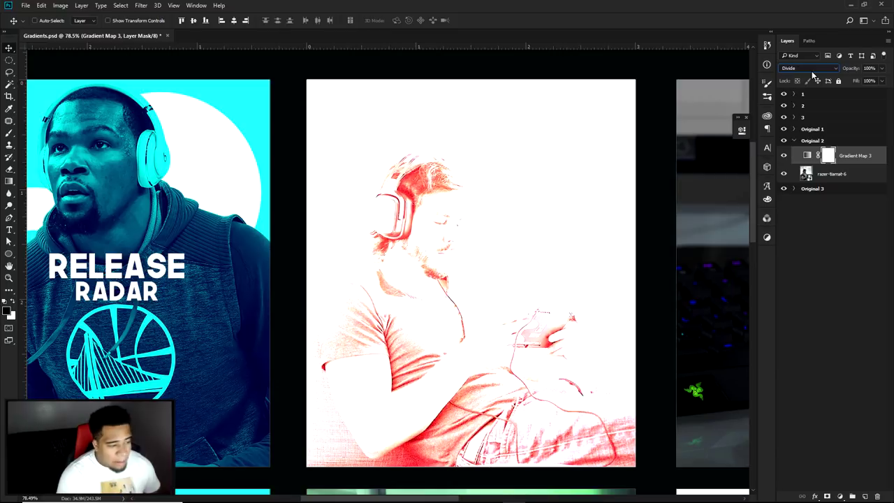
- Set Gradient Map 3's blend mode to Multiply and its opacity to 50%
left_click(810, 68)
left_click(795, 100)
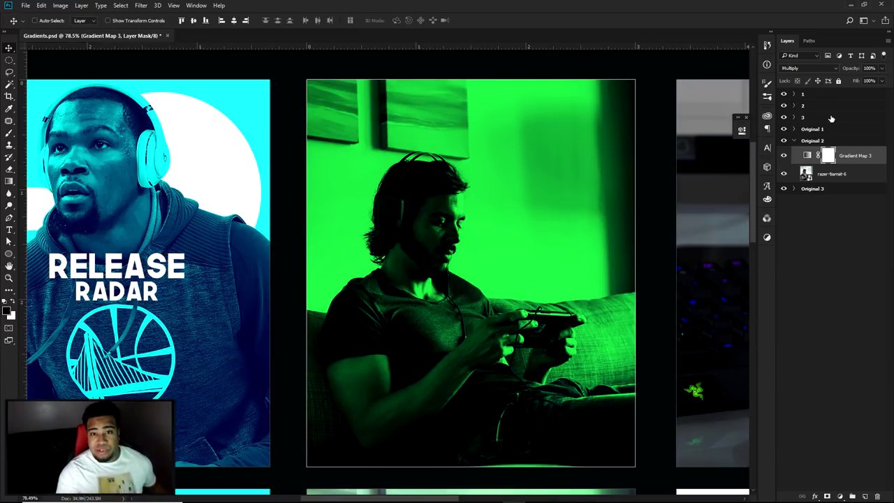
left_click(874, 68)
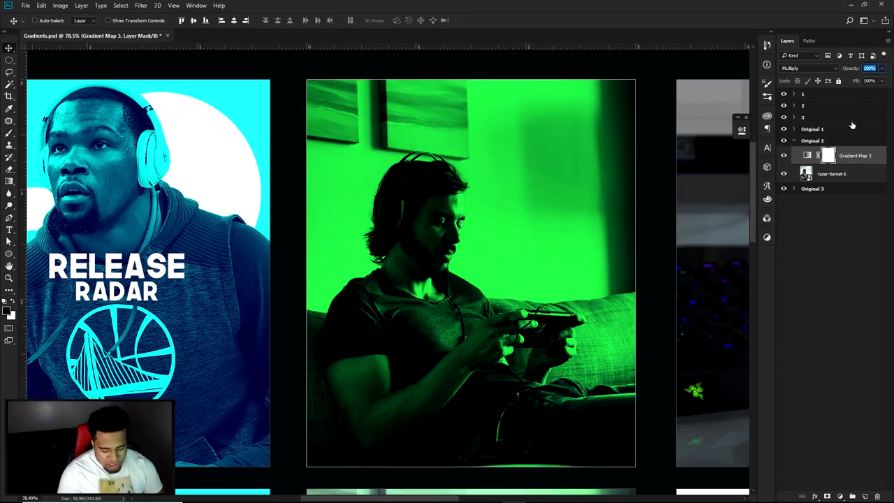
type("50")
key("Return")
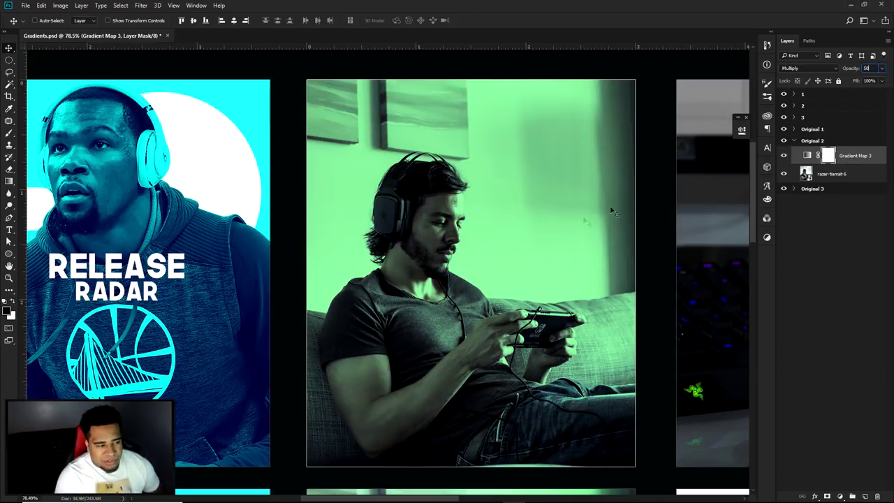
- Compare the green-toned headset photo with the finished RAZER TIAMAT 2.2 version beneath it
scroll(671, 231, "down", 3)
scroll(676, 197, "down", 2)
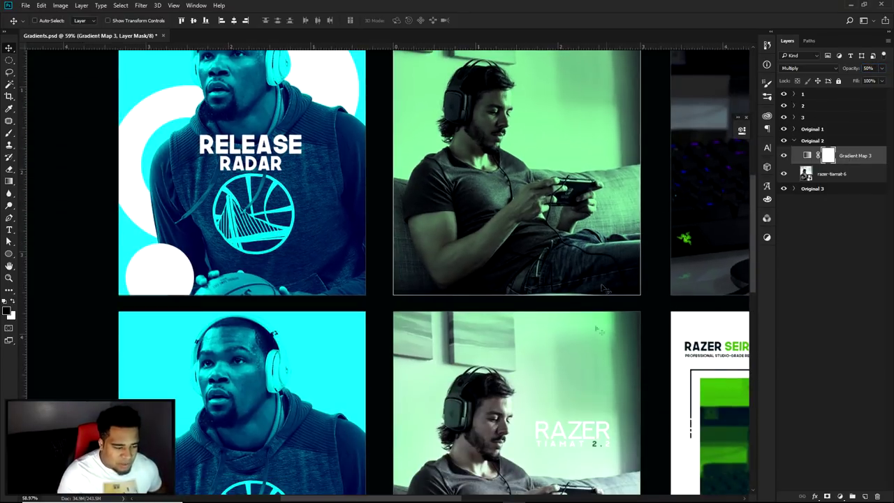
scroll(570, 337, "down", 2)
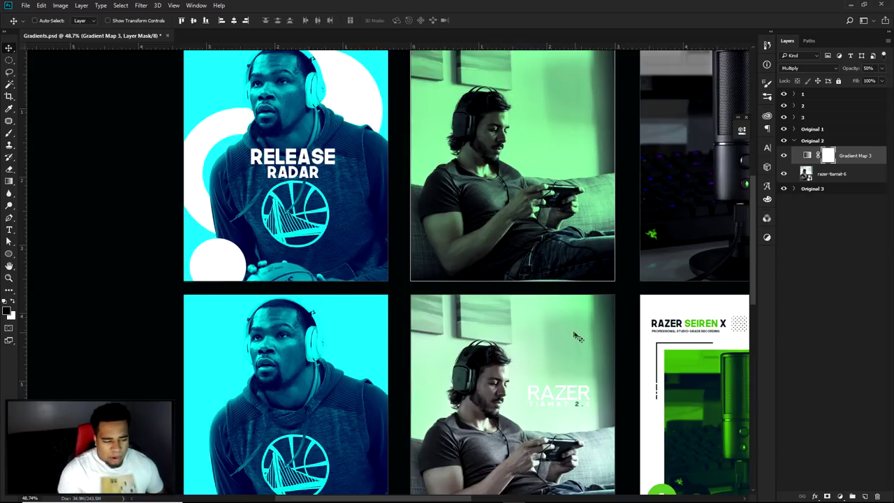
scroll(572, 325, "down", 1)
scroll(571, 325, "up", 1)
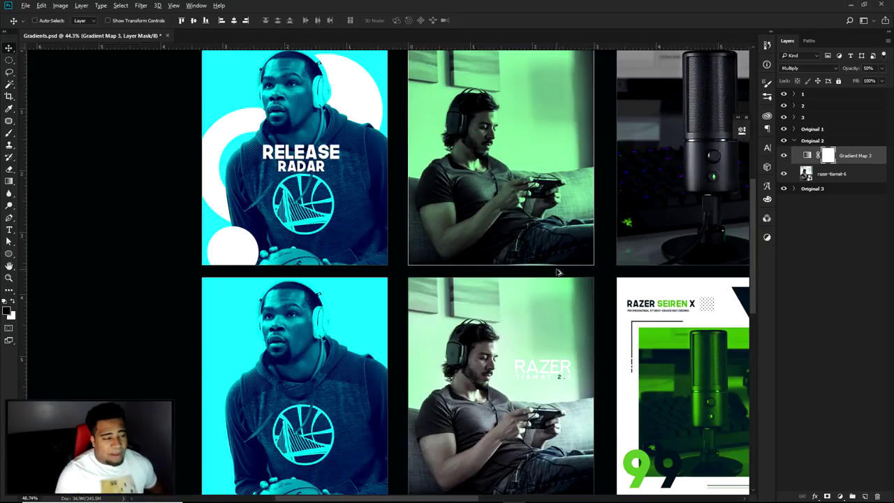
scroll(559, 272, "up", 2)
scroll(467, 238, "up", 2)
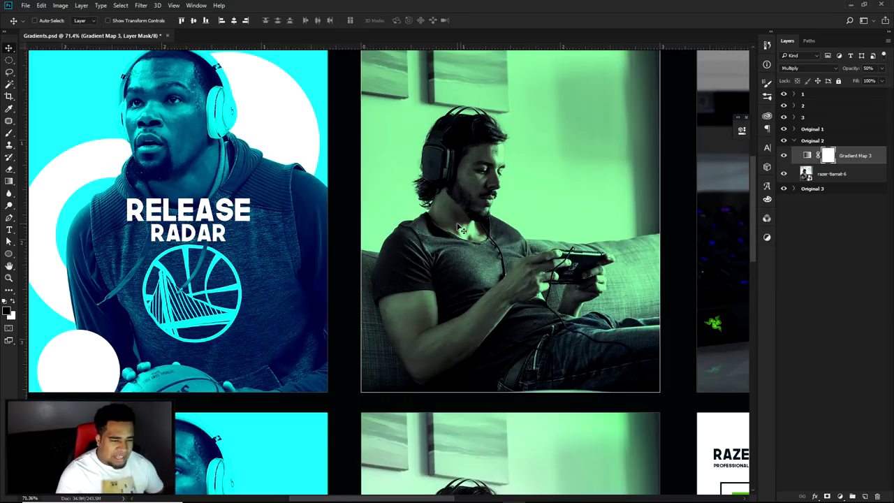
- Reopen Gradient Map 3's gradient for editing and inspect the color of its green stop
double_click(803, 158)
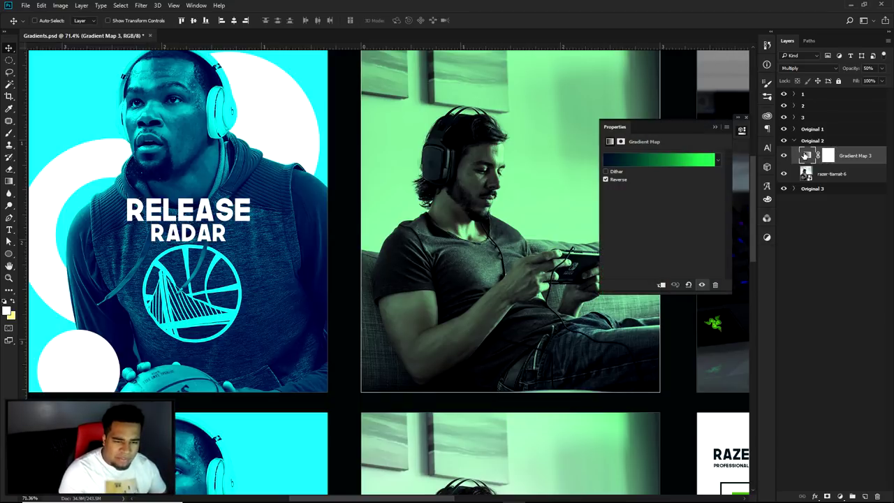
left_click(740, 131)
double_click(805, 156)
left_click(659, 159)
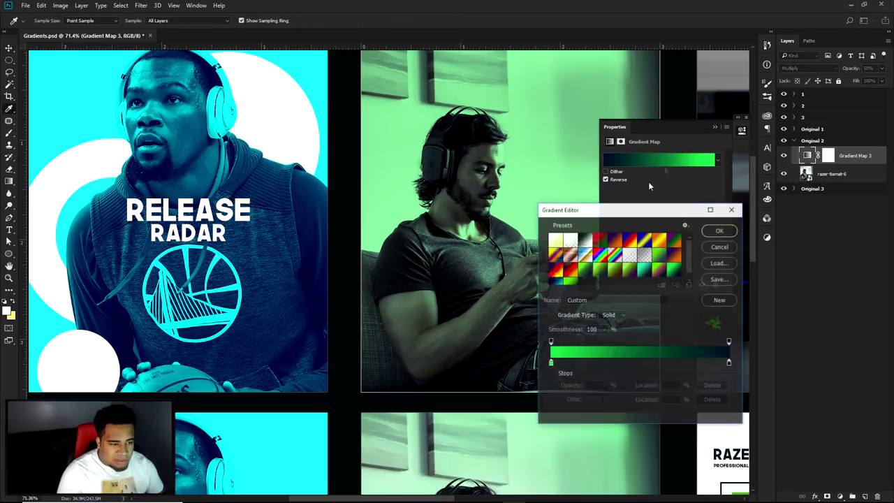
left_click(551, 364)
double_click(551, 364)
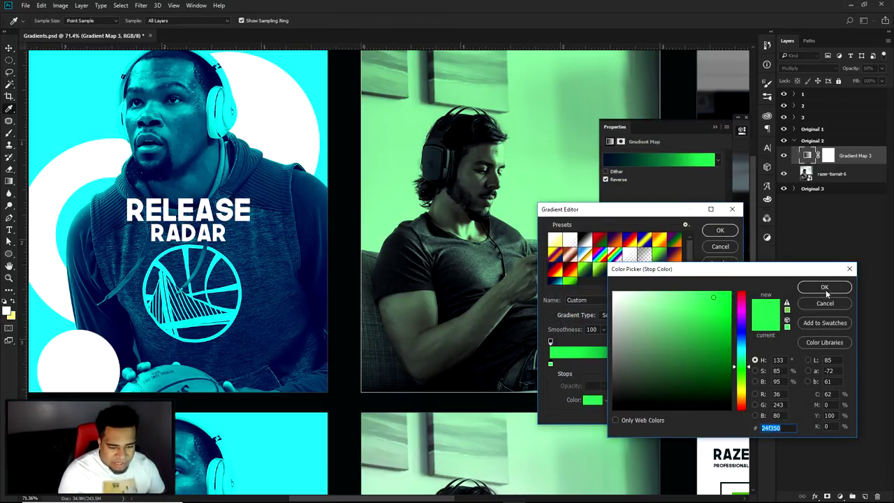
left_click(819, 288)
- Try black (000000) as the color of the gradient's dark navy end stop, and discard the gradient edits
left_click(730, 364)
double_click(730, 364)
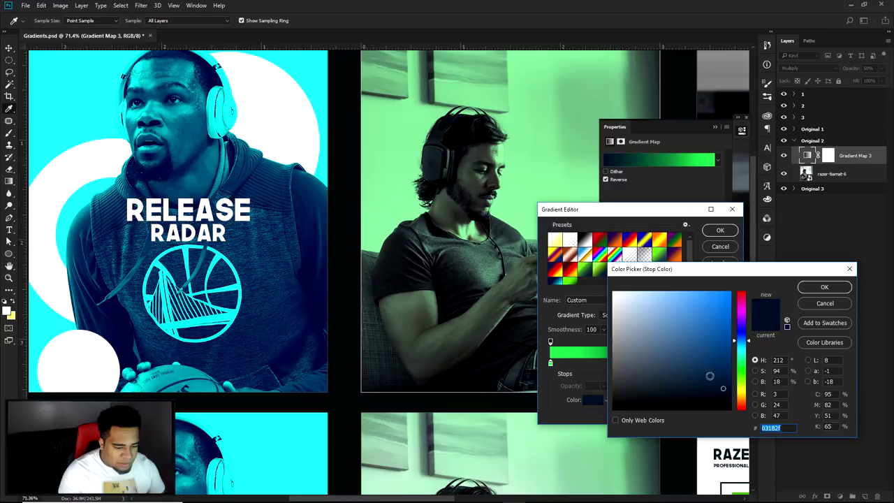
left_click(730, 409)
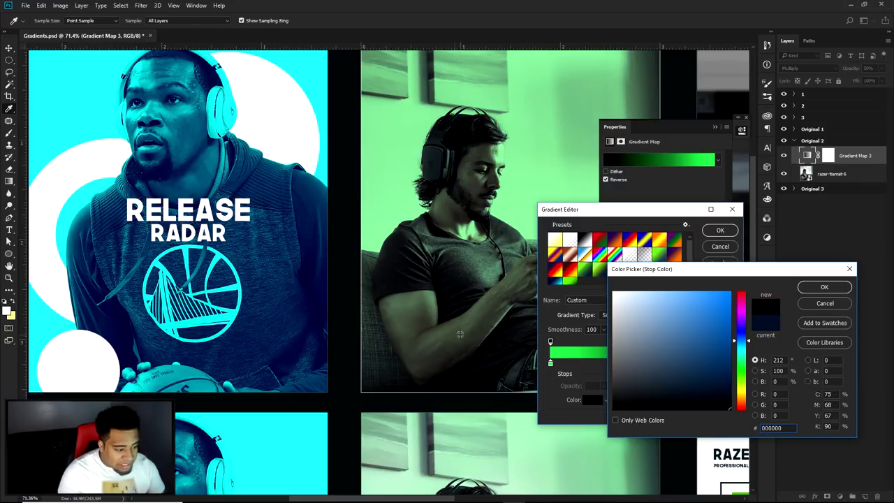
left_click(823, 304)
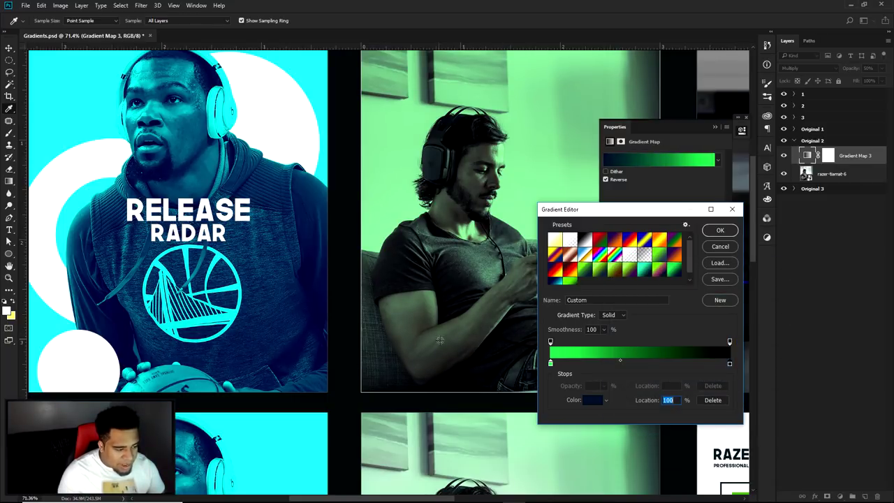
double_click(730, 364)
type("000000")
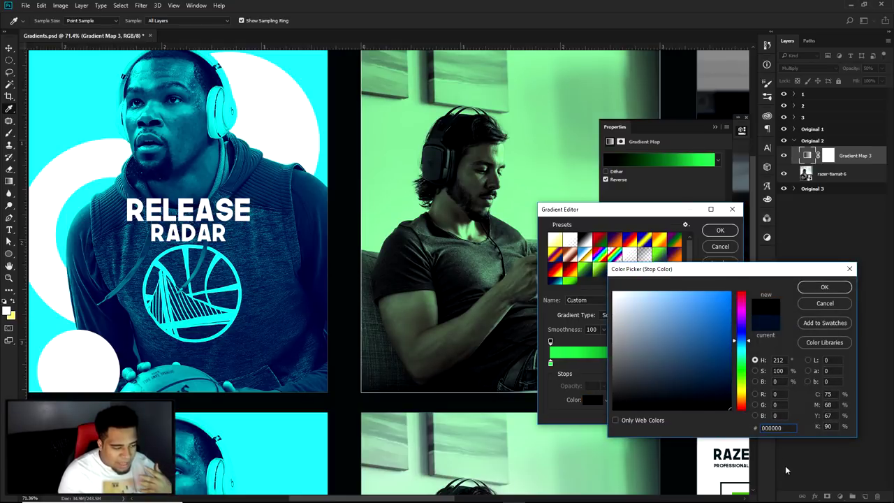
left_click(825, 307)
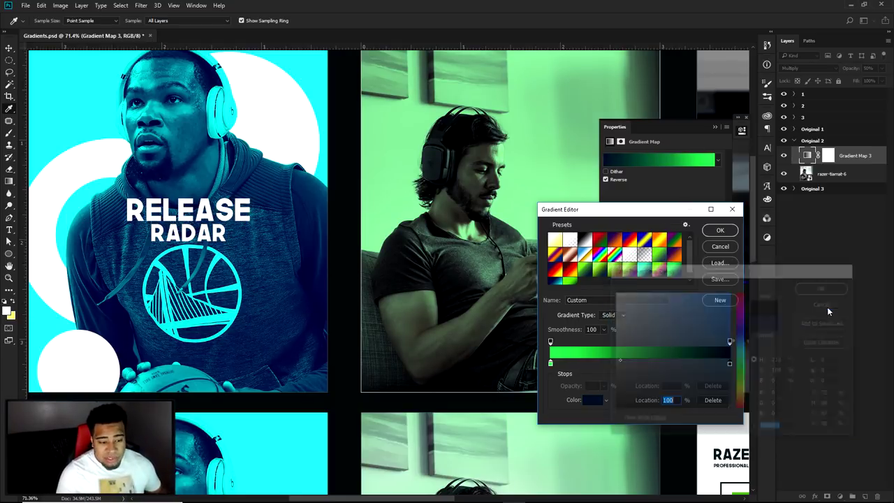
left_click(726, 249)
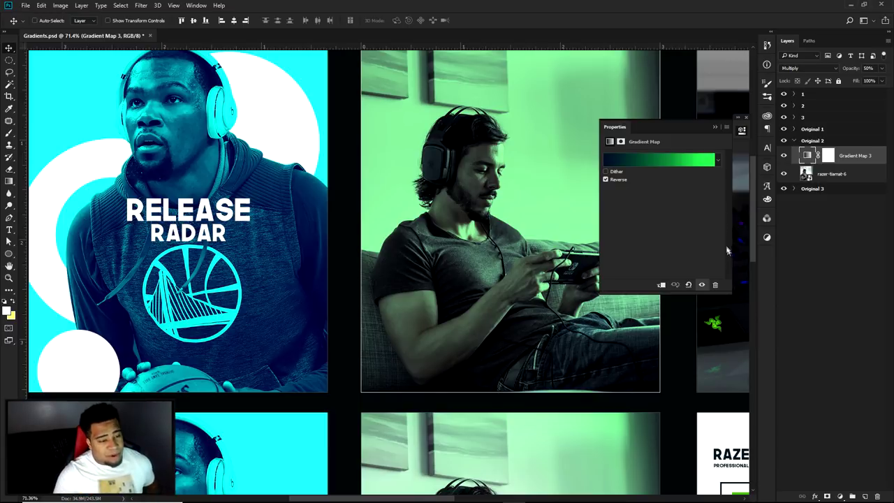
- Close the gradient map's properties, select Gradient Map 3's layer mask, and undo an extra mask added to it
left_click(742, 131)
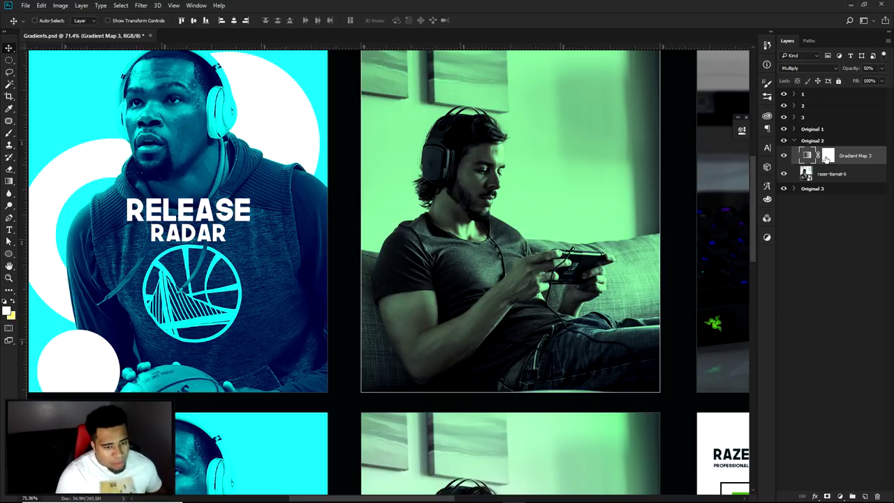
left_click(827, 156)
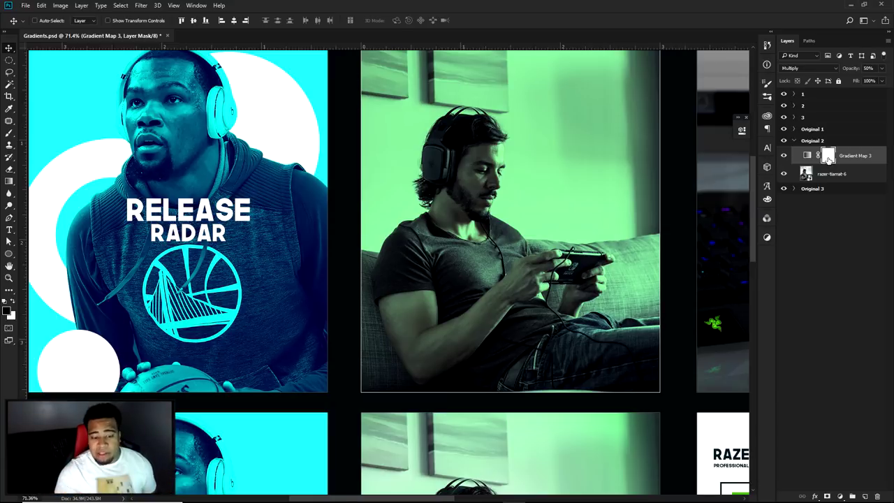
left_click(829, 495)
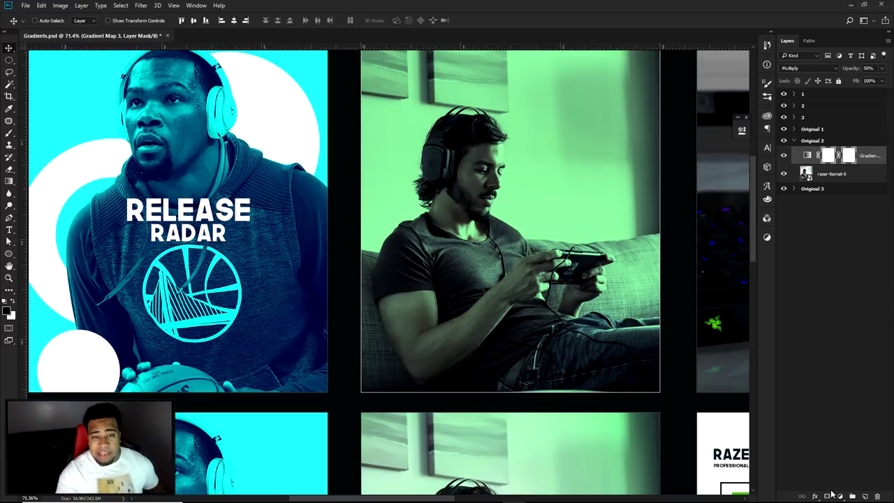
key("ctrl+z")
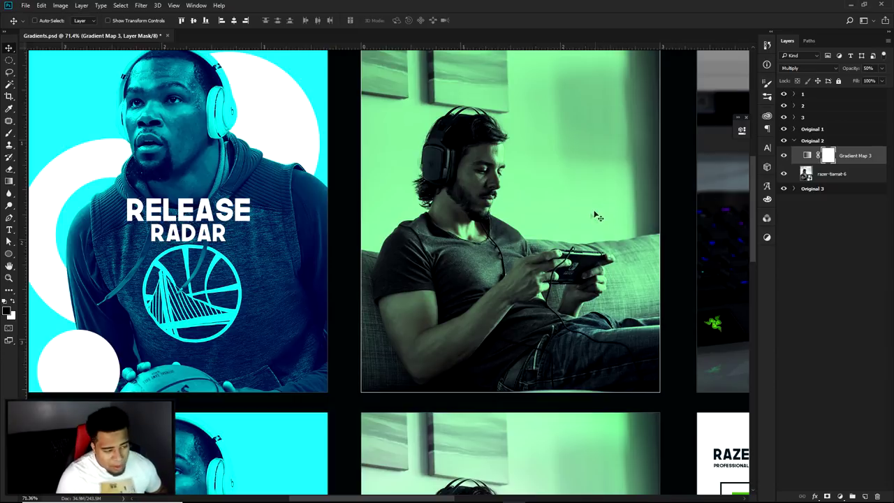
- Set up a soft Brush with 0% hardness for painting on Gradient Map 3's mask
key("b")
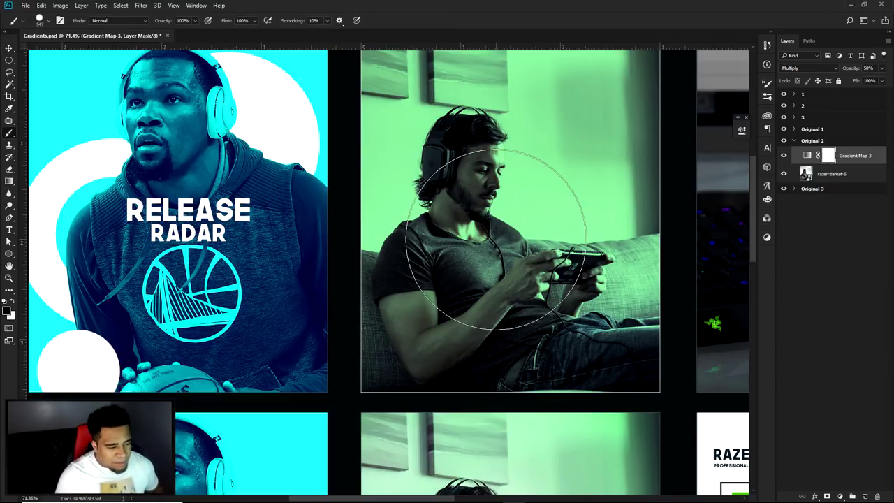
right_click(528, 203)
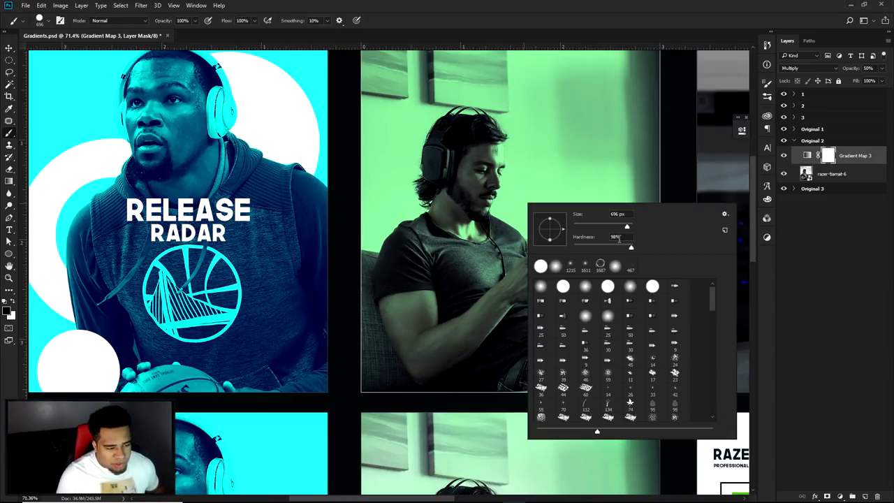
left_click_drag(618, 247, 546, 248)
key("Return")
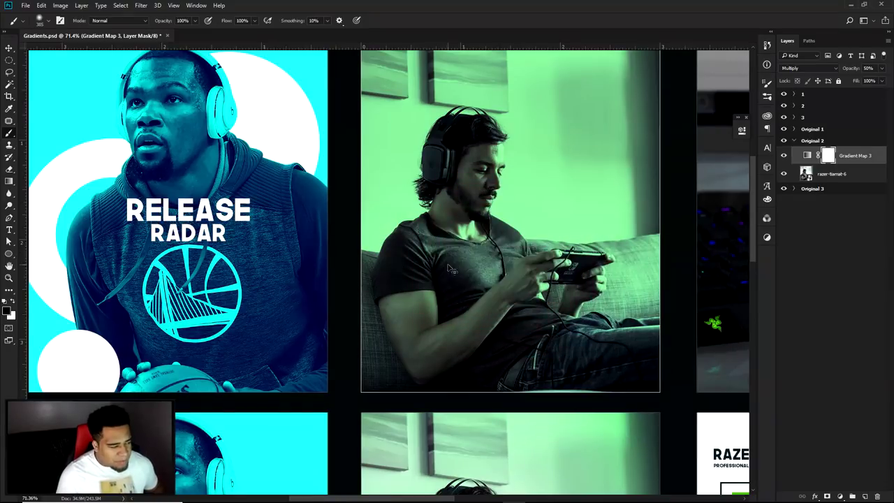
- Try removing the green tint from the man with black on the mask, and paint it back with white
mouse_move(438, 163)
left_mouse_down()
mouse_move(482, 209)
mouse_move(489, 328)
mouse_move(462, 167)
mouse_move(580, 380)
mouse_move(580, 349)
left_mouse_up()
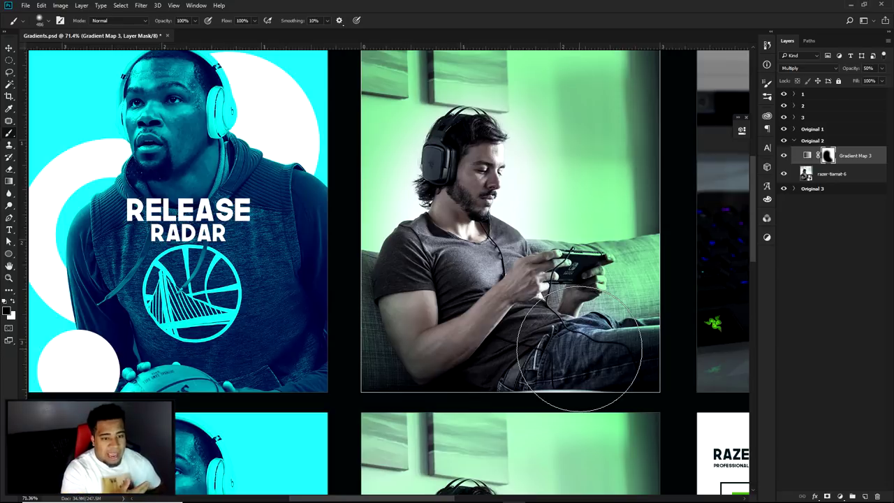
left_click_drag(580, 350, 584, 342)
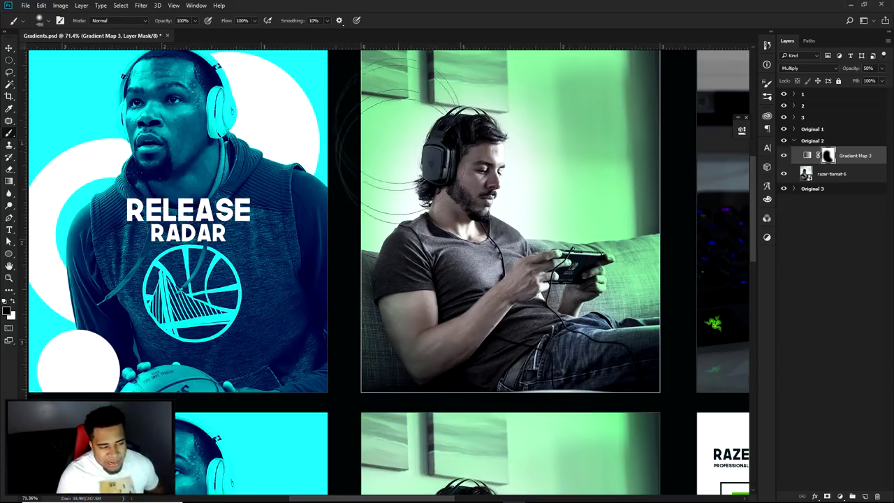
left_click(13, 303)
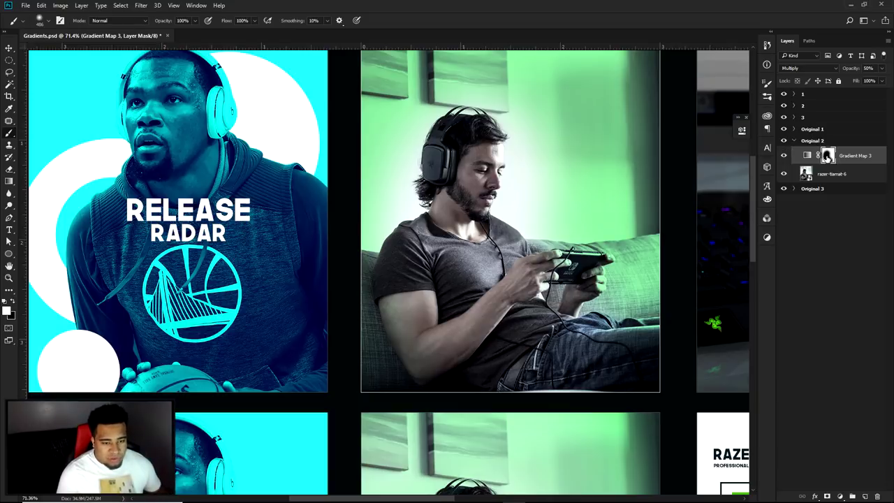
left_click(806, 155)
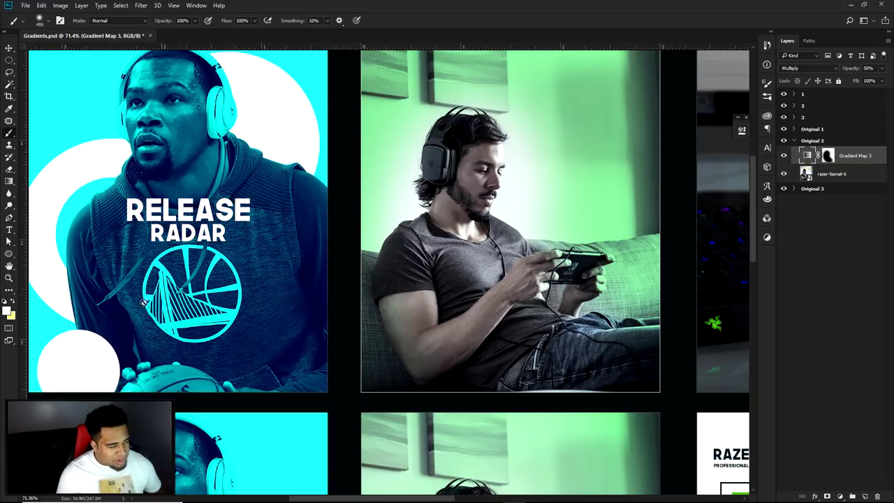
left_click(826, 156)
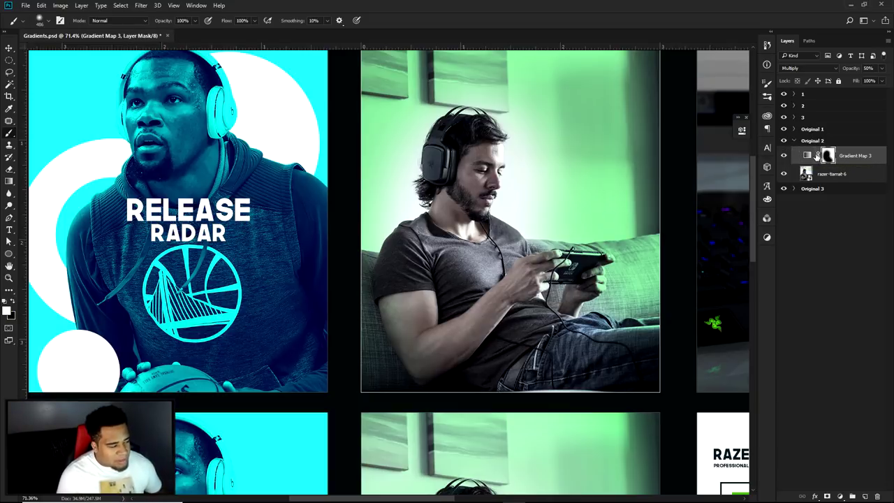
mouse_move(545, 224)
left_mouse_down()
mouse_move(533, 156)
mouse_move(575, 170)
mouse_move(600, 335)
left_mouse_up()
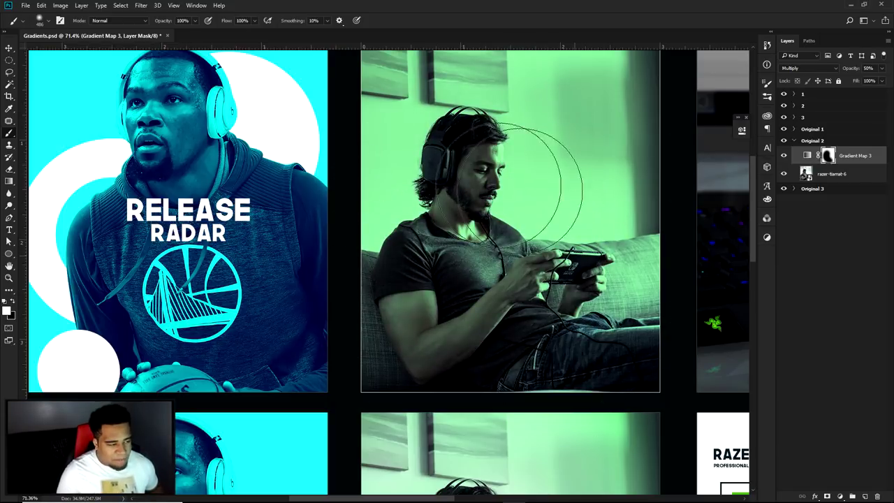
left_click_drag(471, 166, 464, 199)
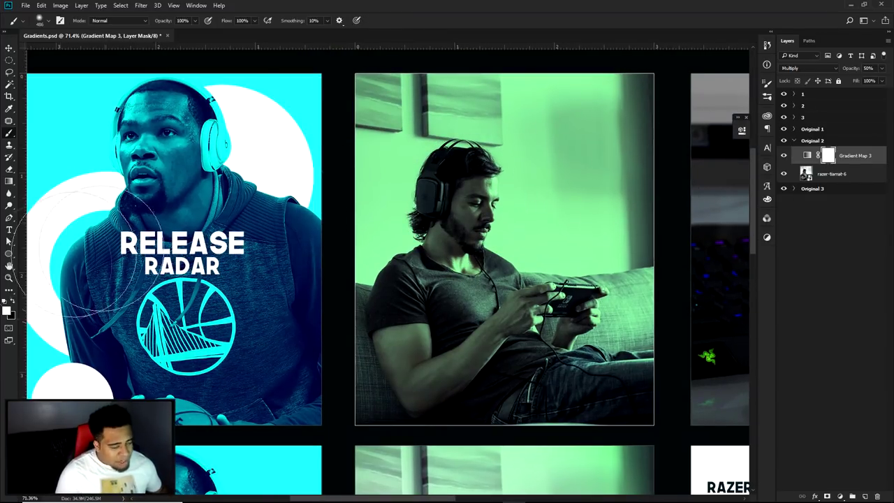
- Paint black at 20% brush opacity on Gradient Map 3's mask over the man's arm and hand to reduce the tint
left_click(12, 300)
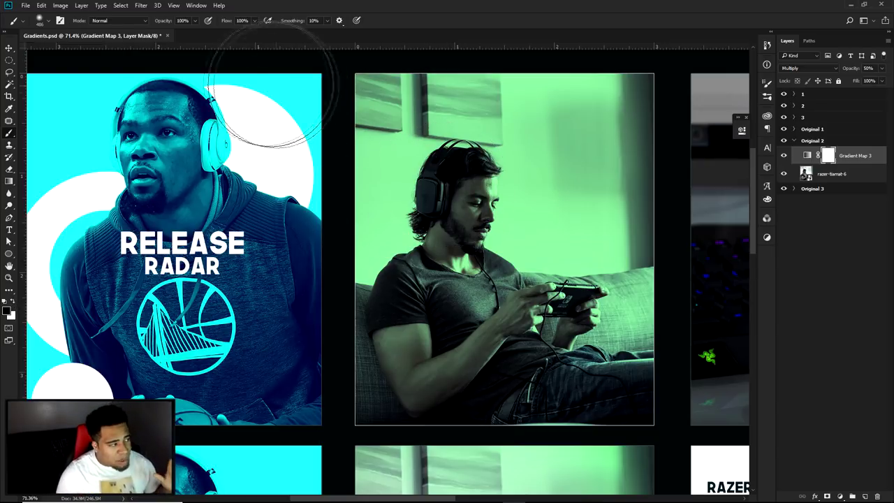
left_click(183, 20)
type("20")
key("Return")
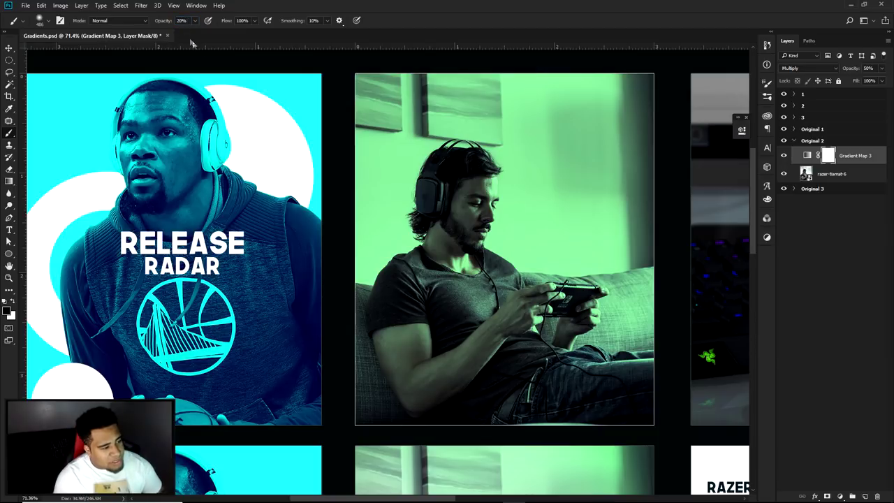
scroll(475, 314, "up", 3)
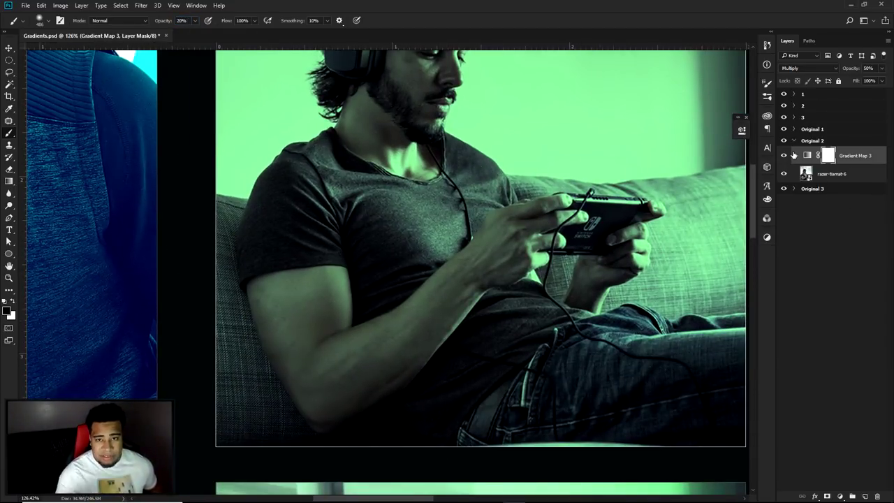
left_click_drag(517, 270, 461, 294)
mouse_move(300, 284)
left_mouse_down()
mouse_move(328, 284)
mouse_move(272, 284)
left_mouse_up()
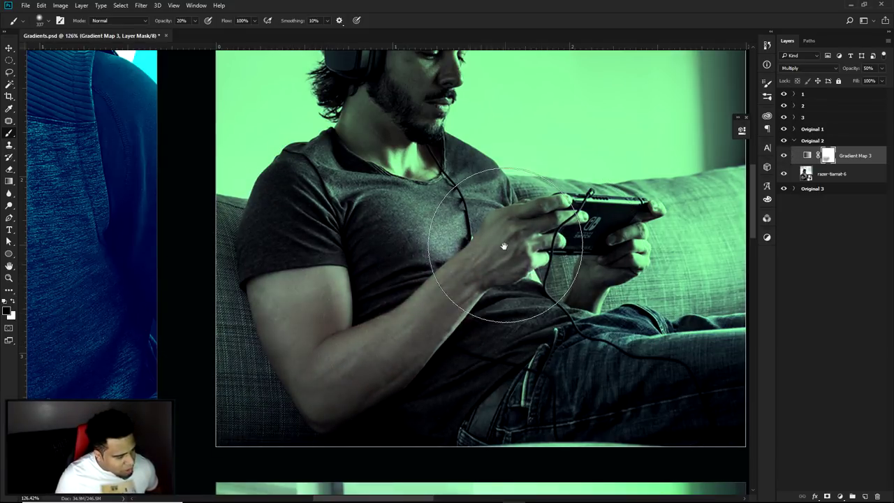
- Reduce the green tint over the man's face, neck and chest on the mask using a smaller brush
left_click_drag(504, 242, 507, 347)
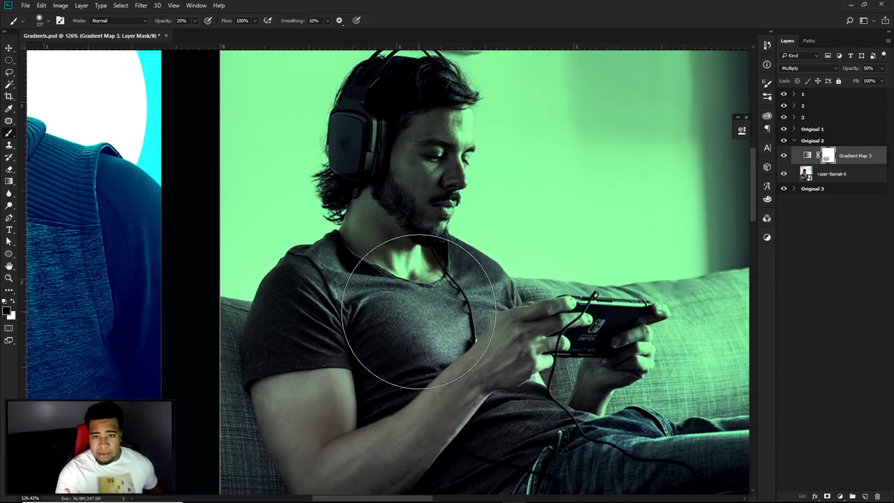
key("bracketleft")
key("bracketleft")
key("bracketleft")
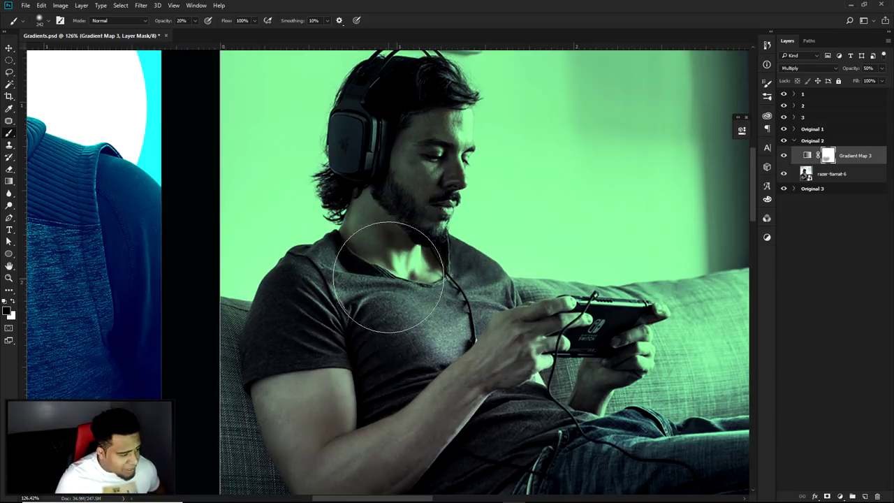
mouse_move(420, 199)
left_mouse_down()
mouse_move(410, 219)
mouse_move(449, 149)
mouse_move(412, 276)
mouse_move(419, 218)
mouse_move(349, 307)
mouse_move(419, 231)
mouse_move(485, 357)
left_mouse_up()
- Lightly mask the green tint over the man's lower shirt and jeans with the black 20% brush
scroll(486, 357, "down", 2)
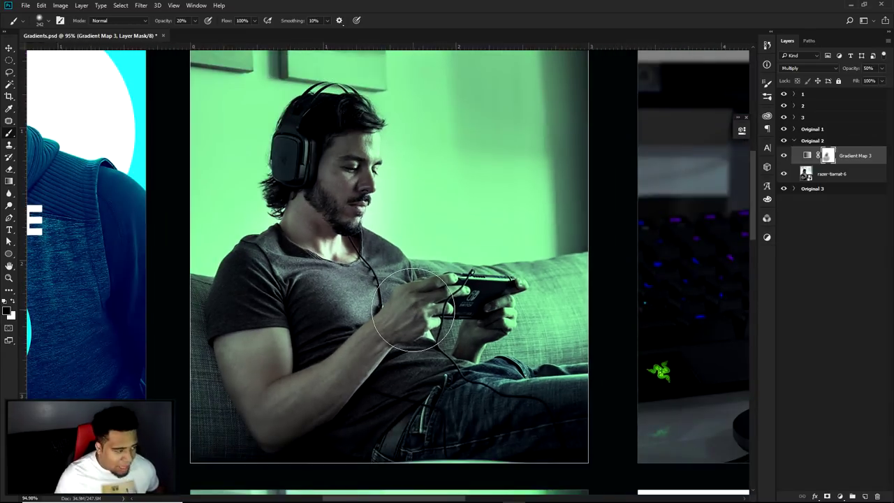
left_click(13, 301)
left_click(14, 302)
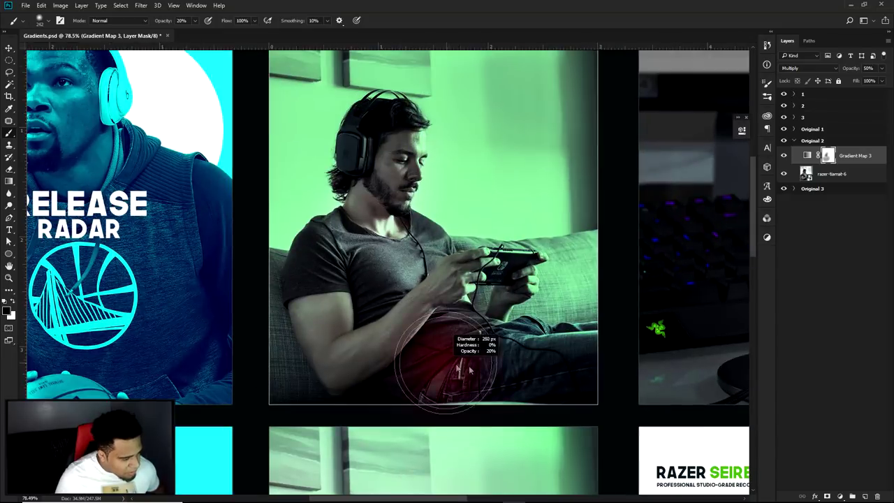
mouse_move(385, 336)
left_mouse_down()
mouse_move(419, 343)
mouse_move(439, 367)
mouse_move(473, 364)
left_mouse_up()
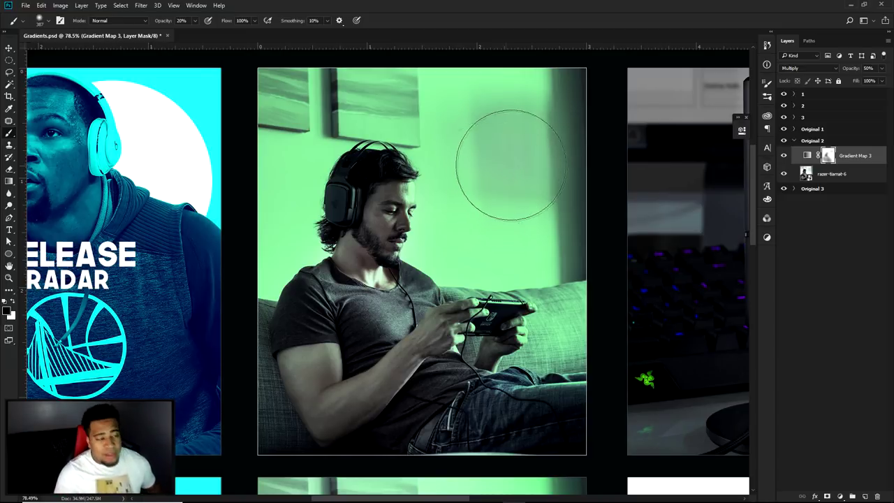
- Fade the green tint on the wall around the man's head with large, soft black strokes on the mask
scroll(505, 166, "up", 3)
left_click_drag(448, 358, 435, 358)
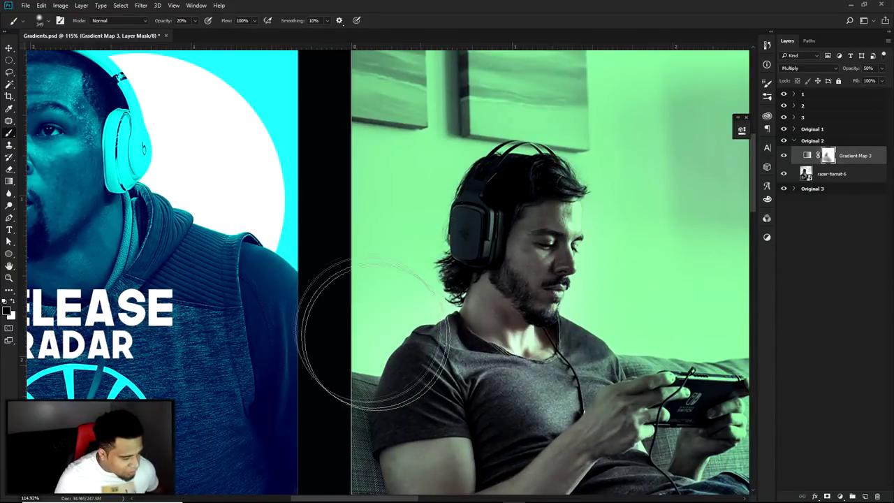
scroll(393, 299, "right", 5)
left_click_drag(359, 269, 411, 244)
scroll(411, 244, "down", 3)
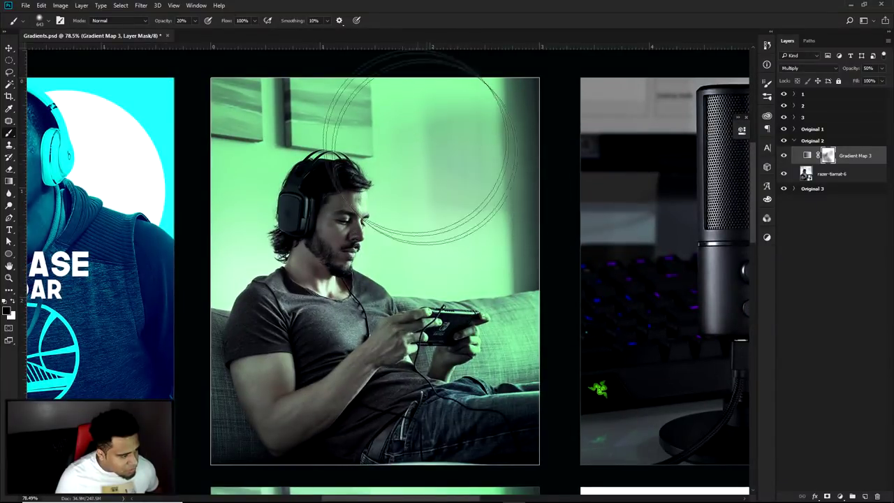
mouse_move(396, 161)
left_mouse_down()
mouse_move(381, 158)
mouse_move(419, 196)
left_mouse_up()
- Hide Gradient Map 3 and compare the partly masked green version with the untinted headset photo
scroll(465, 225, "down", 3)
scroll(469, 224, "down", 2)
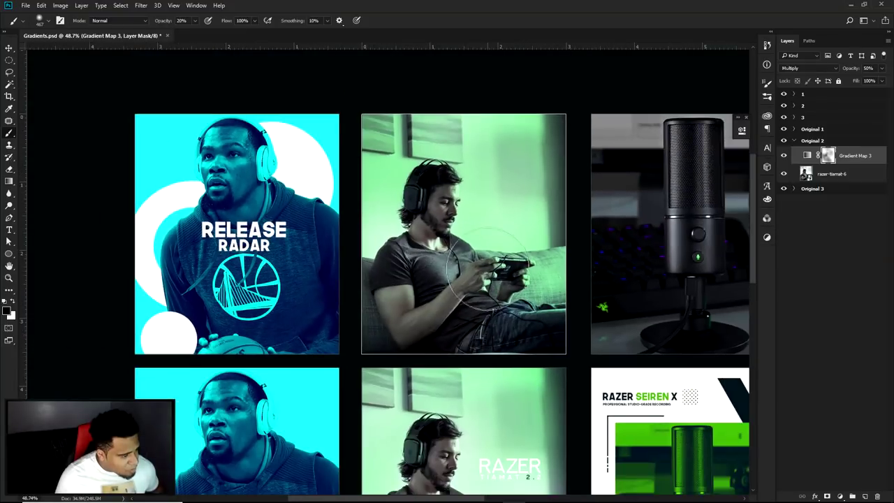
scroll(482, 234, "down", 2)
scroll(498, 244, "up", 1)
scroll(497, 244, "up", 1)
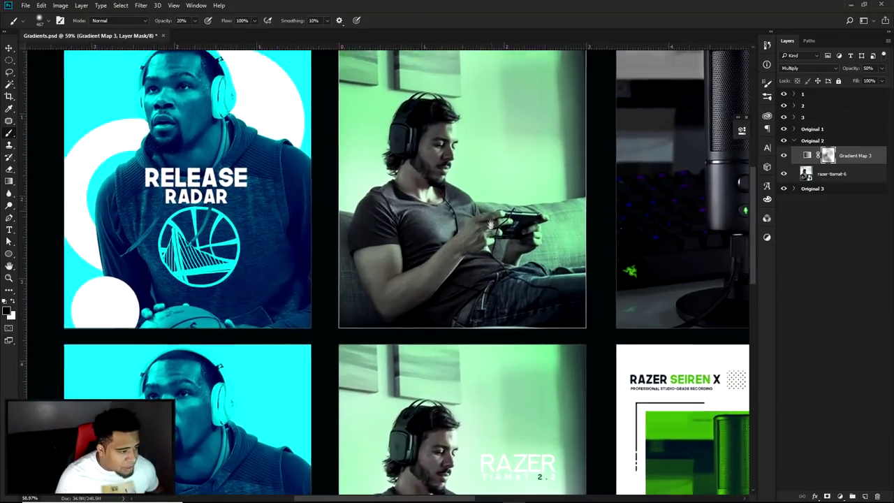
left_click(784, 156)
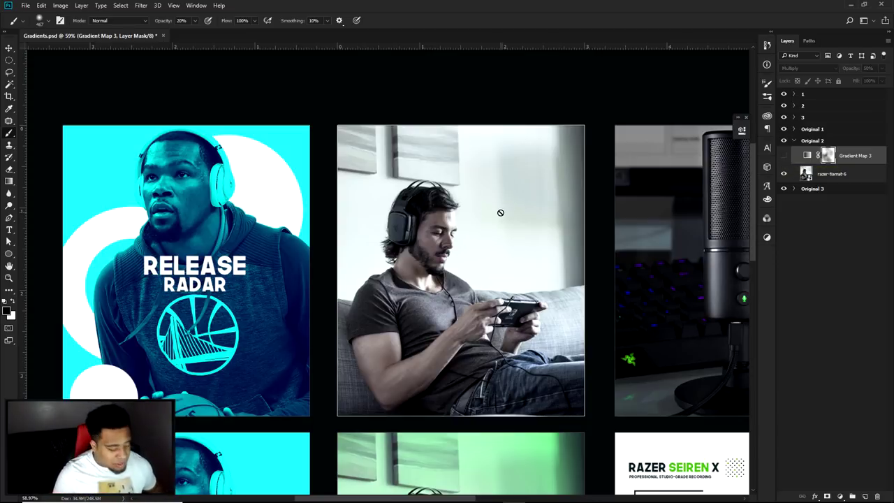
key("v")
scroll(504, 238, "up", 3)
left_click_drag(506, 239, 557, 224)
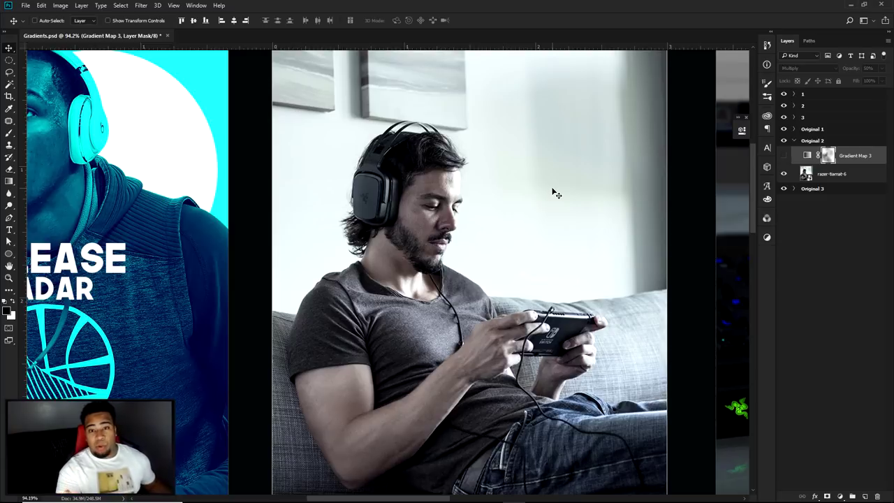
- Show Gradient Map 3 again and fade the green tint on the sofa around the game console with the black 20% brush
left_click(784, 155)
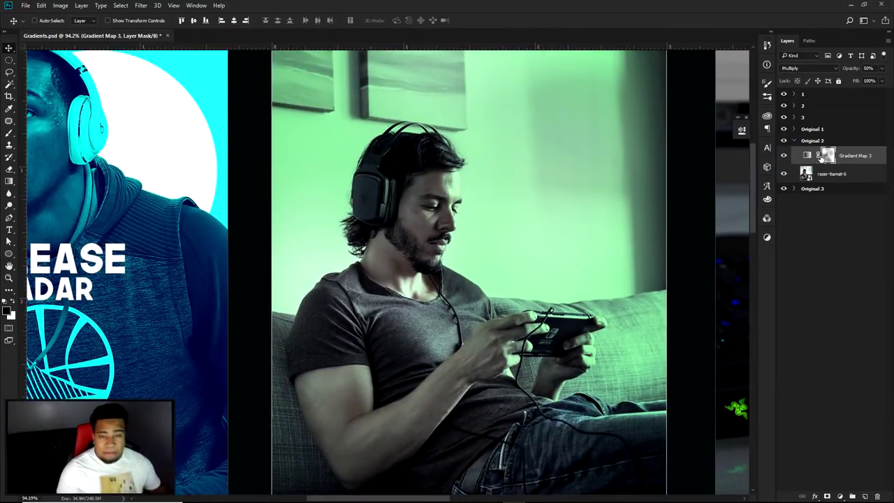
key("b")
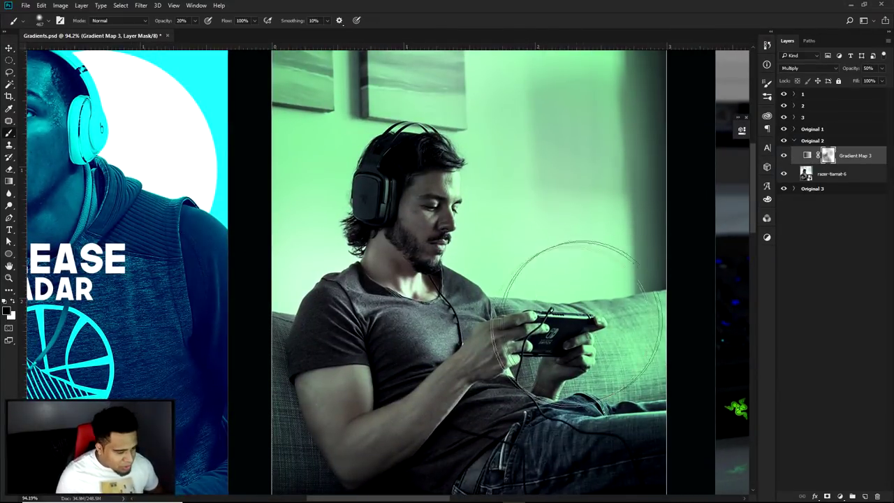
mouse_move(648, 367)
left_mouse_down()
mouse_move(659, 329)
mouse_move(599, 329)
left_mouse_up()
scroll(600, 328, "down", 3)
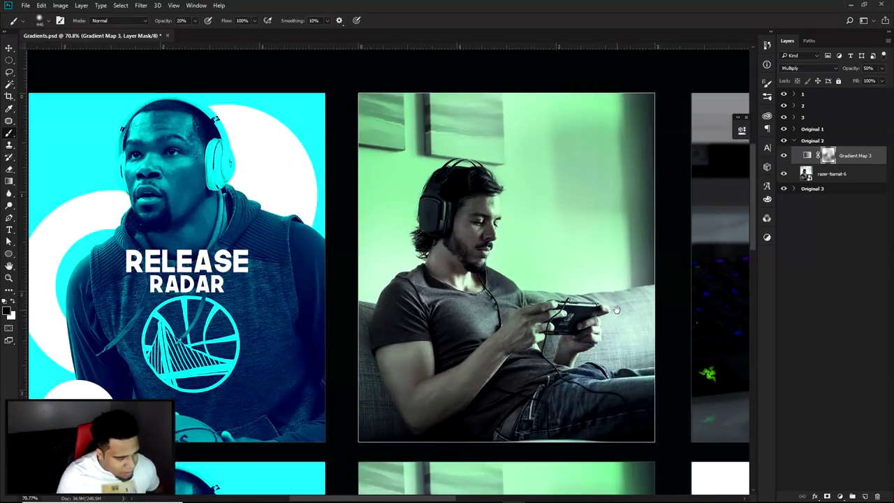
- Fade the green tint on the wall beside the man's face and around the console using a larger soft brush on the mask
key("bracketleft")
key("bracketleft")
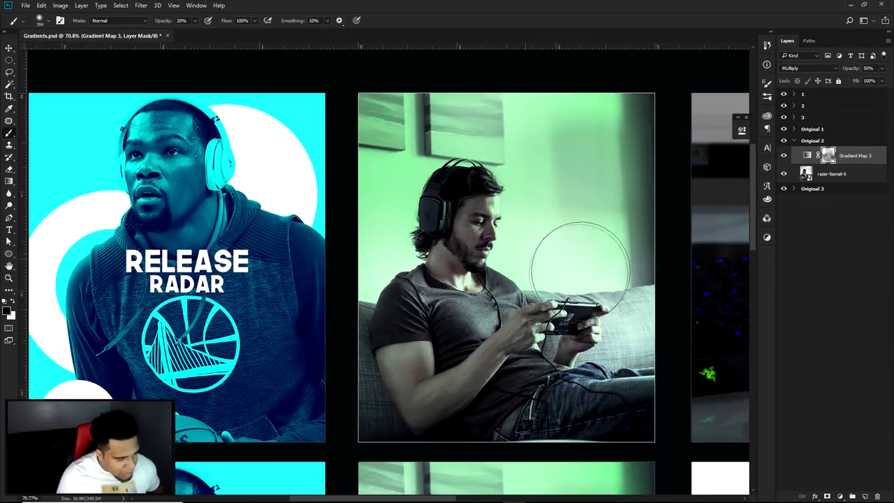
key("bracketright")
key("bracketright")
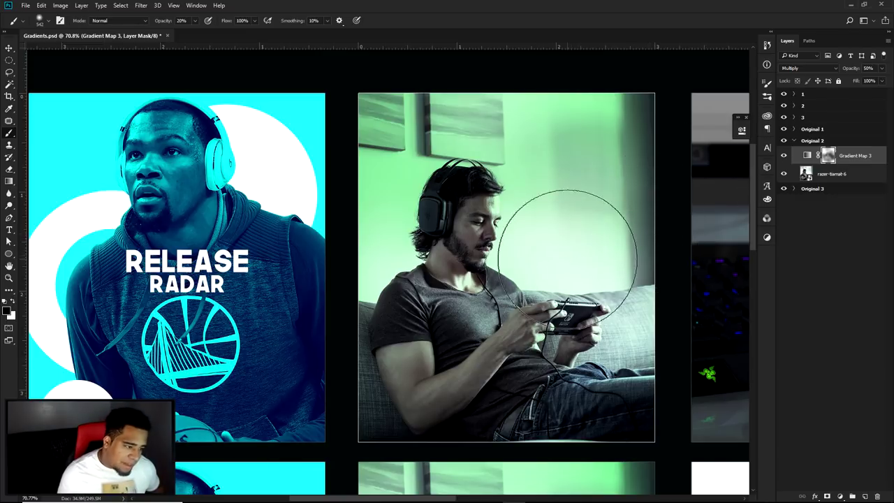
left_click_drag(569, 330, 577, 292)
- Reduce the green tint over the man's arm and shirt on the mask with a smaller black 20% brush
key("bracketleft")
key("bracketleft")
key("bracketleft")
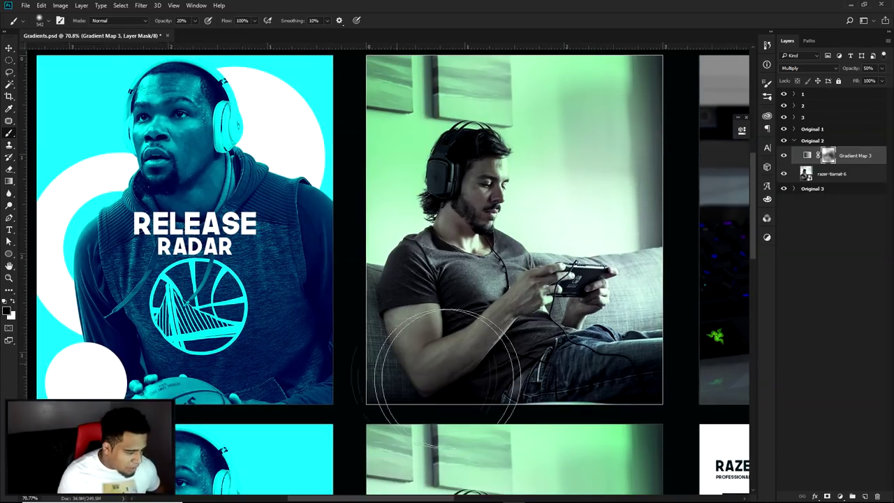
scroll(454, 358, "up", 4)
key("bracketleft")
key("bracketleft")
key("bracketleft")
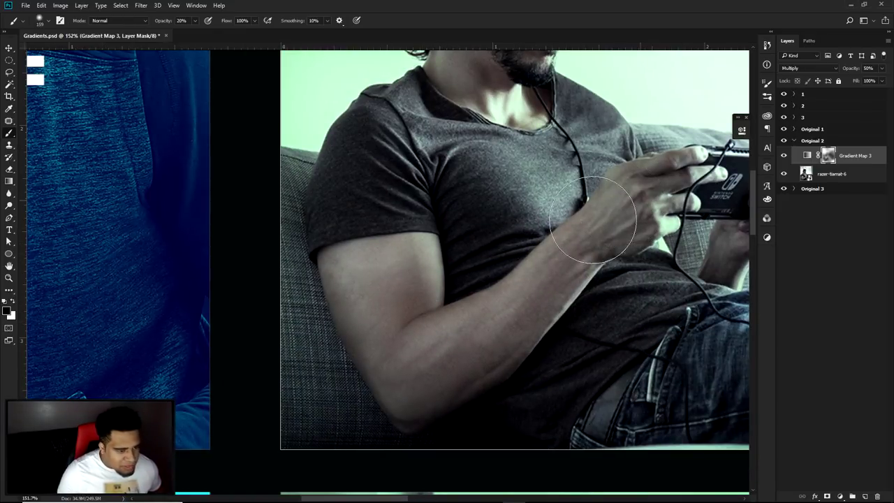
- Examine the masked green tint across the whole headset photo
scroll(611, 246, "down", 2)
scroll(610, 246, "down", 5)
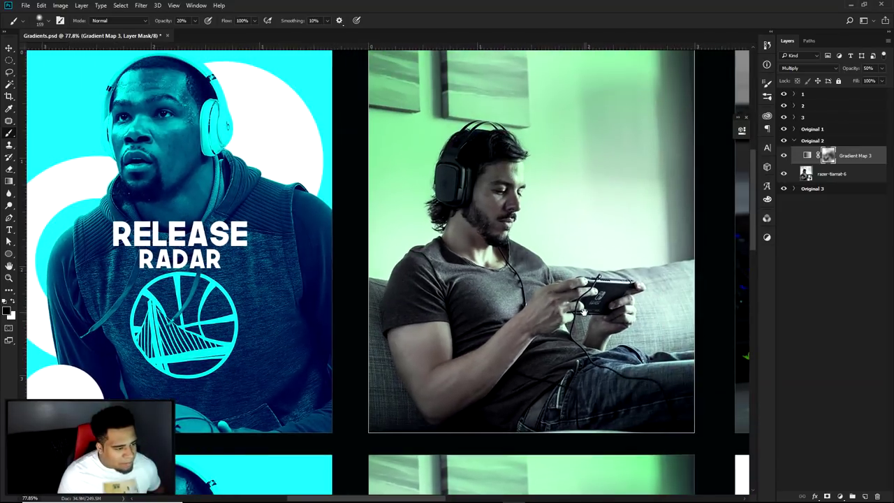
scroll(565, 290, "up", 4)
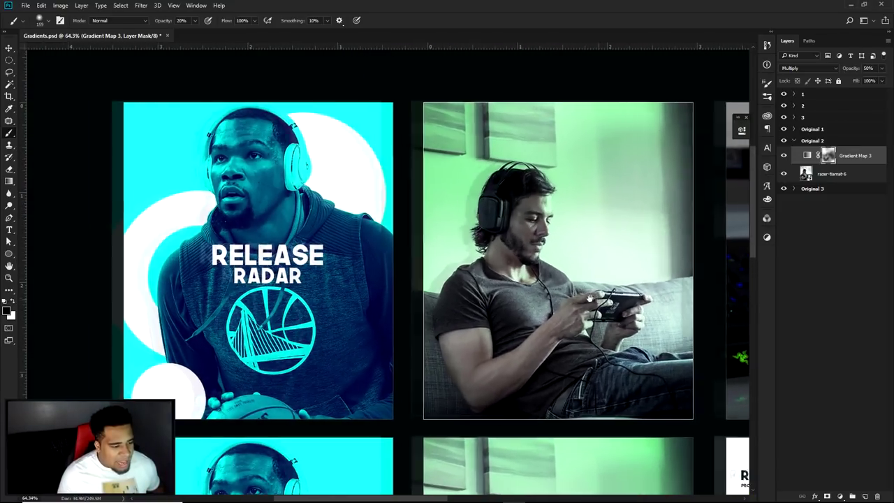
scroll(555, 288, "right", 2)
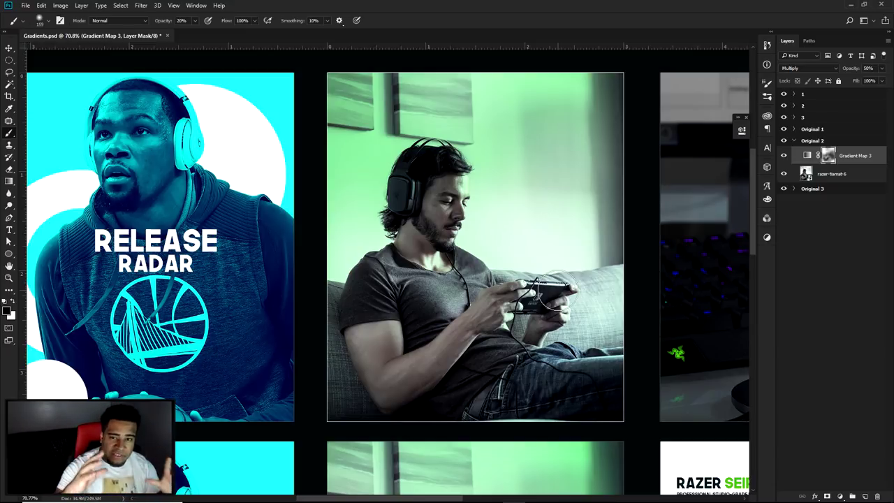
key("]")
key("]")
key("]")
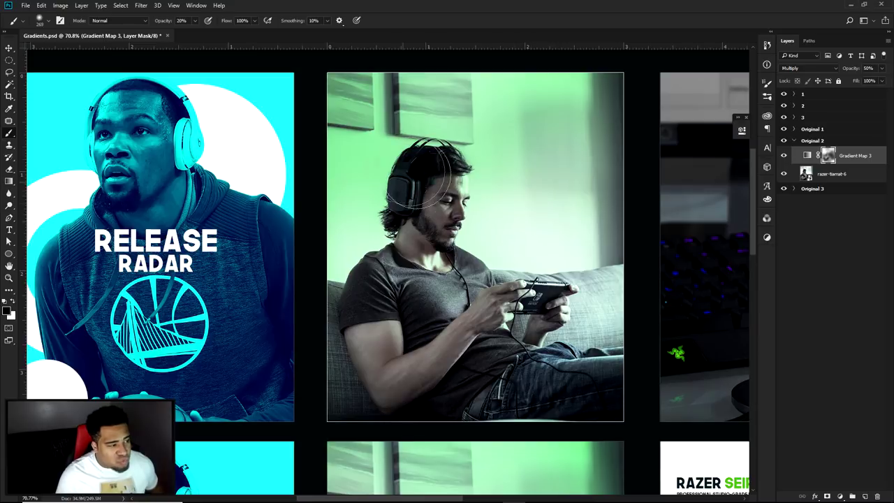
scroll(365, 161, "down", 3, "alt")
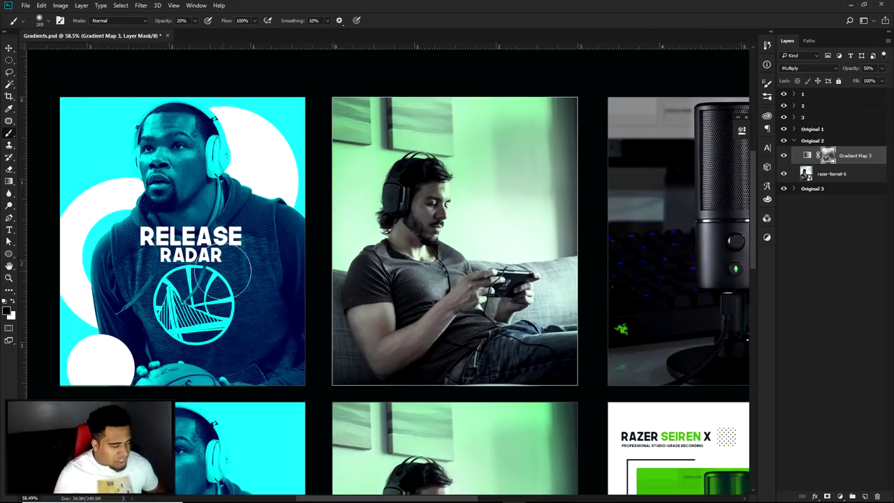
- Try a 100% Eraser stroke on the mask over the wall and the man with the colours swapped, and undo it
key("e")
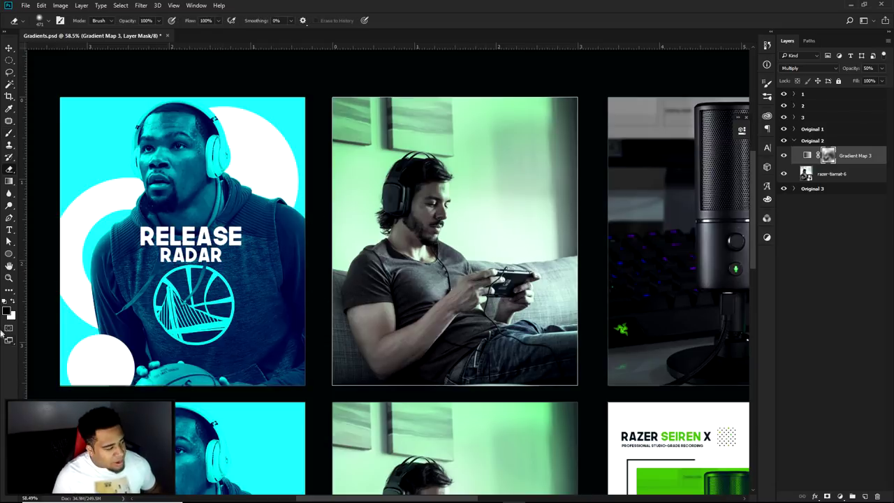
left_click(13, 301)
mouse_move(509, 149)
left_mouse_down()
mouse_move(514, 156)
mouse_move(449, 227)
left_mouse_up()
key("ctrl+z")
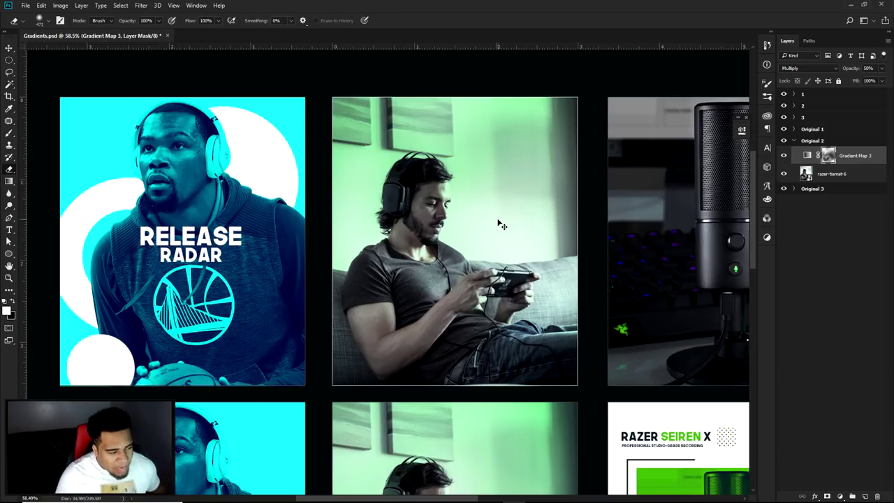
- Compare the masked headset photo with the finished RAZER TIAMAT 2.2 design below it
scroll(482, 202, "down", 1)
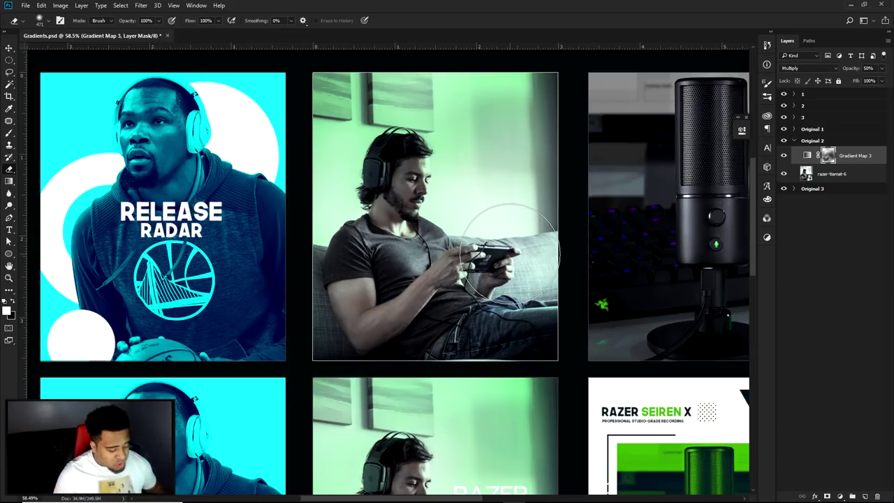
key("v")
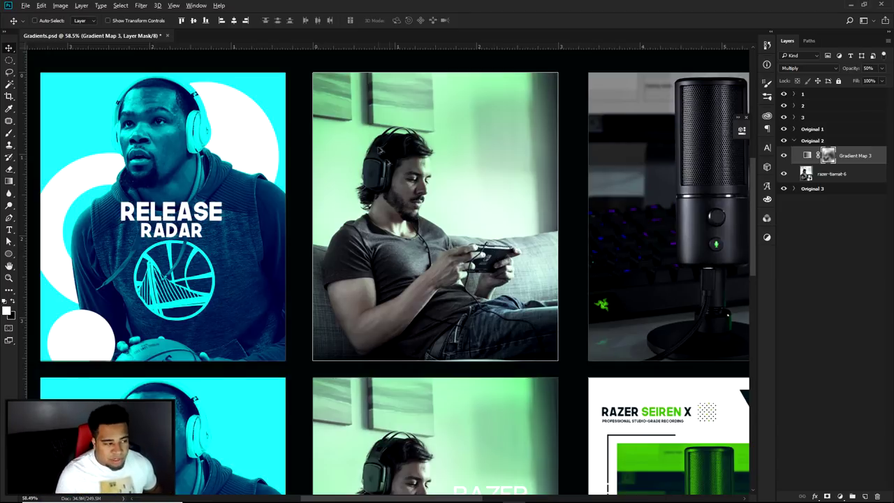
scroll(373, 141, "up", 5)
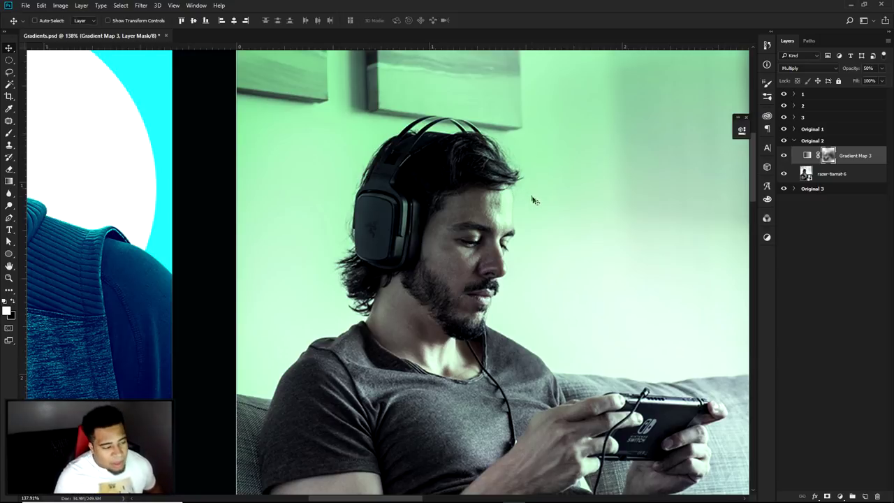
scroll(536, 206, "down", 6)
scroll(540, 210, "down", 3)
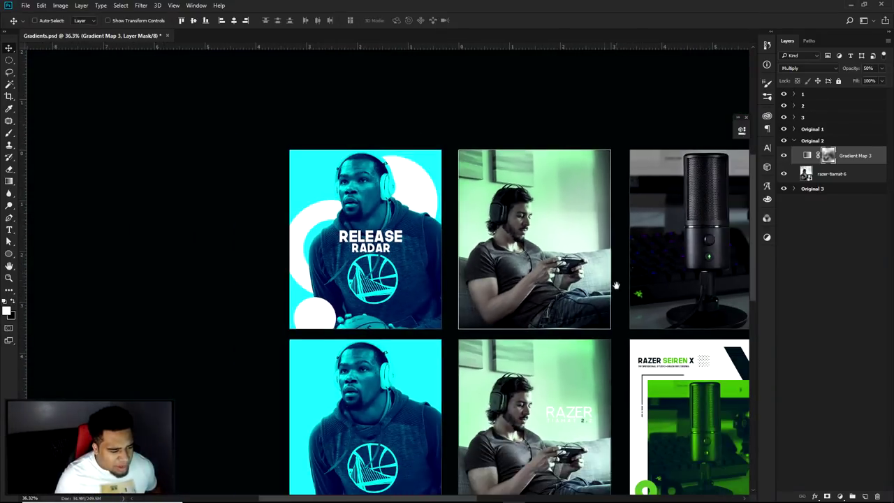
left_click_drag(558, 222, 557, 276)
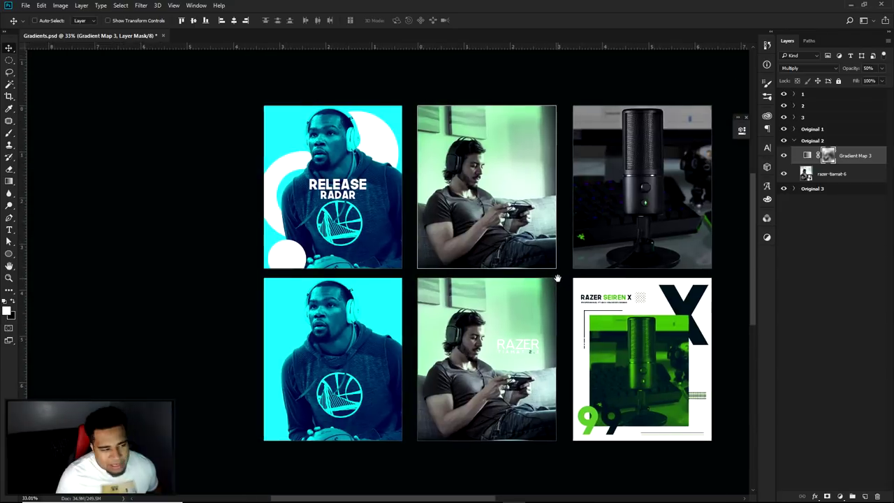
scroll(542, 308, "up", 2)
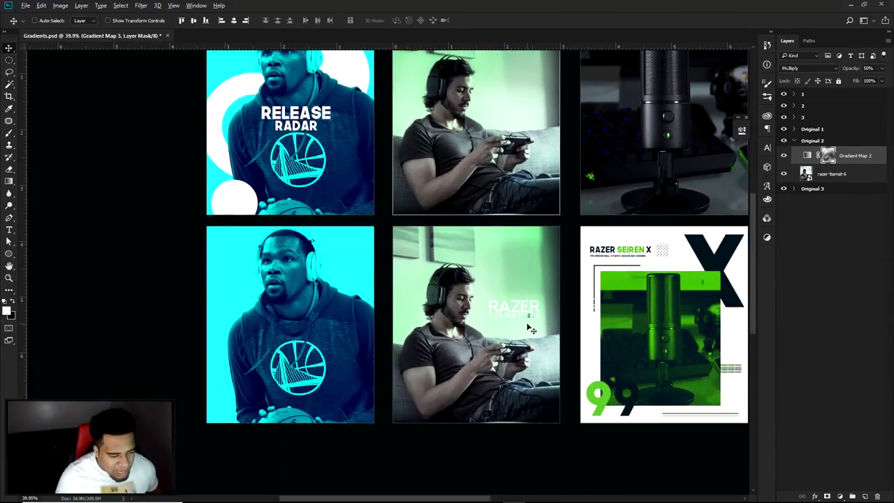
scroll(513, 306, "up", 5)
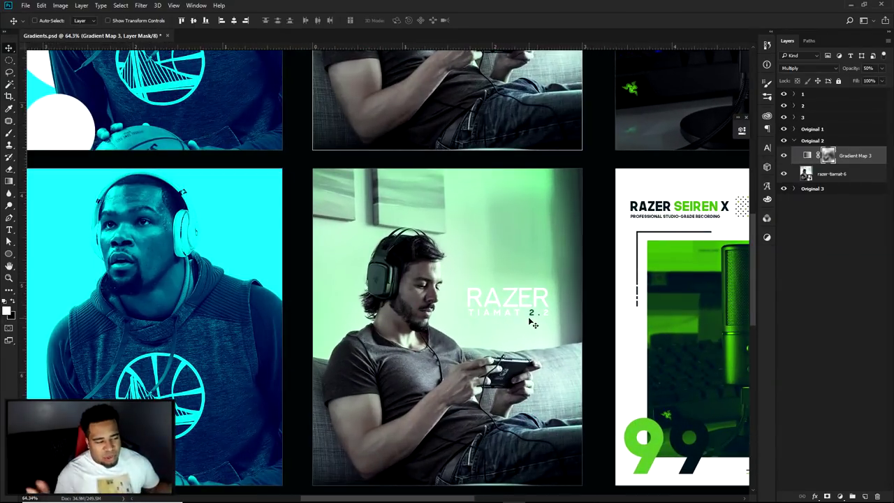
scroll(530, 325, "down", 5)
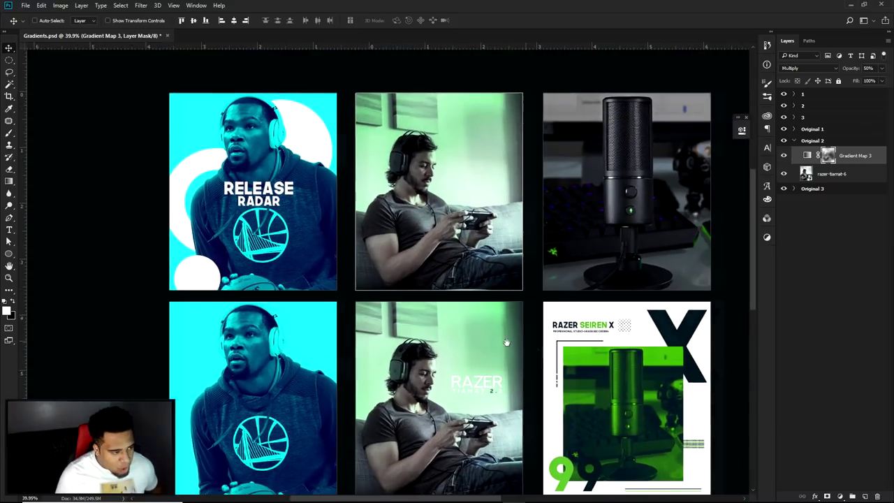
- Examine the finished RAZER SEIREN X design and the untinted microphone photo above it
scroll(507, 342, "right", 2)
scroll(625, 278, "up", 3)
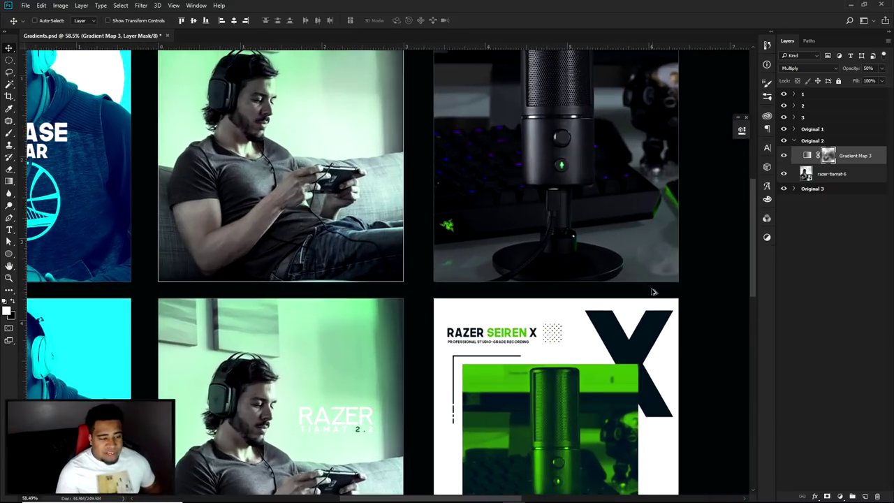
scroll(653, 292, "down", 5)
scroll(653, 292, "right", 1)
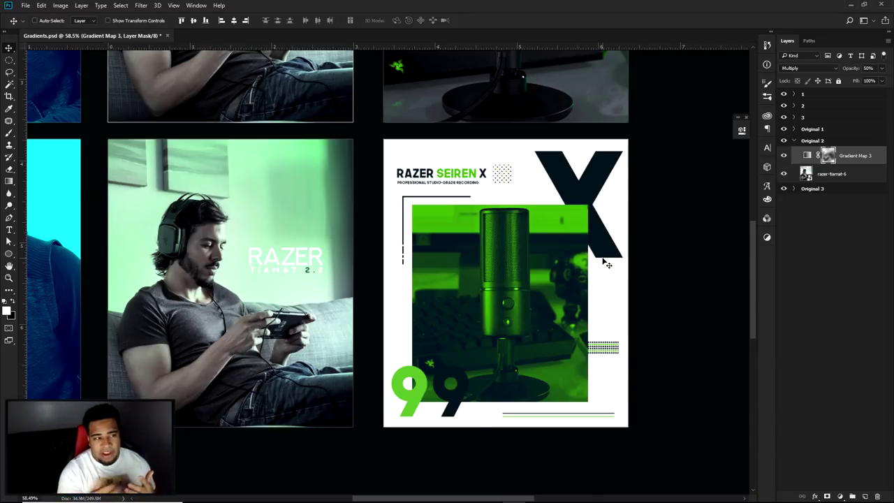
key("ctrl+0")
scroll(555, 162, "up", 5, "alt")
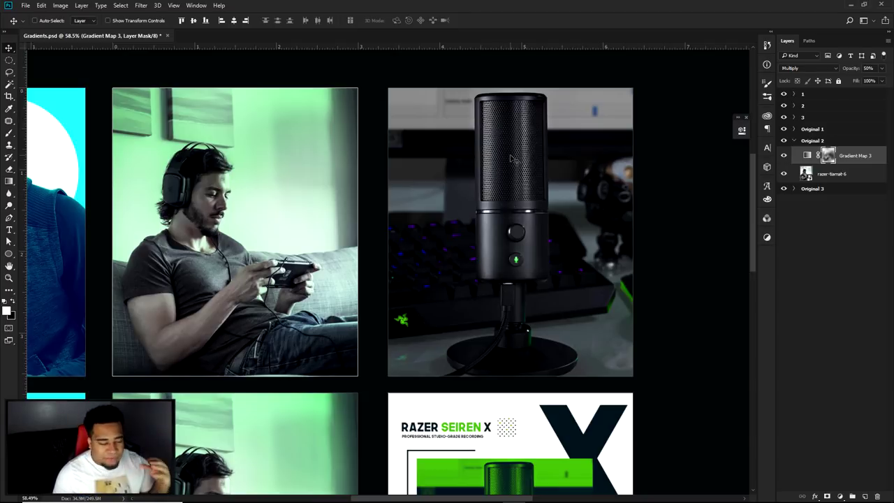
scroll(492, 253, "up", 3)
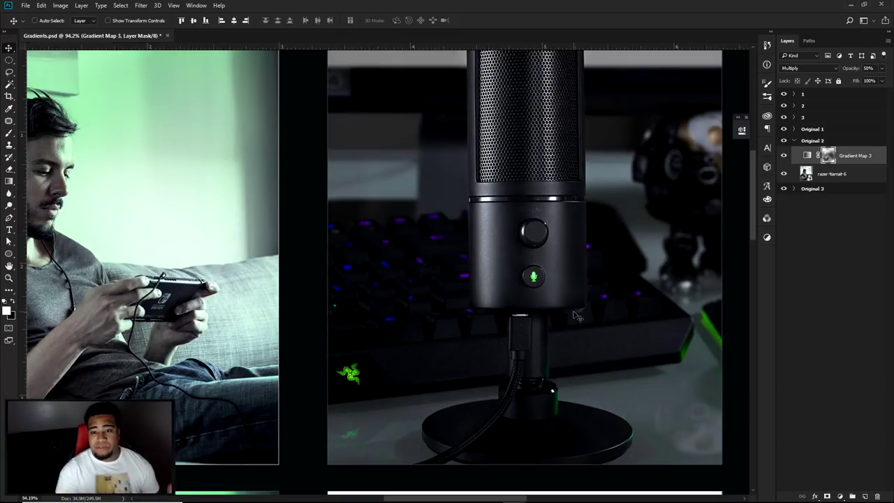
- Collapse the Original 2 artboard, expand Original 3 and add a Gradient Map adjustment above the razer-seiren-x-gallery-07 layer
left_click(794, 141)
left_click(793, 153)
left_click(840, 167)
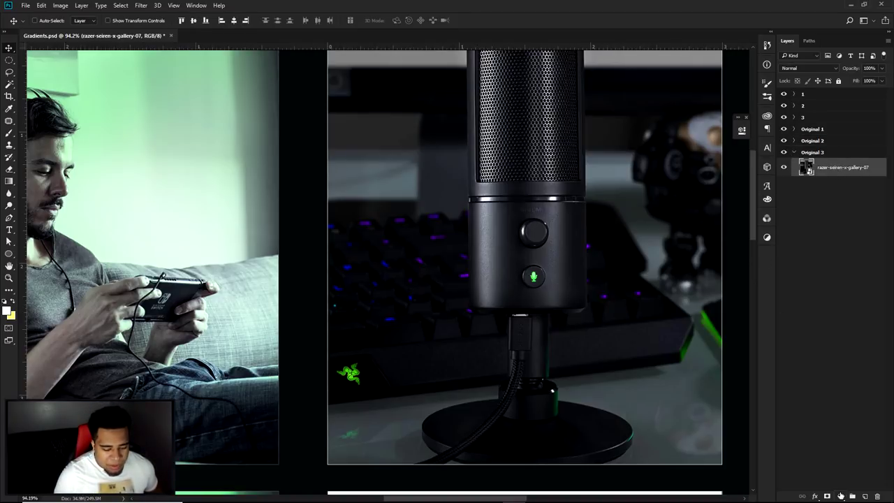
left_click(841, 496)
left_click(670, 475)
- Apply the dark blue, red and yellow gradient preset to the microphone photo's gradient map and close its properties
left_click(630, 163)
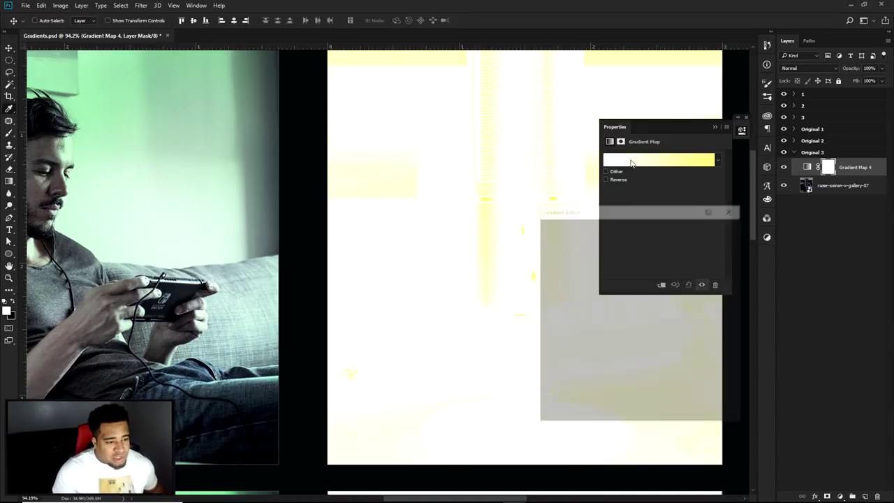
left_click(568, 271)
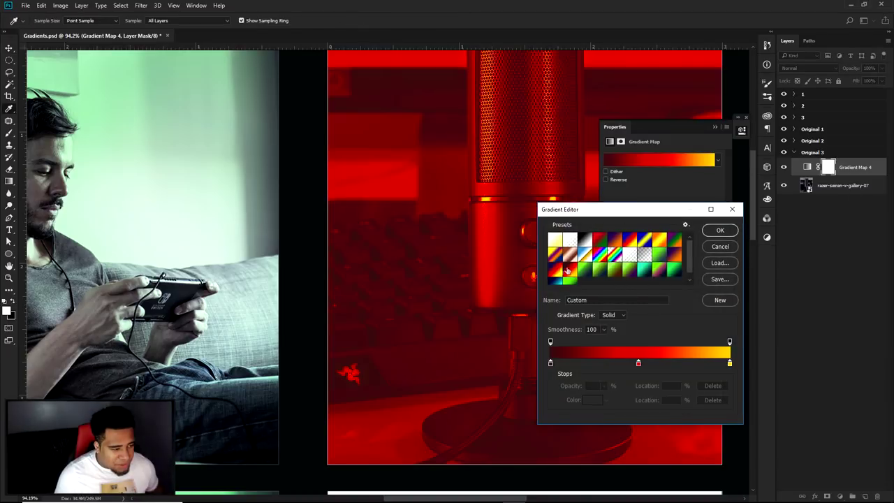
left_click(567, 271)
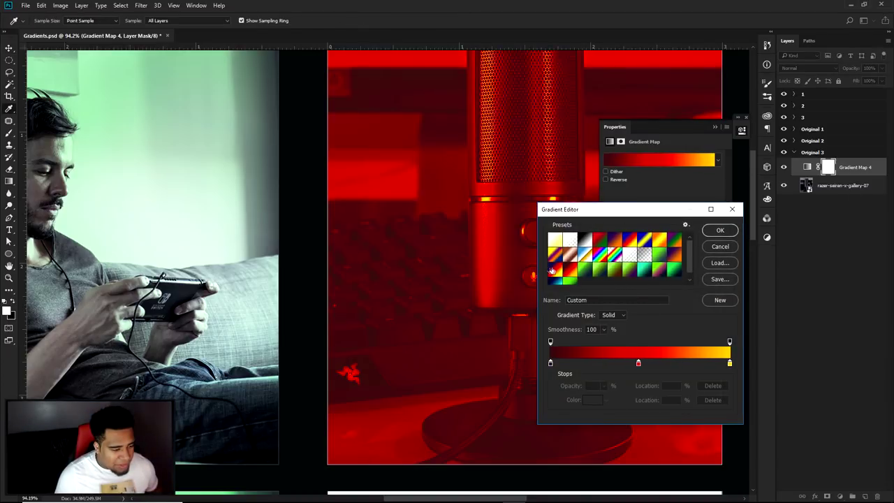
left_click(550, 271)
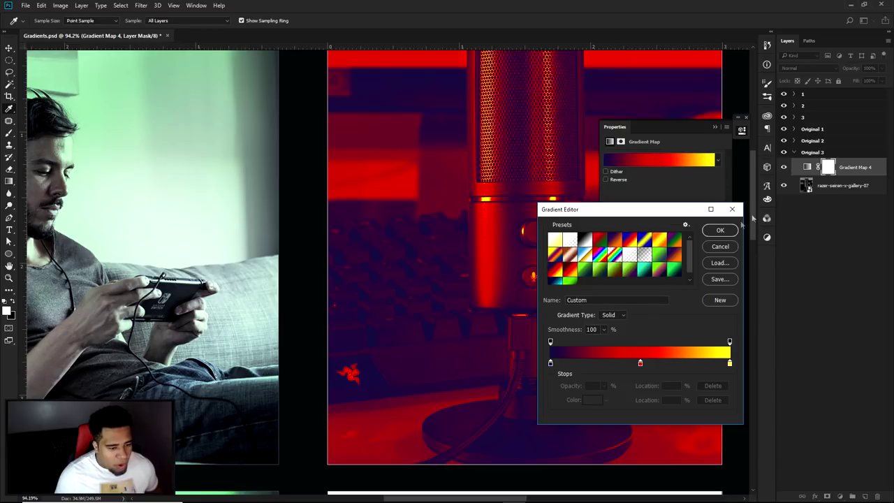
left_click(720, 230)
left_click(742, 129)
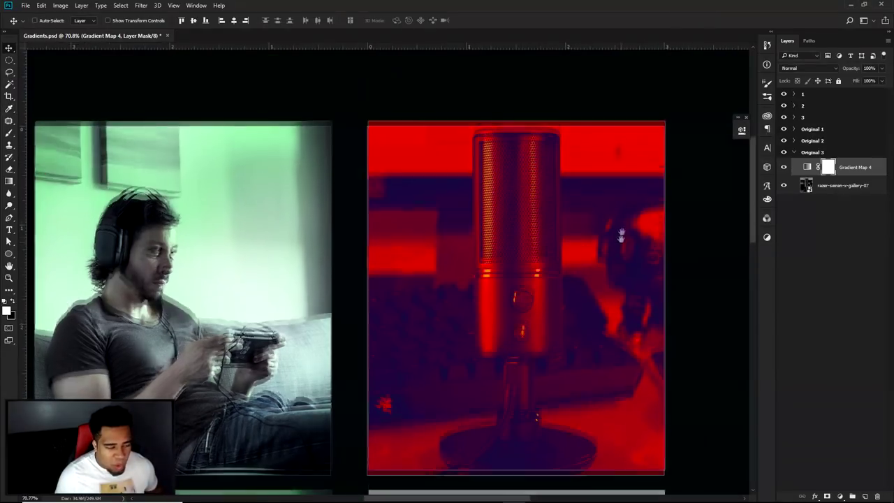
- Inspect the red-mapped microphone photo up close and alongside the other artboards
scroll(626, 218, "down", 2)
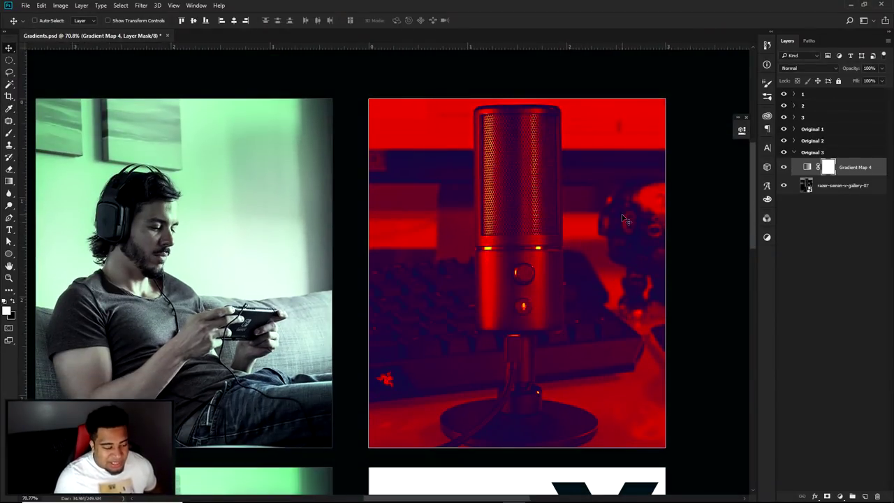
scroll(593, 248, "up", 1)
left_click_drag(593, 244, 586, 235)
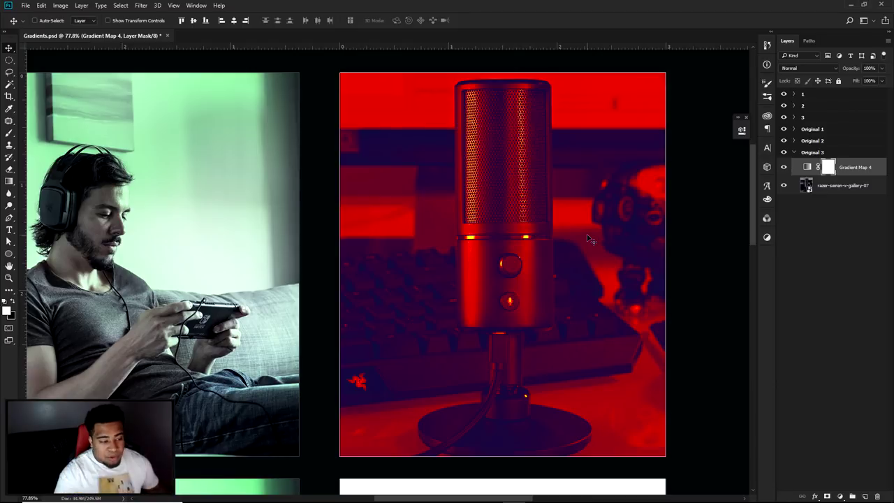
scroll(587, 234, "down", 5)
scroll(577, 244, "down", 1)
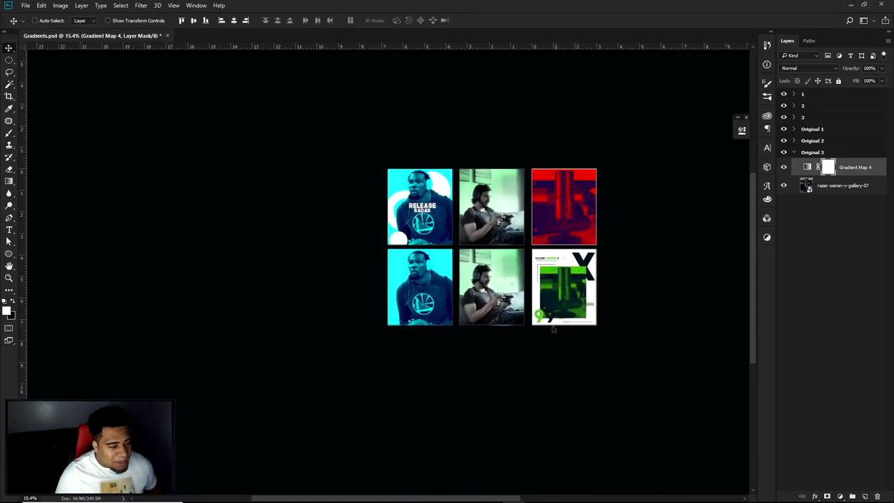
- Reopen the microphone photo's gradient map and recolour the gradient's dark blue stop to dark green 1a4a23
left_click_drag(528, 365, 515, 149)
left_click_drag(544, 197, 559, 256)
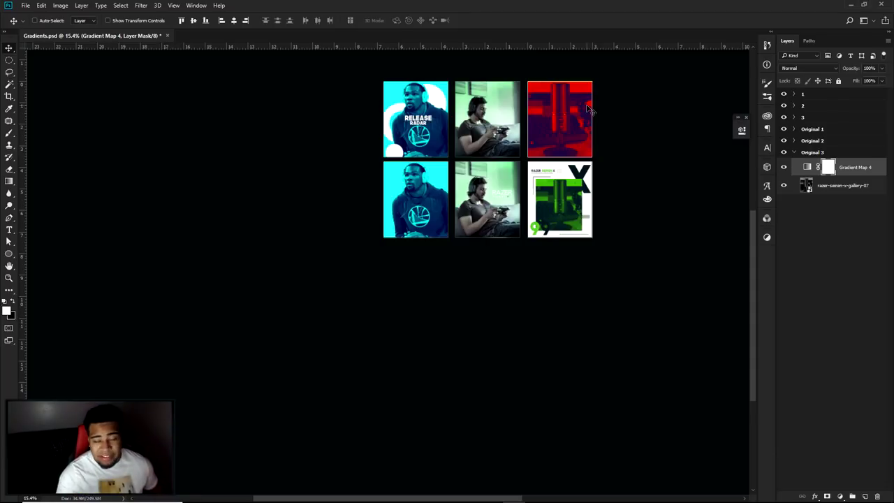
scroll(589, 108, "up", 5)
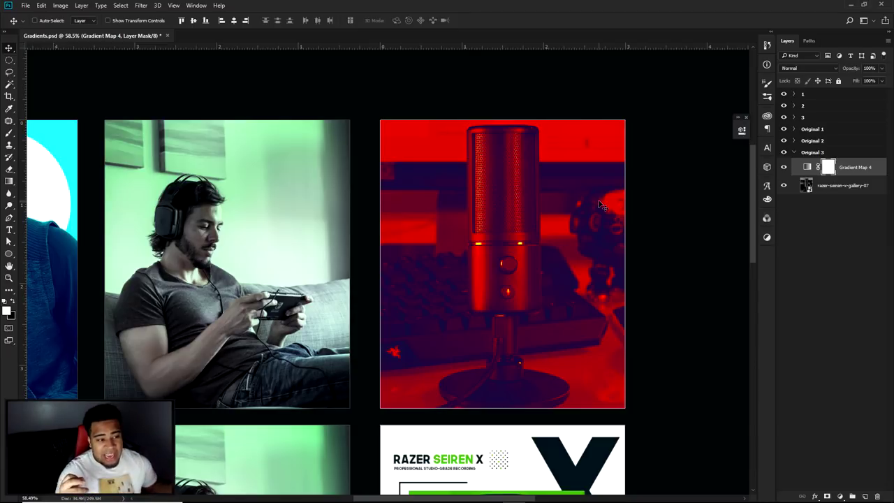
scroll(600, 204, "down", 4)
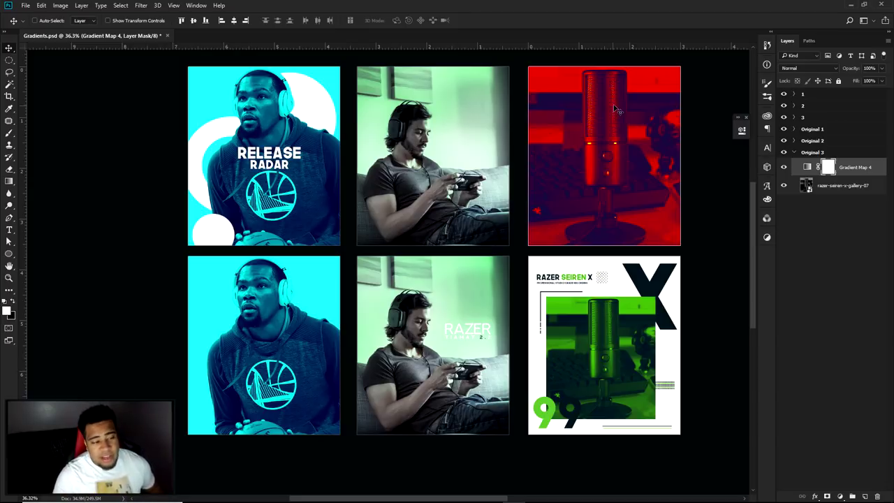
scroll(615, 108, "up", 4)
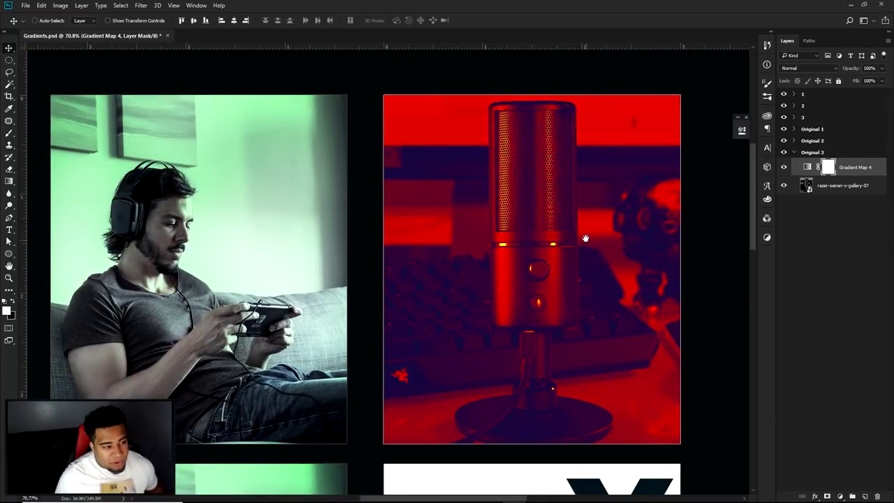
double_click(807, 167)
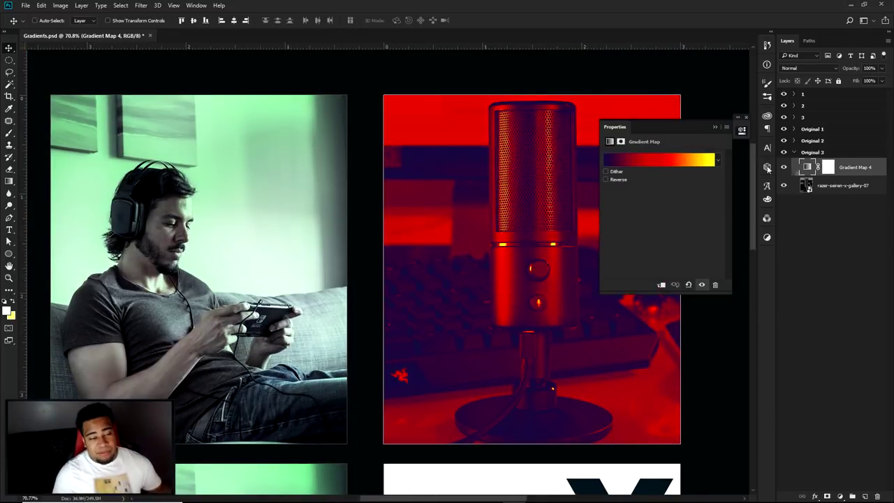
left_click(693, 162)
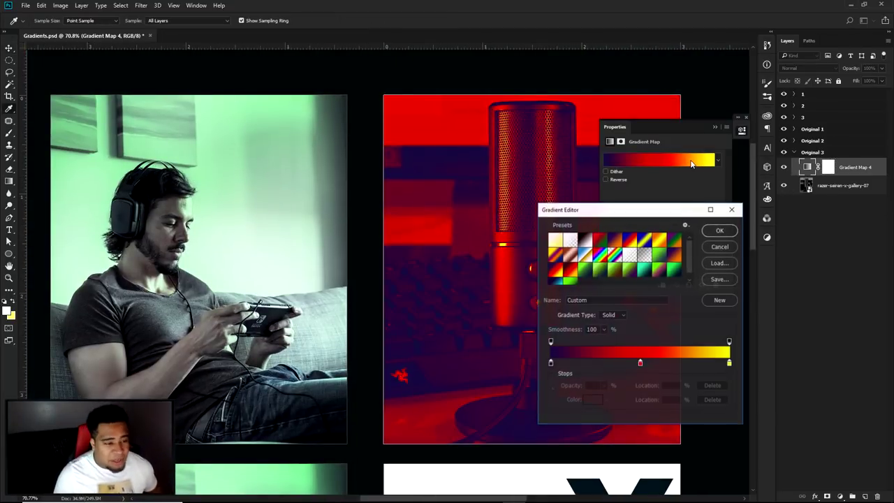
double_click(551, 362)
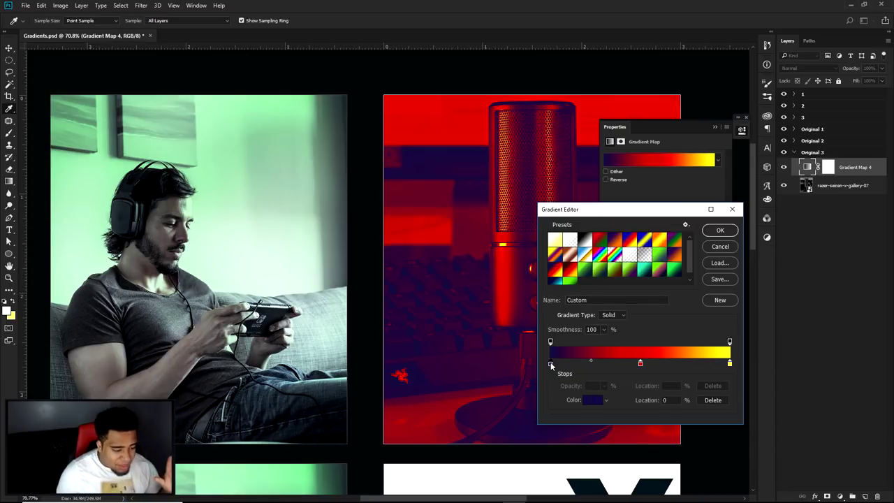
left_click(743, 390)
left_click_drag(746, 392, 742, 371)
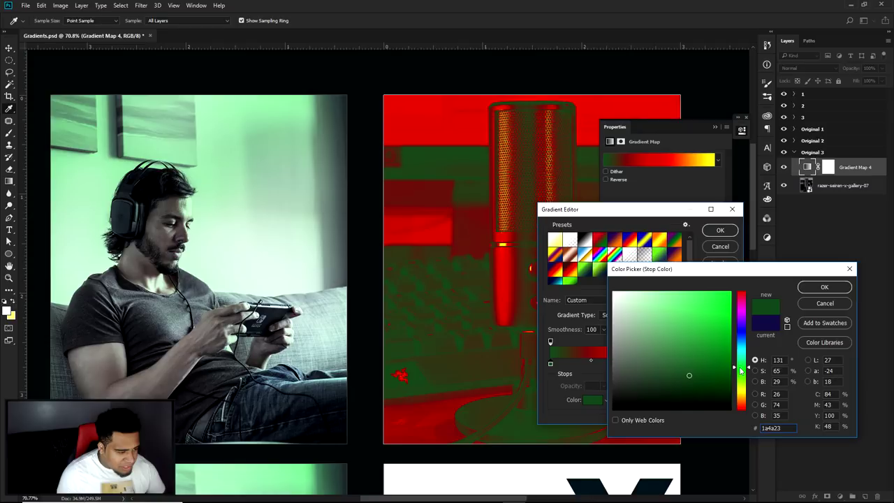
left_click(824, 287)
- Move the gradient's red middle stop to 48% and recolour it lime green 9cff00, keeping the yellow end stop
left_click(641, 363)
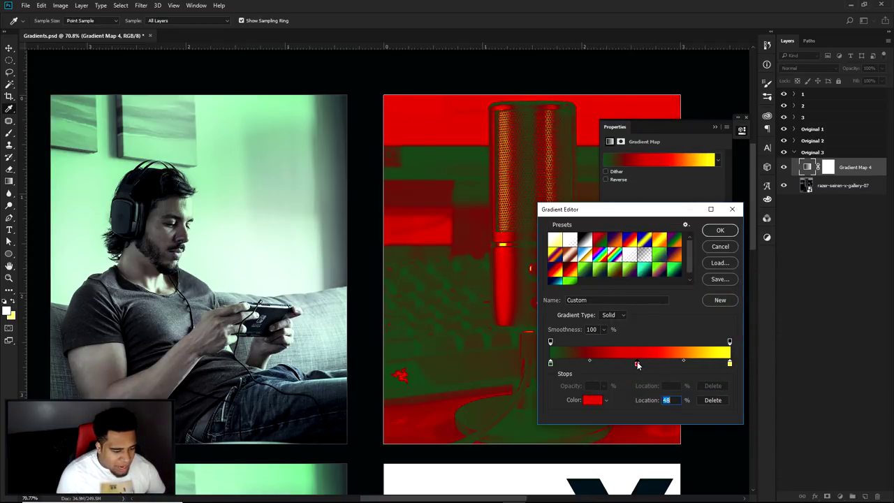
double_click(637, 361)
left_click(743, 351)
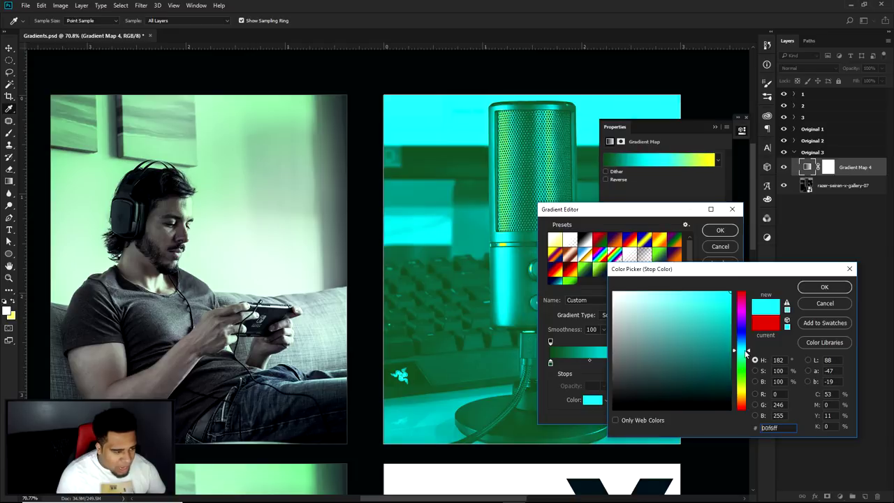
left_click_drag(744, 353, 746, 386)
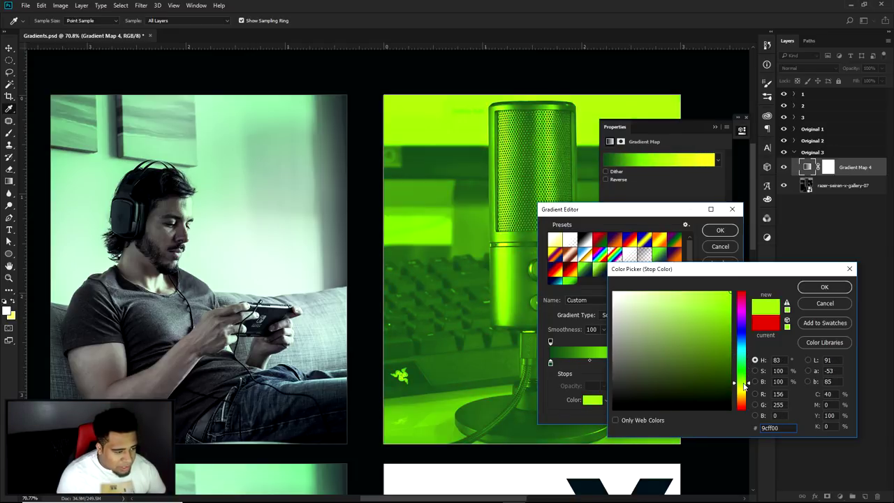
left_click(812, 289)
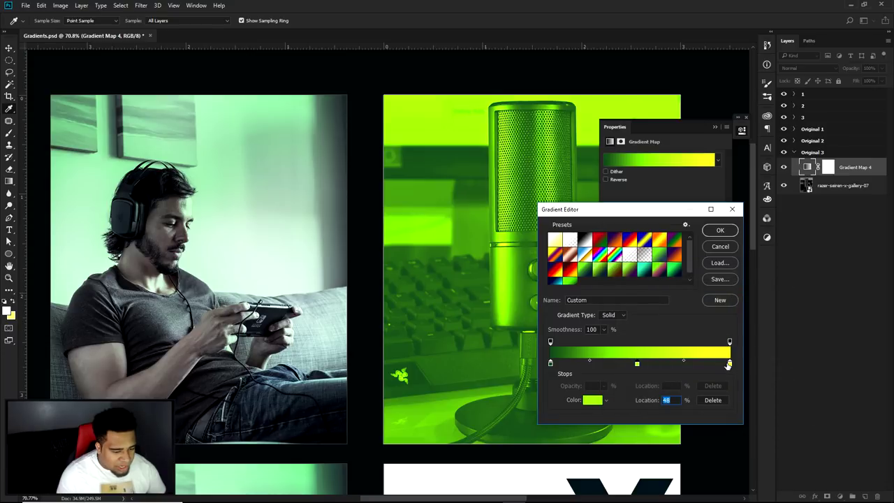
double_click(730, 363)
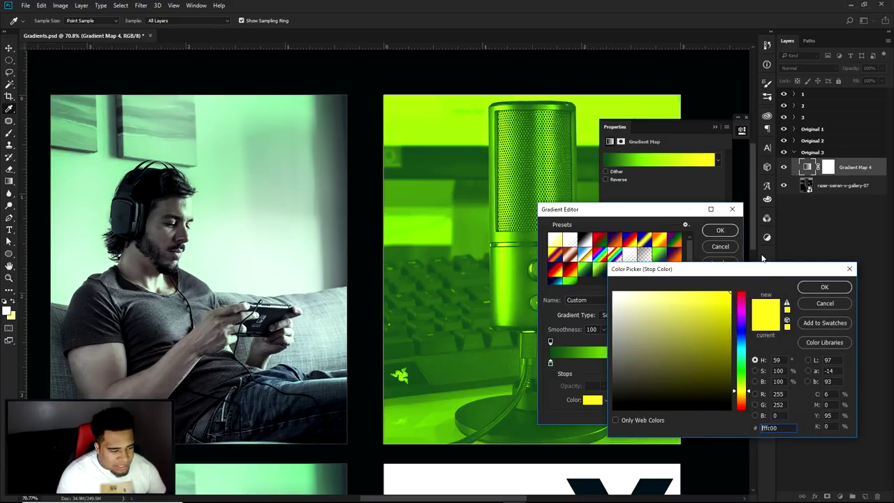
left_click(817, 287)
- Recolour the gradient's dark green stop to dark purple 210934, then accept the gradient and close its properties
double_click(551, 363)
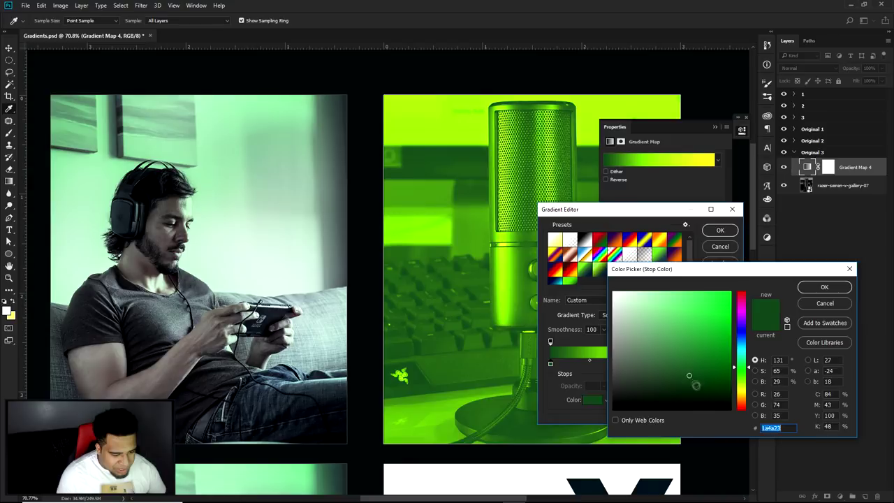
left_click(711, 386)
left_click(742, 359)
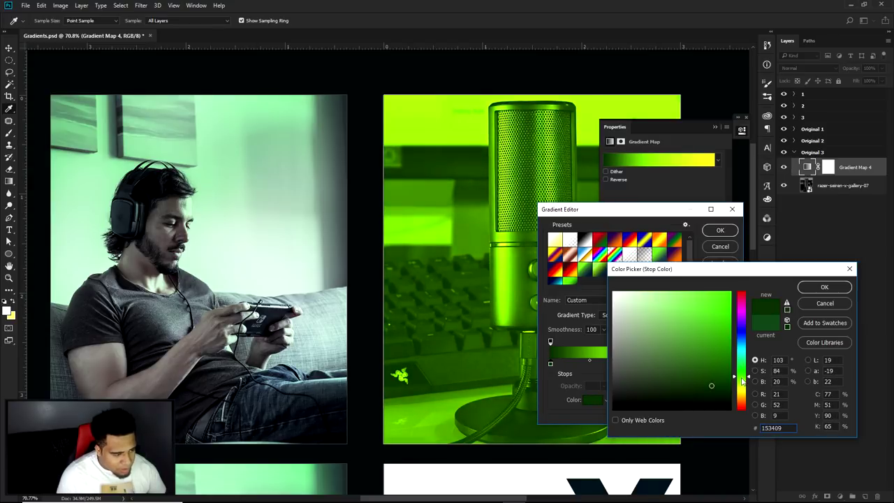
left_click_drag(743, 358, 742, 341)
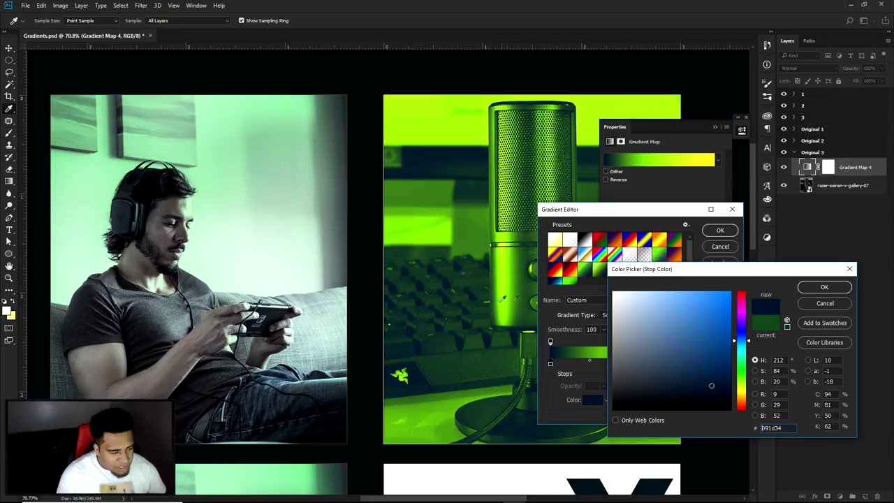
left_click(745, 321)
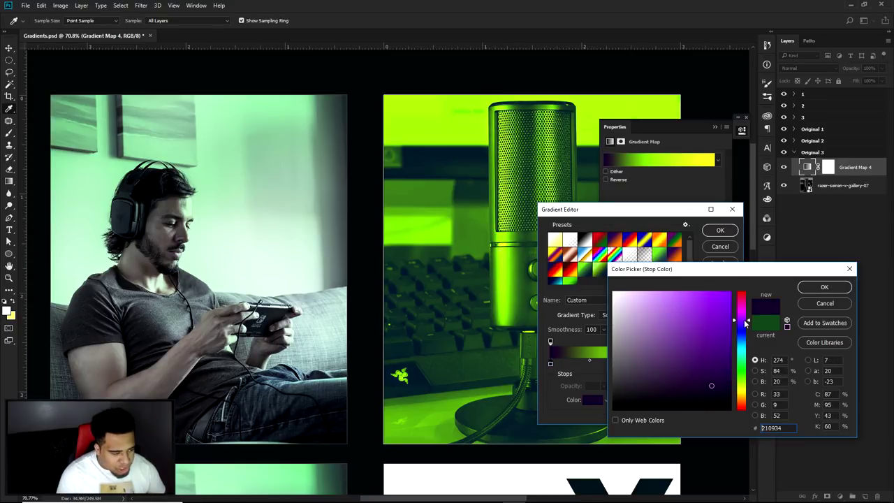
left_click(825, 287)
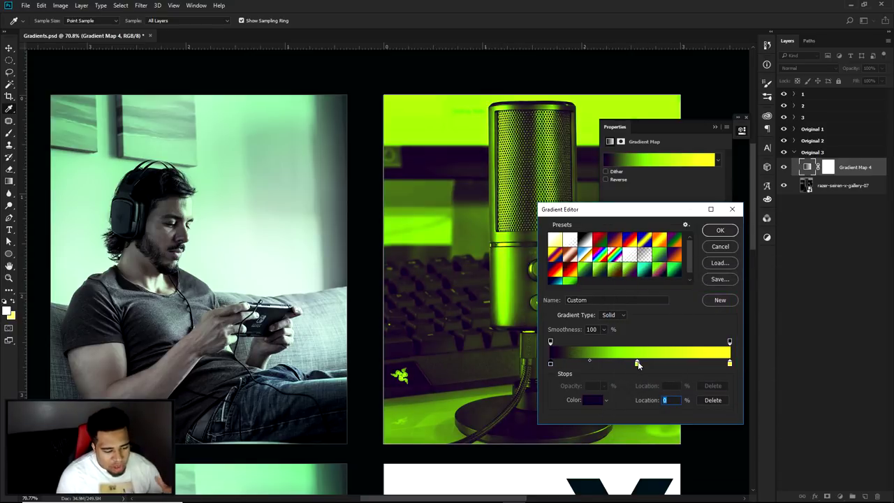
left_click(721, 232)
left_click(742, 131)
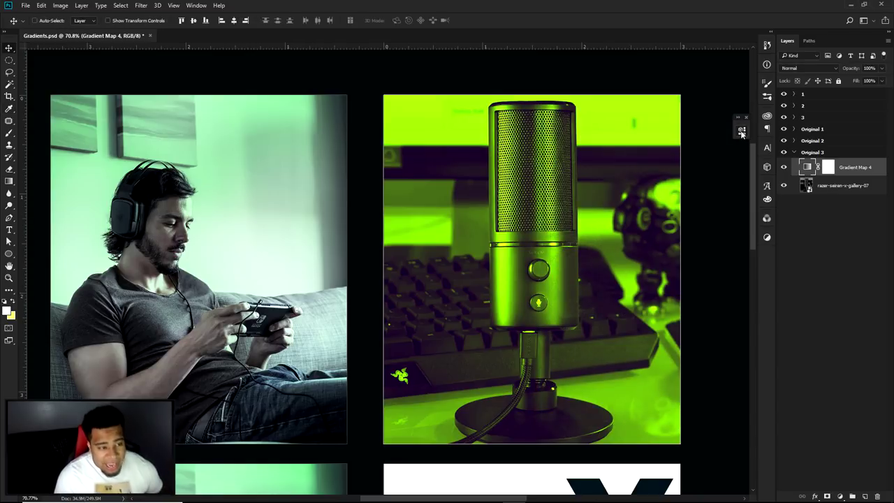
- Apply the bright green to dark navy preset to the microphone photo's gradient map and reverse the gradient
scroll(596, 302, "down", 5)
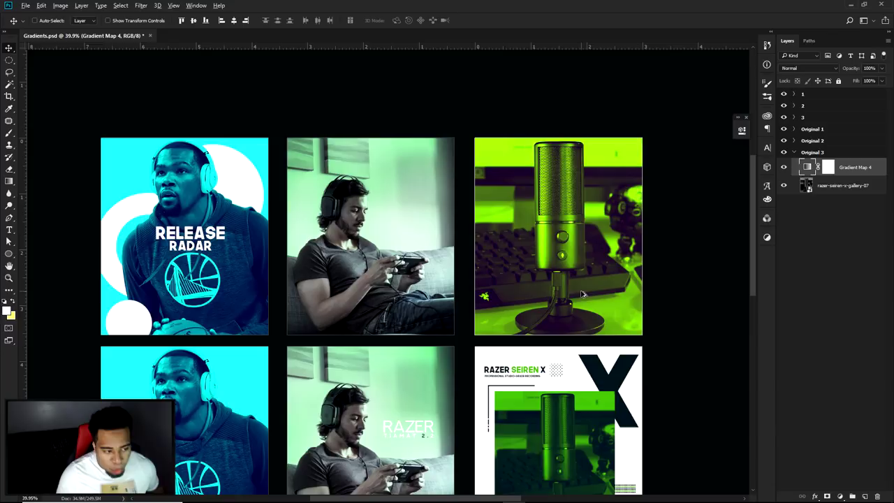
scroll(584, 295, "up", 3)
left_click_drag(566, 282, 560, 304)
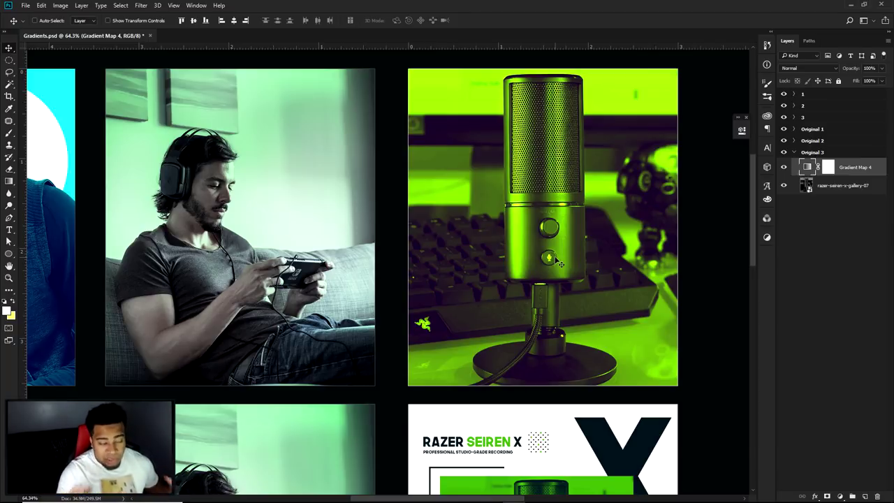
double_click(807, 167)
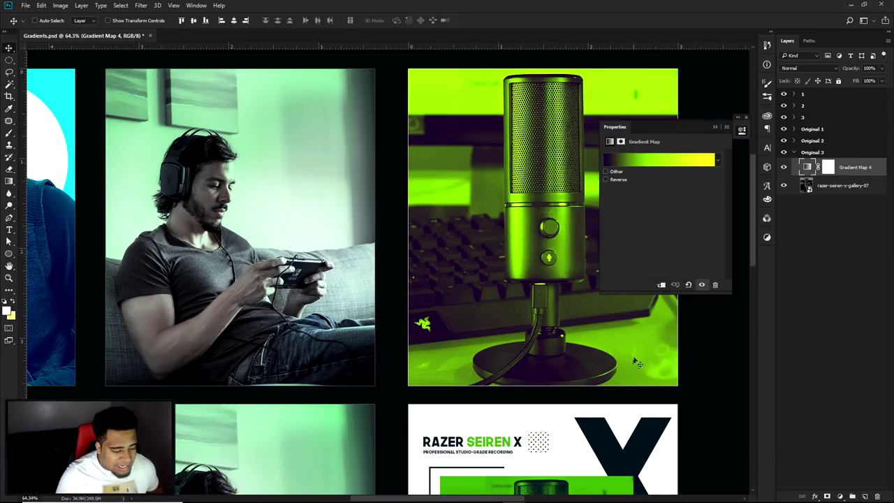
left_click(661, 160)
left_click(571, 282)
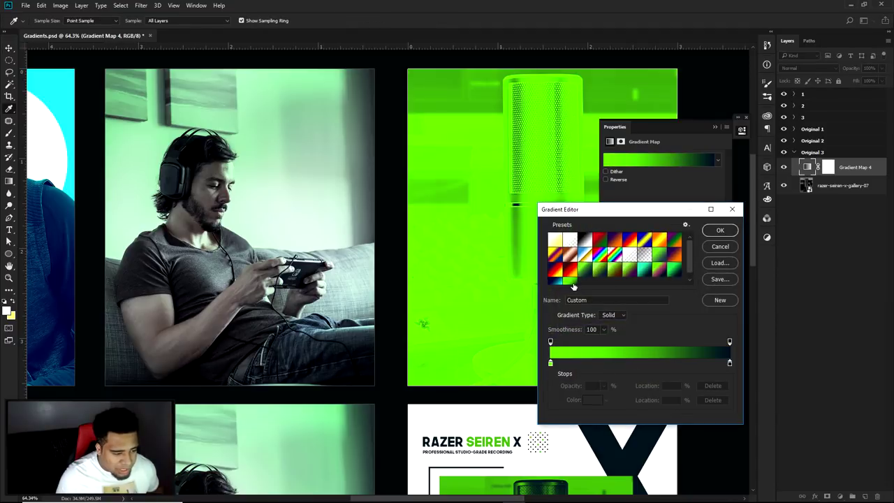
left_click(720, 230)
left_click(606, 180)
left_click_drag(573, 230, 516, 267)
- Try the green gradient's colour midpoint at 35%, return it to 60%, and close the gradient map's properties
left_click(640, 158)
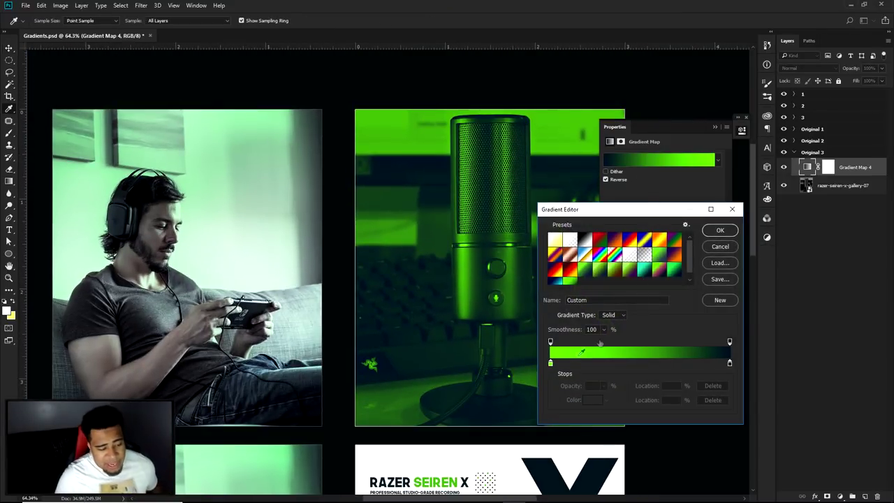
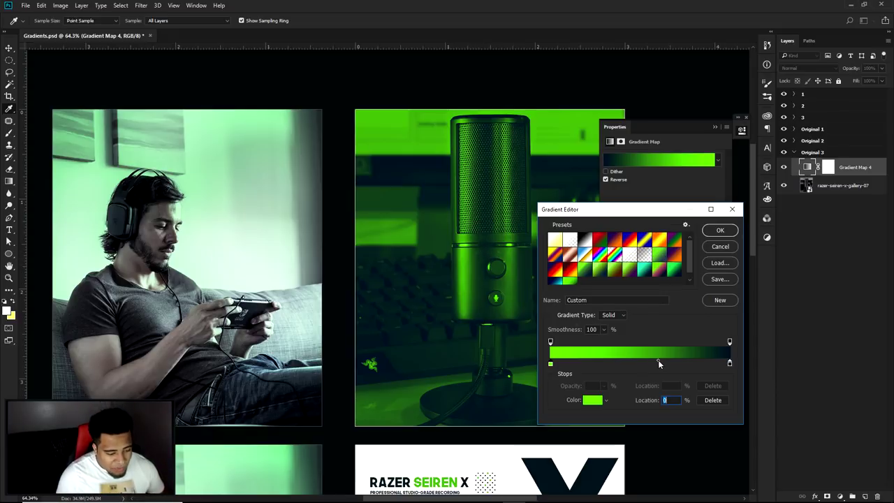
left_click_drag(658, 361, 614, 361)
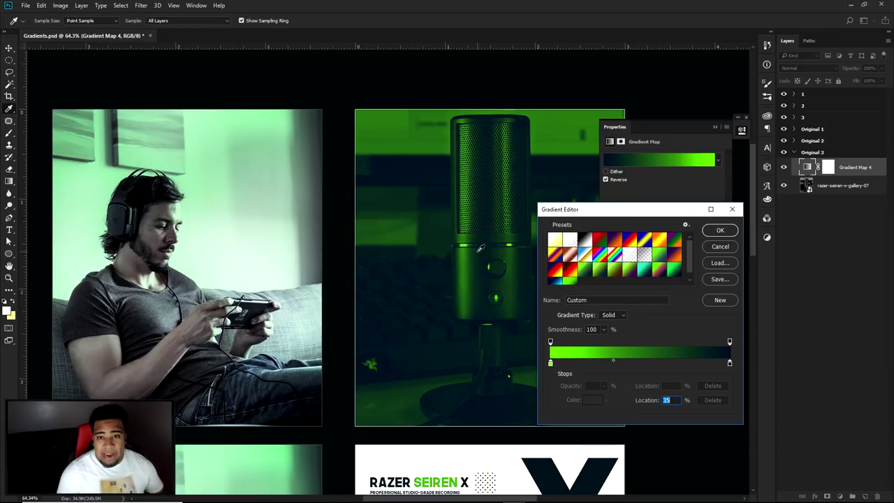
left_click_drag(613, 359, 658, 360)
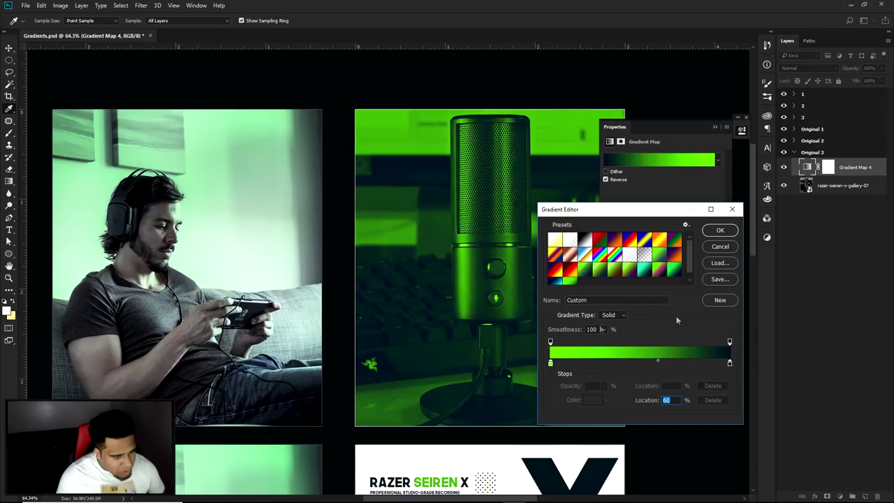
left_click(720, 236)
left_click(739, 119)
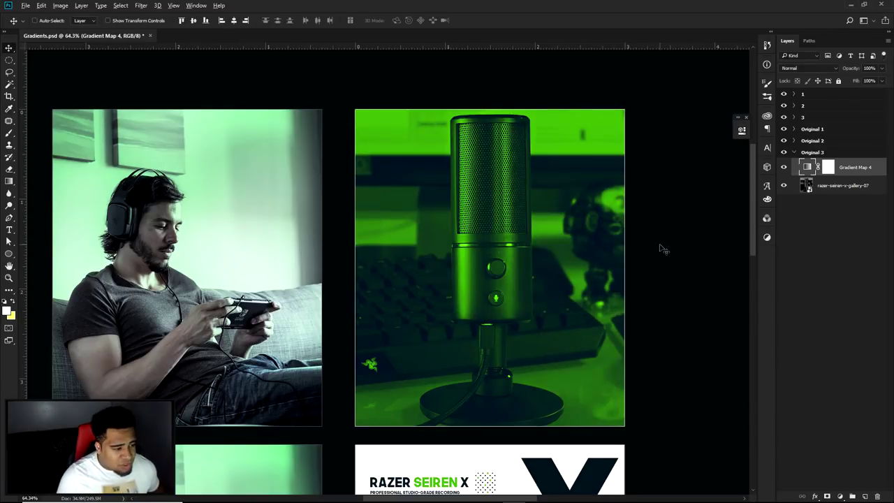
- Compare the green-mapped microphone photo with the finished RAZER SEIREN X design and the other artboards
key("v")
scroll(663, 251, "down", 2)
scroll(663, 250, "down", 1)
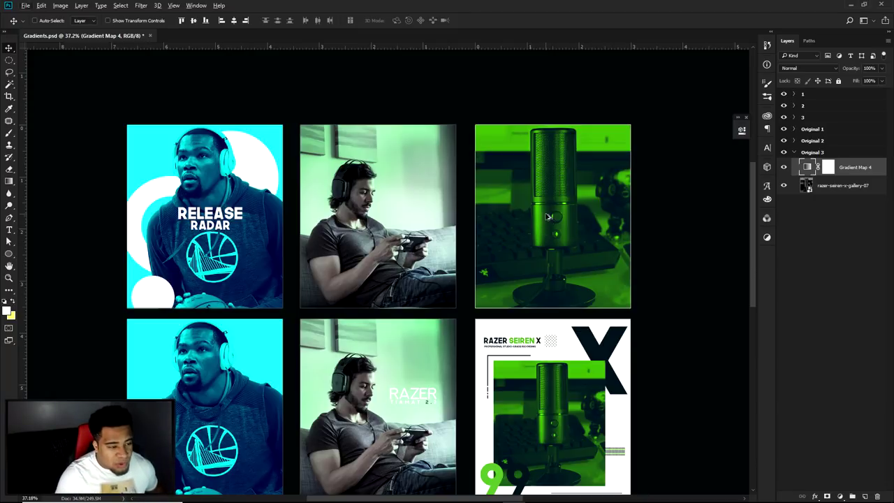
scroll(549, 216, "up", 1)
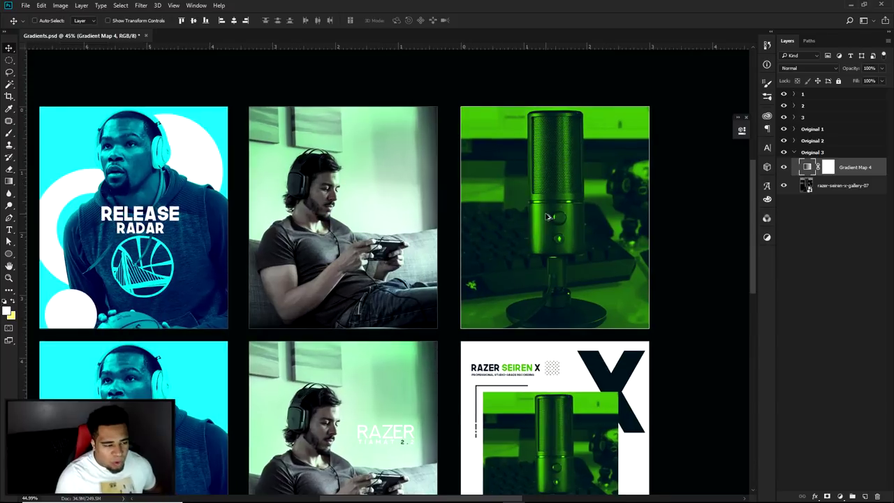
scroll(549, 217, "up", 3)
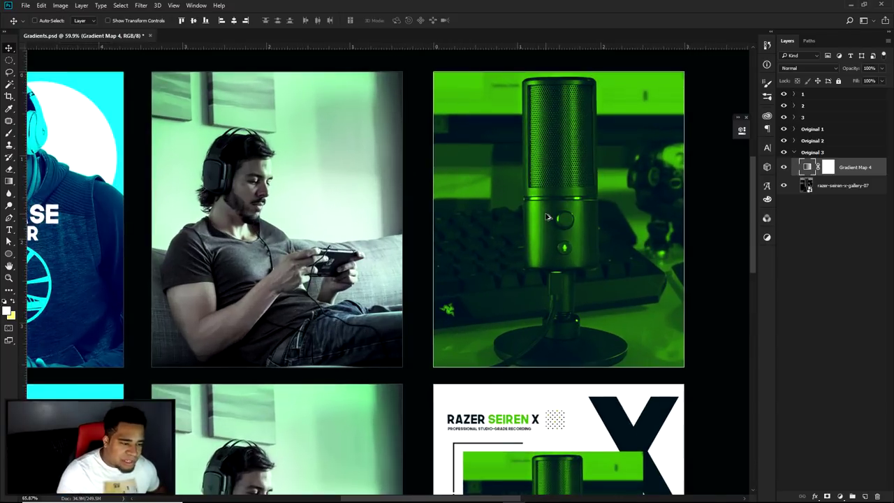
scroll(549, 217, "down", 5)
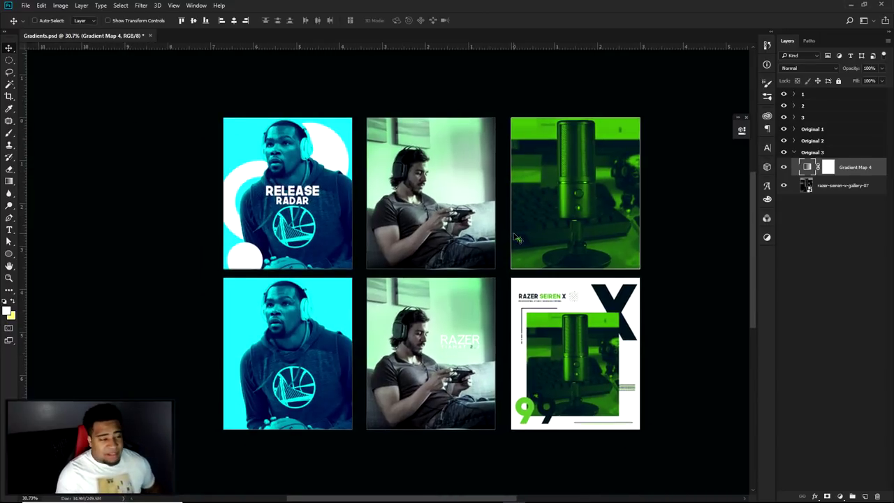
scroll(517, 238, "up", 1)
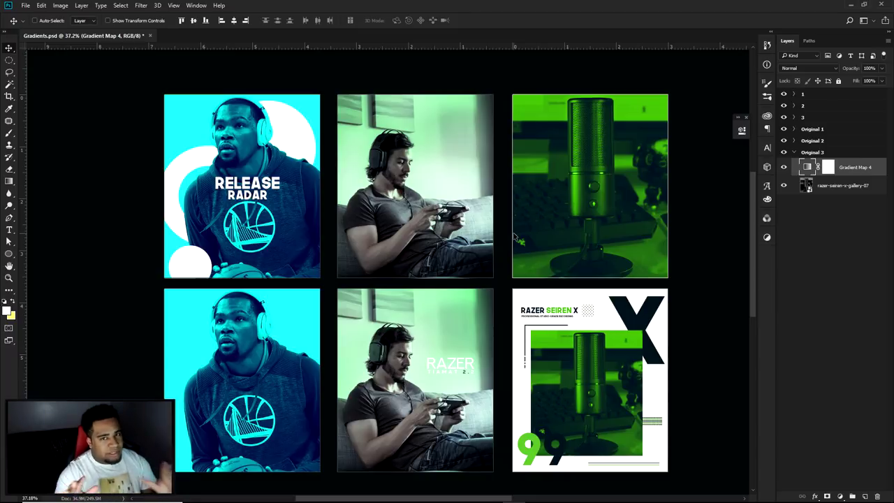
scroll(506, 238, "up", 3)
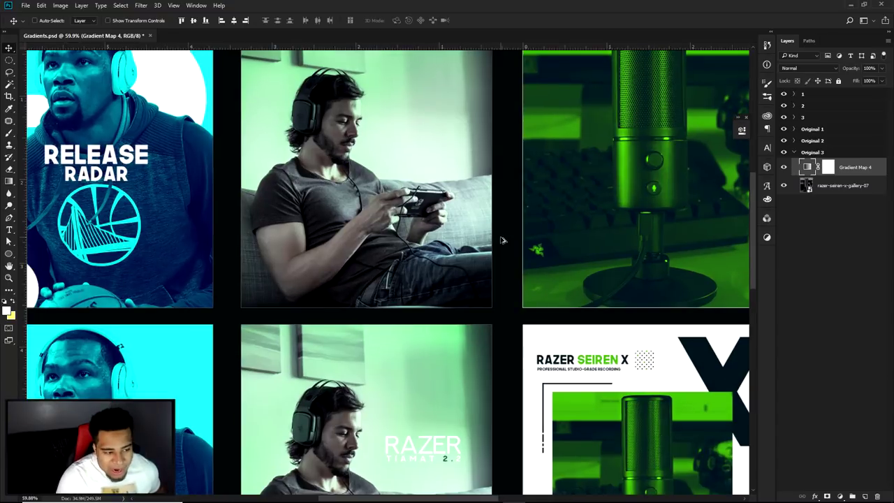
scroll(501, 240, "down", 2)
left_click_drag(501, 241, 455, 253)
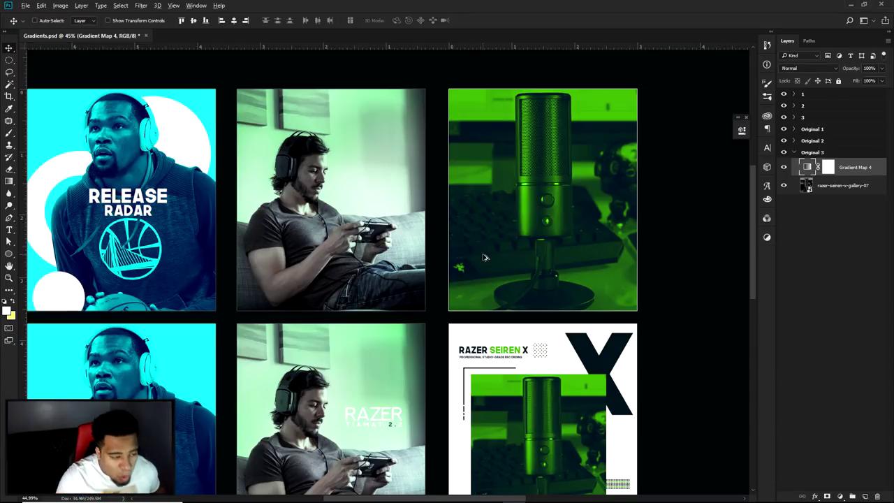
- Examine the green-mapped microphone photo up close, then review all six gradient-map artboards side by side
scroll(485, 258, "up", 3)
scroll(485, 258, "down", 3)
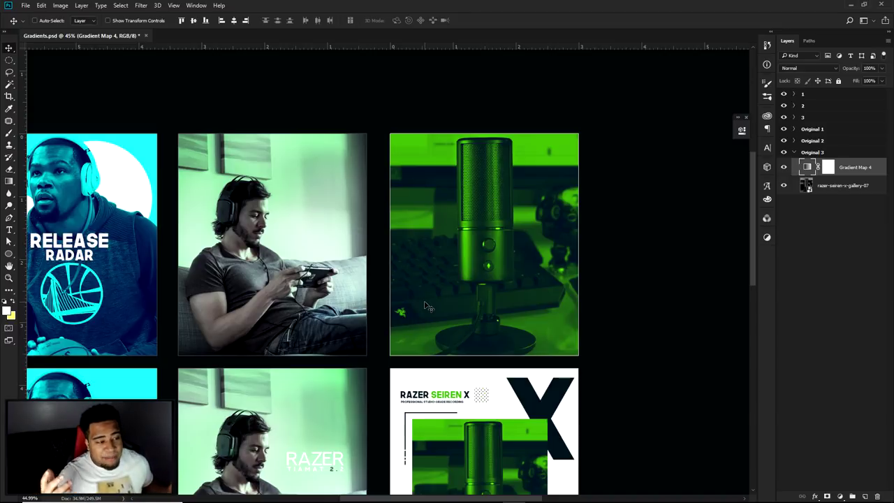
scroll(428, 307, "up", 5)
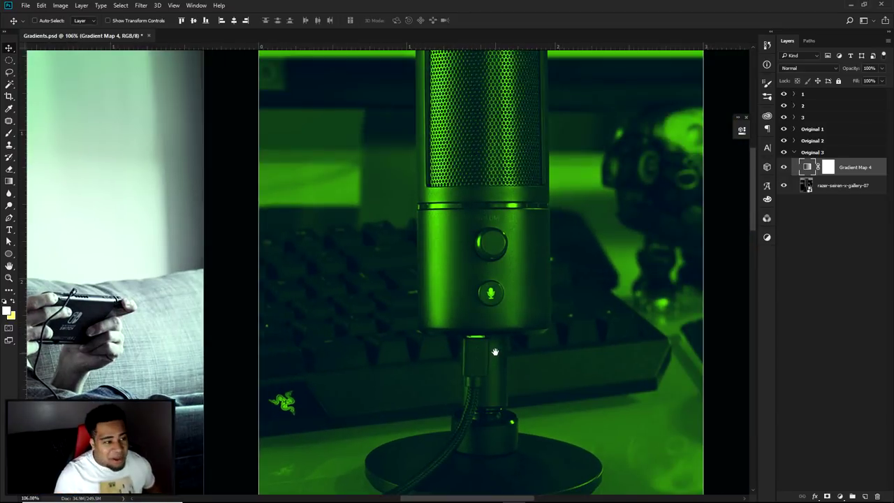
scroll(498, 351, "down", 4)
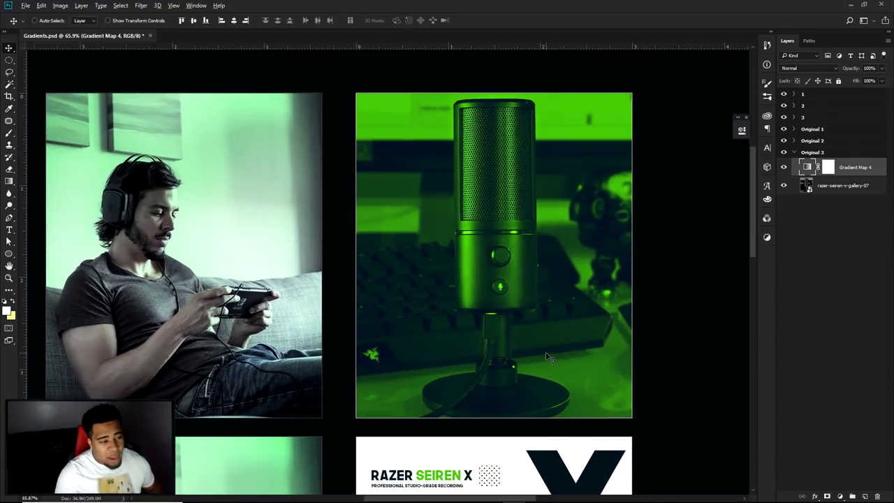
scroll(546, 353, "down", 3)
scroll(504, 374, "up", 3)
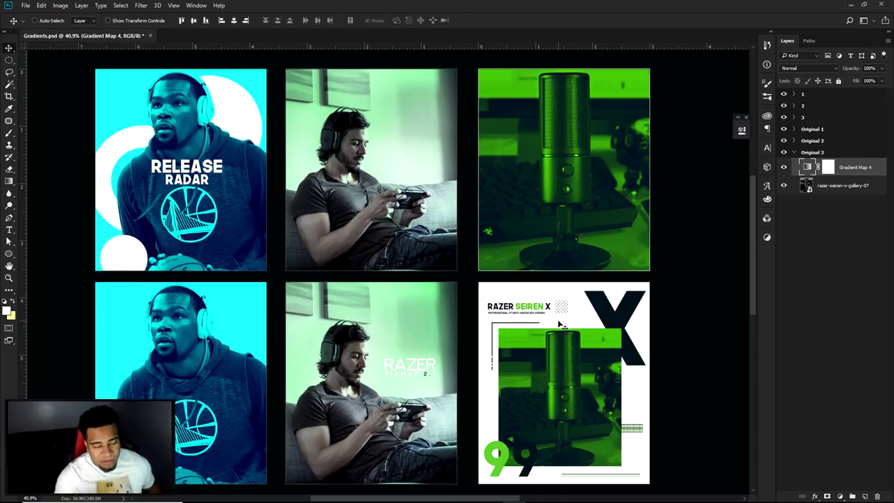
left_click_drag(459, 325, 473, 321)
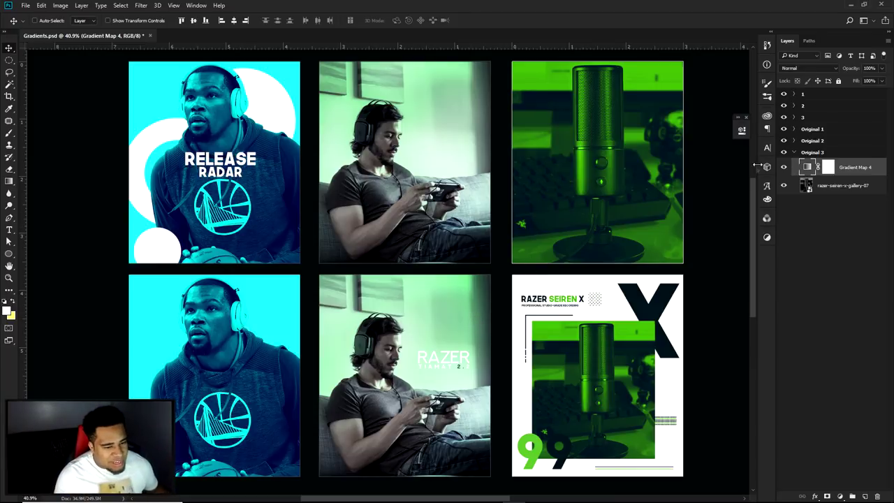
- Open the Original 3 gradient map in the Gradient Editor, bring up the dialog for loading gradient presets, and cancel it
left_click(794, 153)
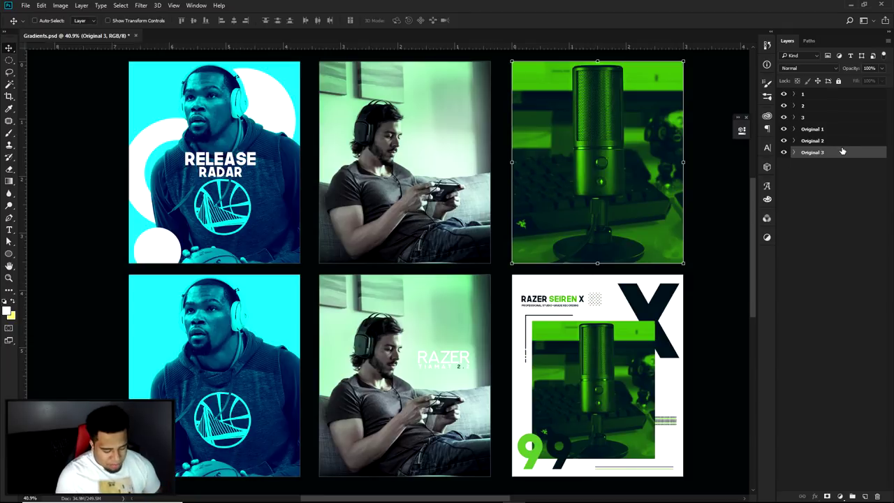
left_click(793, 152)
left_click(811, 234)
left_click(860, 168)
double_click(807, 167)
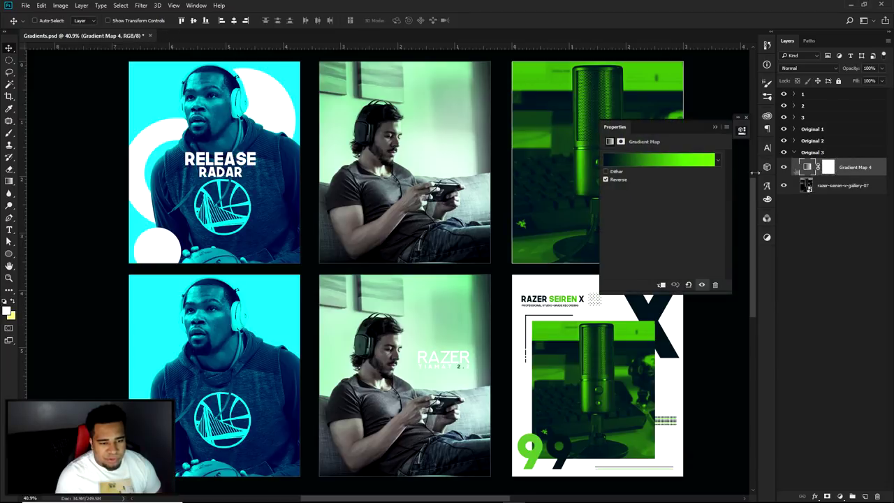
left_click(629, 161)
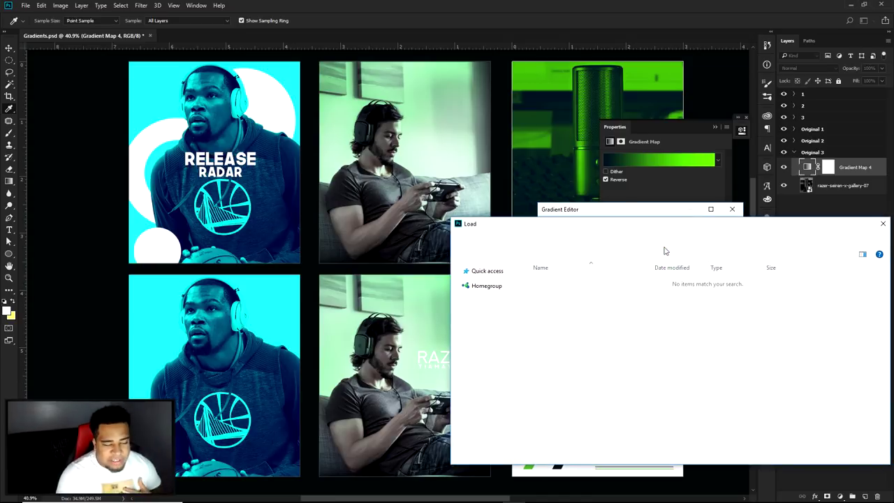
left_click(863, 451)
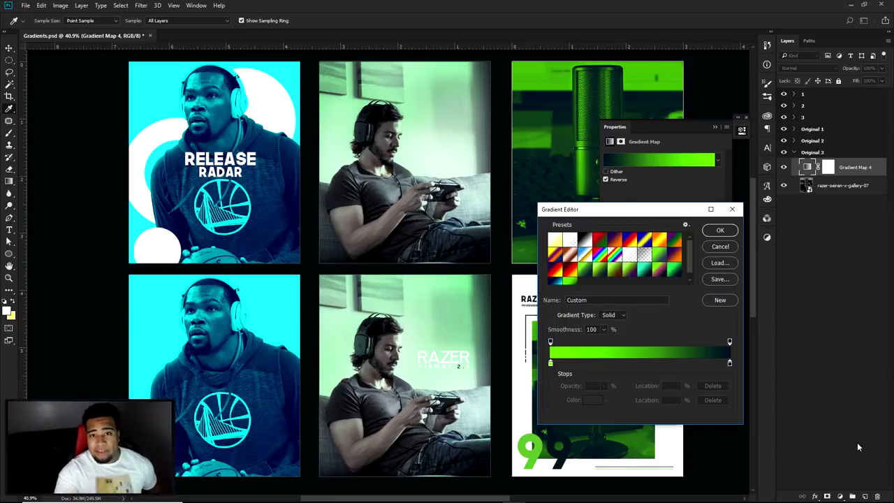